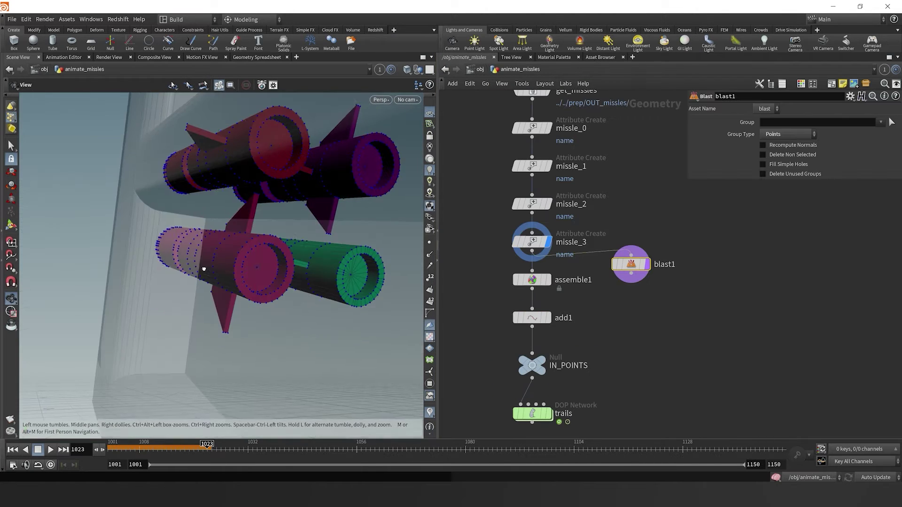
Preview the finished setup by removing picked primitives in blast1 and inspecting the trails DOP network's initial velocity.
{"action": "left_click_drag", "start_coordinate": [260, 266], "coordinate": [175, 198], "text": "alt"}
{"action": "key", "text": "Return"}
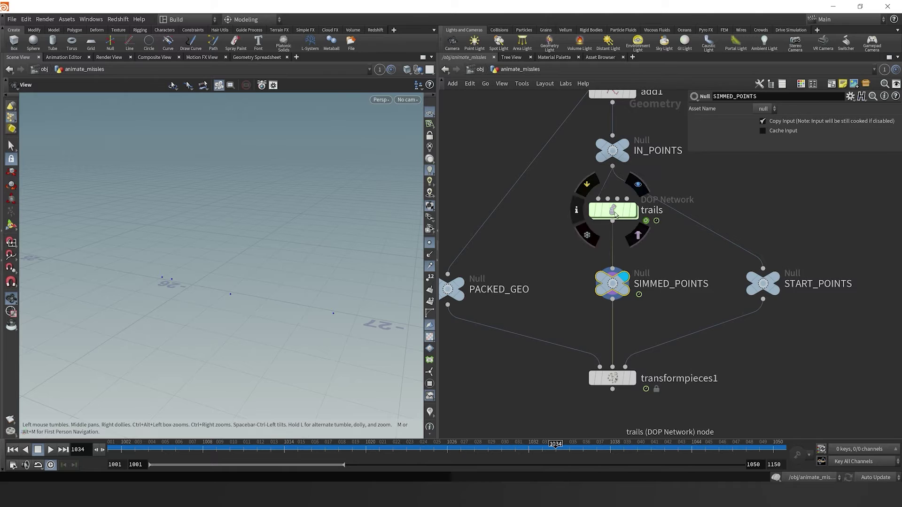
{"action": "double_click", "coordinate": [613, 210]}
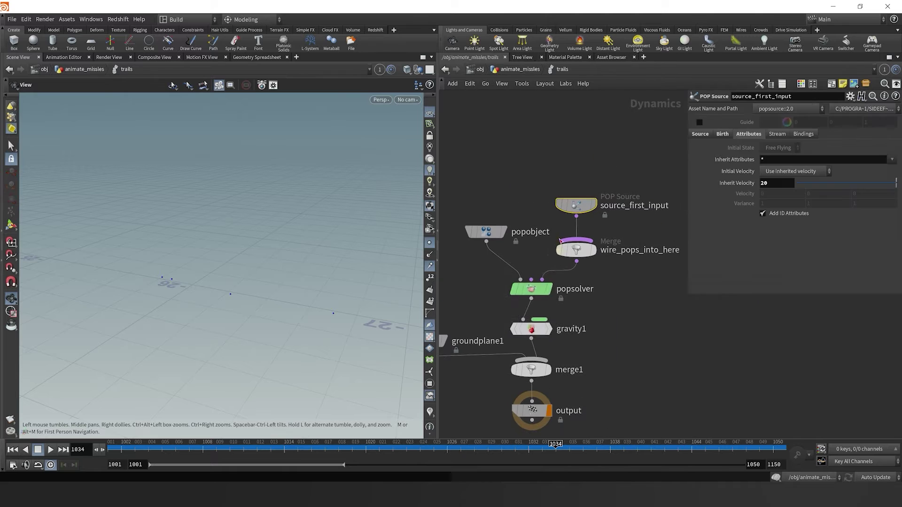
{"action": "left_click", "coordinate": [798, 171]}
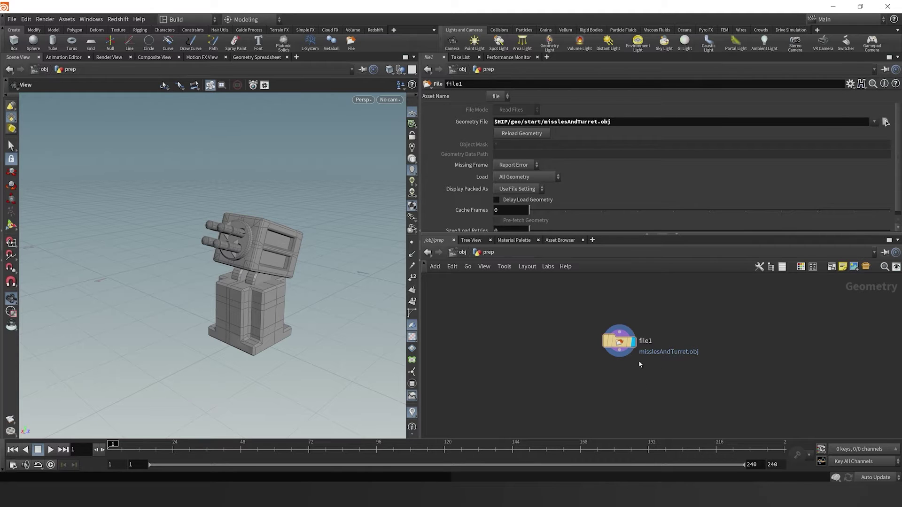
Display file1's node info: 4,393 points, 4,151 primitives, and the missle_0–missle_3 and turret groups.
{"action": "scroll", "coordinate": [650, 367], "scroll_direction": "up", "scroll_amount": 2}
{"action": "middle_click", "coordinate": [666, 345]}
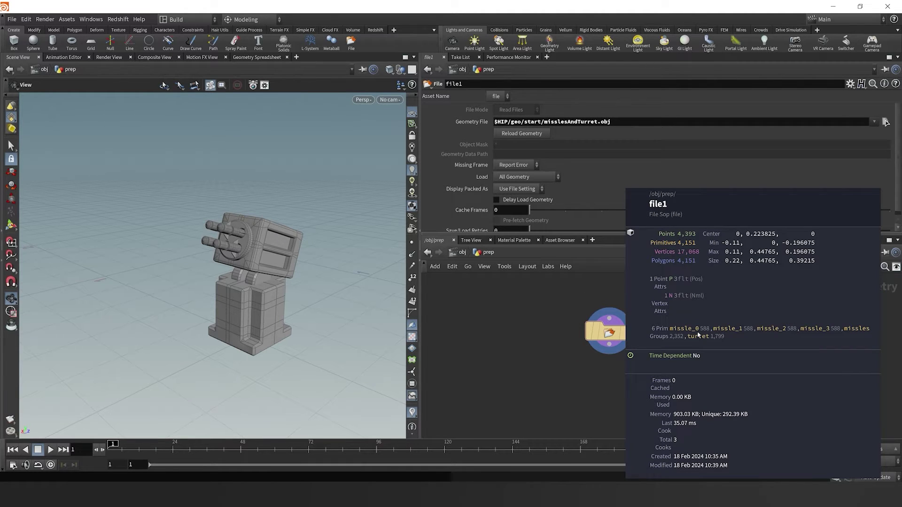
Add split1 under file1 on the turret group with Invert Selection, displaying the missiles.
{"action": "key", "text": "Tab"}
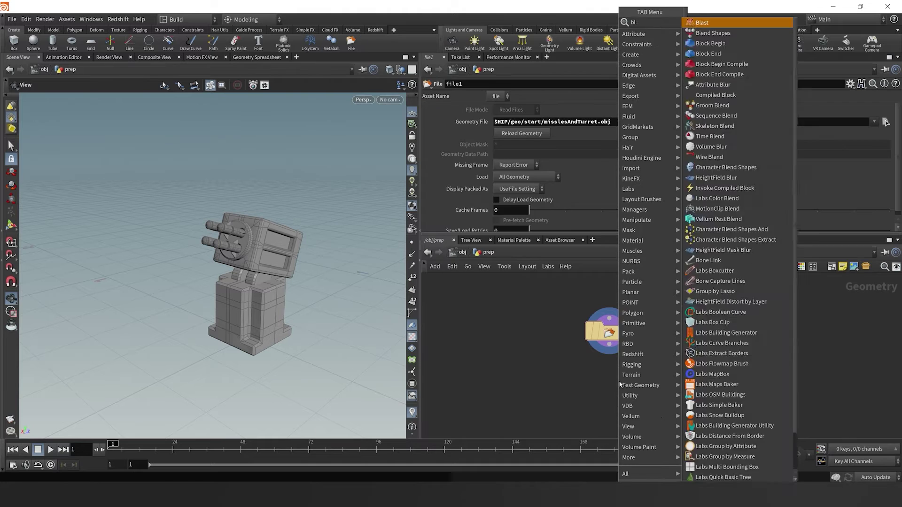
{"action": "type", "text": "split"}
{"action": "key", "text": "Return"}
{"action": "left_click_drag", "start_coordinate": [608, 353], "coordinate": [618, 370]}
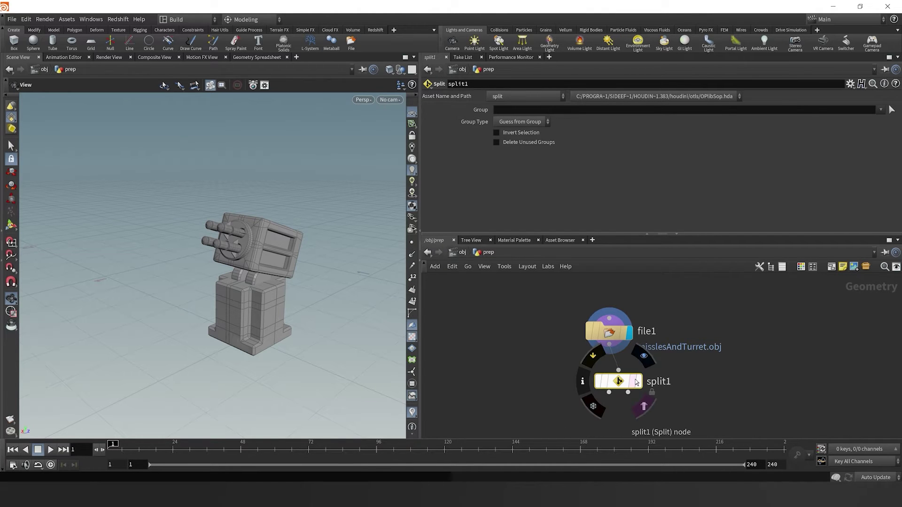
{"action": "left_click", "coordinate": [637, 381]}
{"action": "left_click", "coordinate": [881, 110]}
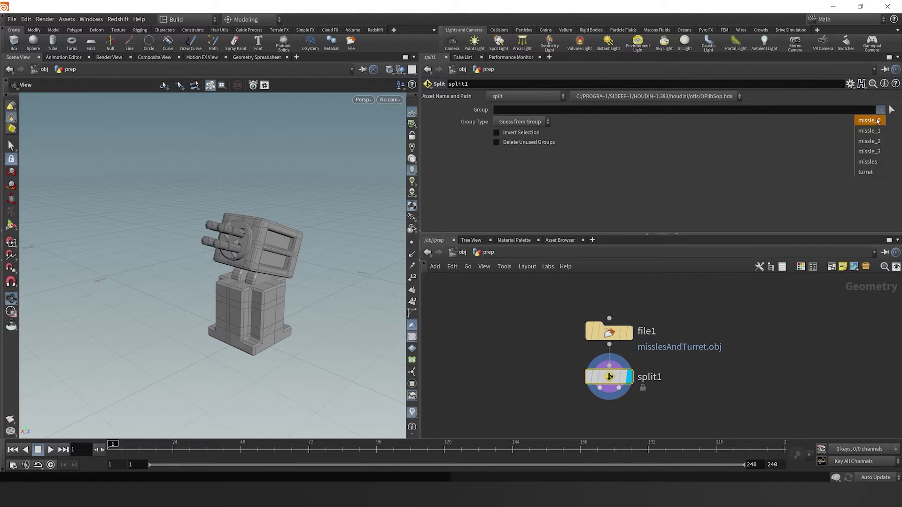
{"action": "left_click", "coordinate": [870, 173]}
{"action": "left_click_drag", "start_coordinate": [463, 350], "coordinate": [472, 289]}
{"action": "left_click", "coordinate": [496, 134]}
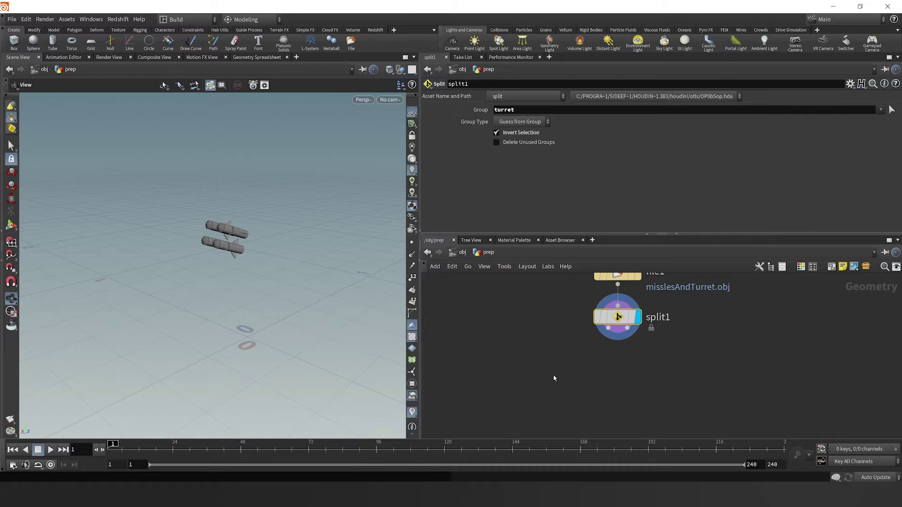
{"action": "left_click_drag", "start_coordinate": [264, 249], "coordinate": [264, 270]}
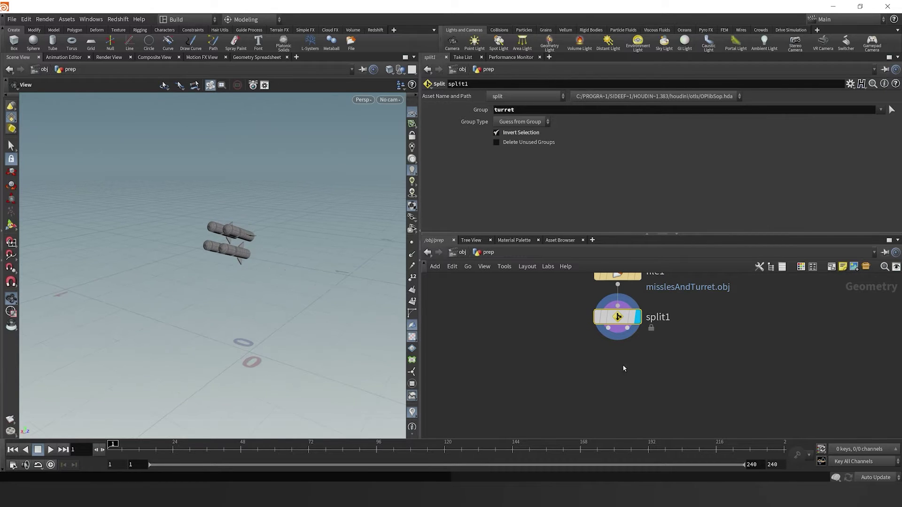
{"action": "scroll", "coordinate": [615, 381], "scroll_direction": "down", "scroll_amount": 2}
Attach null outputs named OUT_missles and OUT_turret to split1's two outputs and line them up.
{"action": "key", "text": "Tab"}
{"action": "type", "text": "null"}
{"action": "key", "text": "Return"}
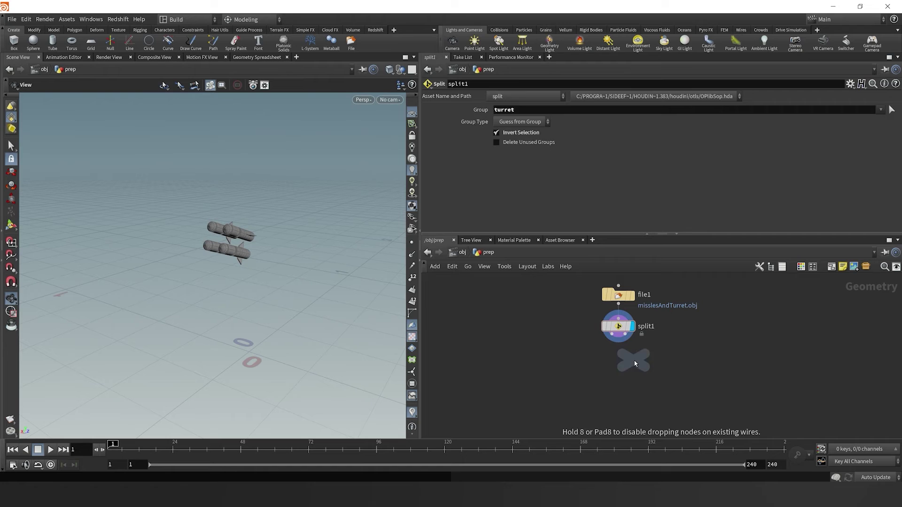
{"action": "left_click", "coordinate": [634, 360]}
{"action": "scroll", "coordinate": [633, 359], "scroll_direction": "up", "scroll_amount": 2}
{"action": "left_click_drag", "start_coordinate": [633, 359], "coordinate": [733, 370]}
{"action": "left_click", "coordinate": [677, 355]}
{"action": "double_click", "coordinate": [721, 371]}
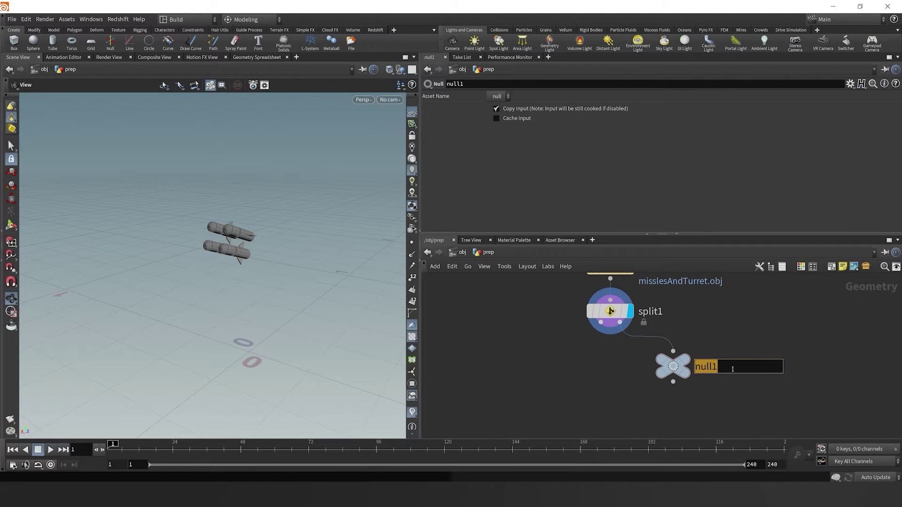
{"action": "type", "text": "OUT_turret"}
{"action": "key", "text": "Return"}
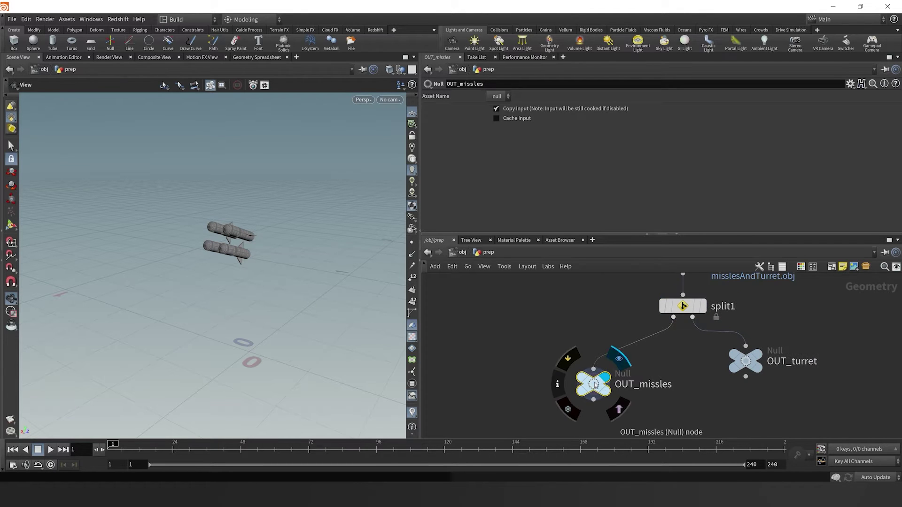
{"action": "middle_click_drag", "start_coordinate": [659, 376], "coordinate": [616, 381]}
{"action": "left_click_drag", "start_coordinate": [695, 356], "coordinate": [714, 374]}
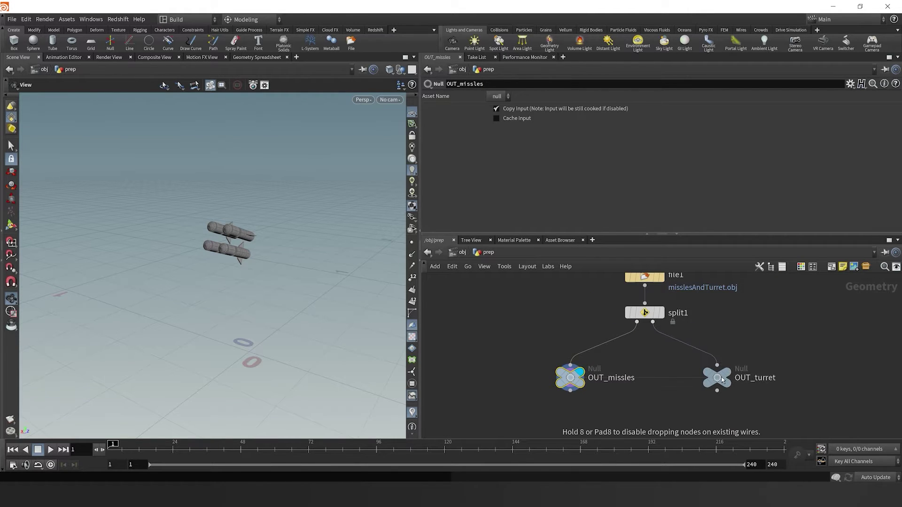
{"action": "middle_click_drag", "start_coordinate": [664, 392], "coordinate": [654, 409]}
{"action": "scroll", "coordinate": [653, 408], "scroll_direction": "down", "scroll_amount": 2}
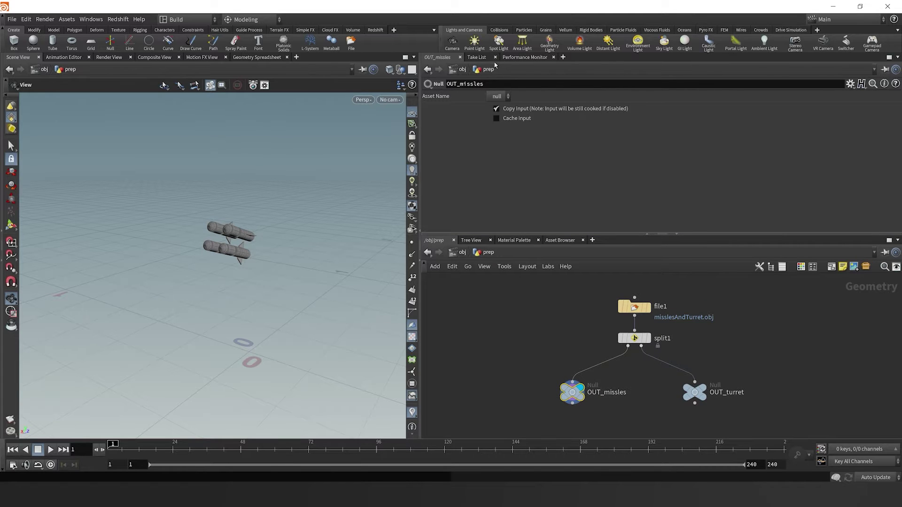
Close the parameter pane, resize the viewport, and link the viewport and network panes to group 1.
{"action": "left_click", "coordinate": [495, 62]}
{"action": "left_click_drag", "start_coordinate": [500, 179], "coordinate": [438, 179]}
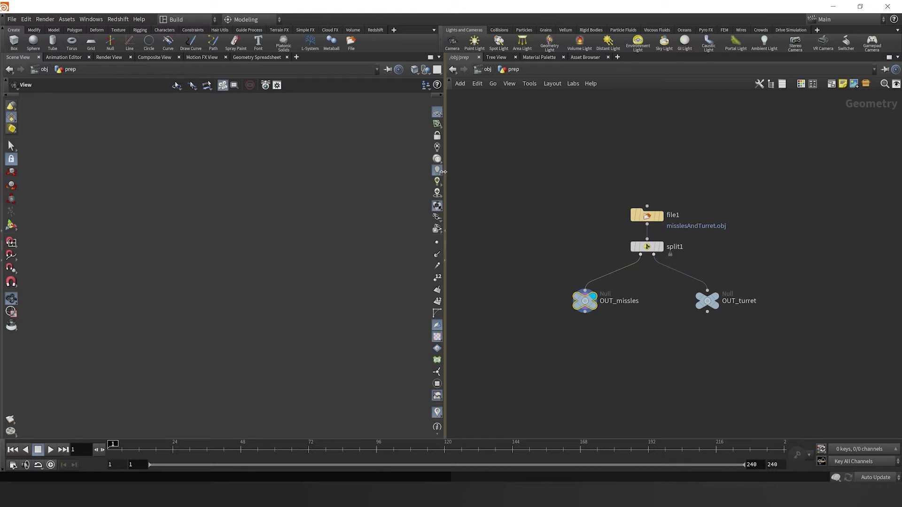
{"action": "left_click", "coordinate": [380, 69]}
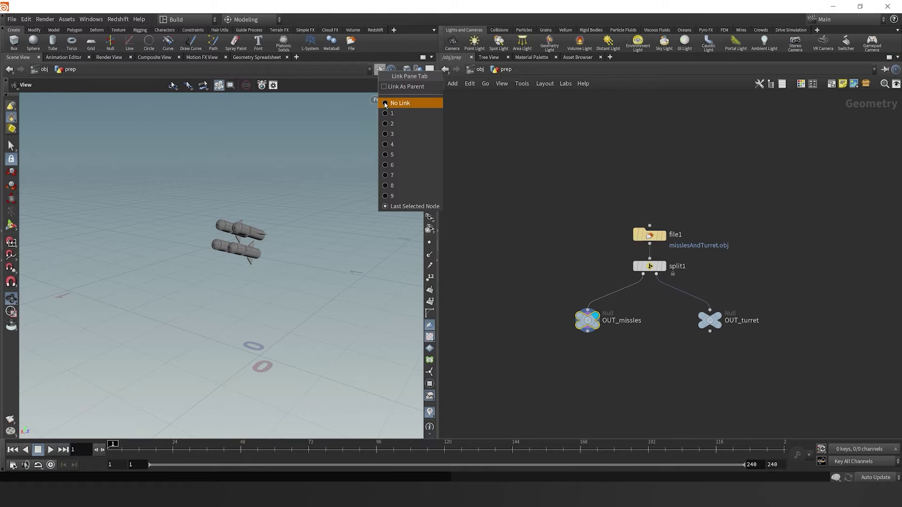
{"action": "left_click", "coordinate": [409, 114]}
{"action": "left_click", "coordinate": [884, 69]}
{"action": "left_click", "coordinate": [882, 108]}
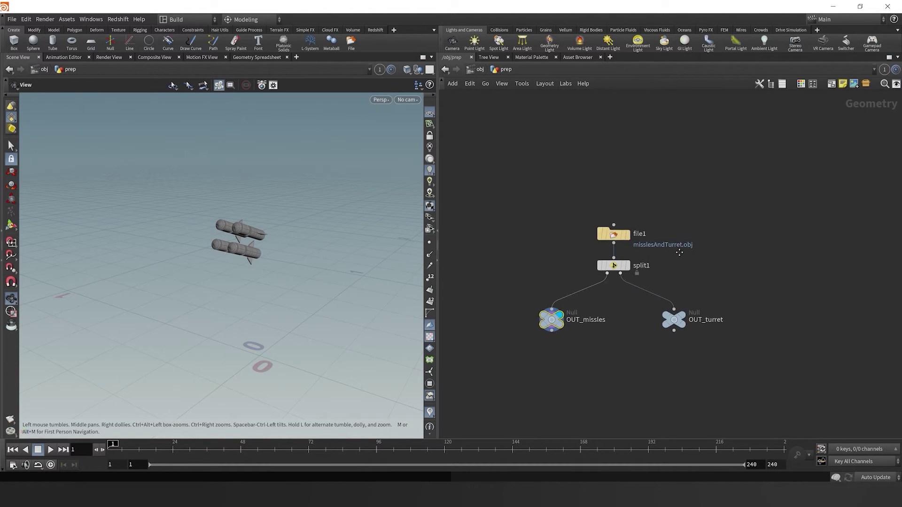
At /obj, create a Geometry object beside prep and name it animate_missles.
{"action": "key", "text": "u"}
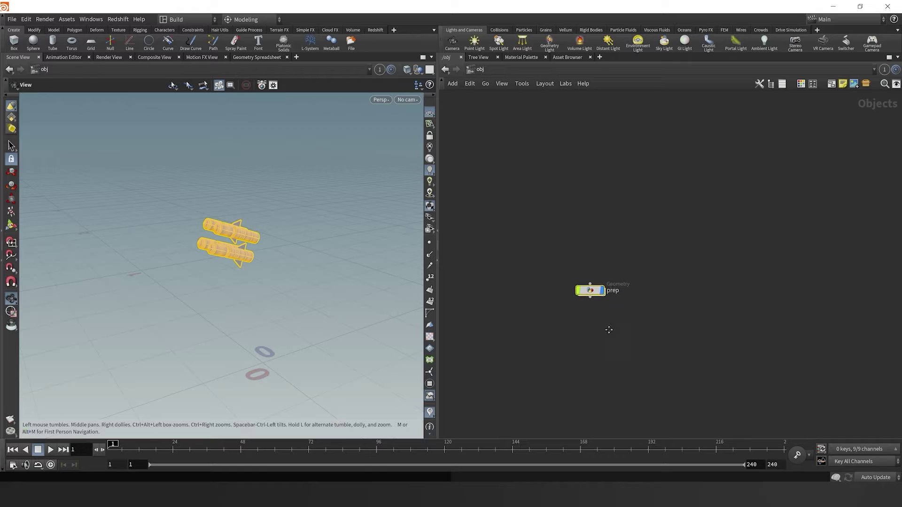
{"action": "left_click", "coordinate": [613, 315]}
{"action": "key", "text": "Tab"}
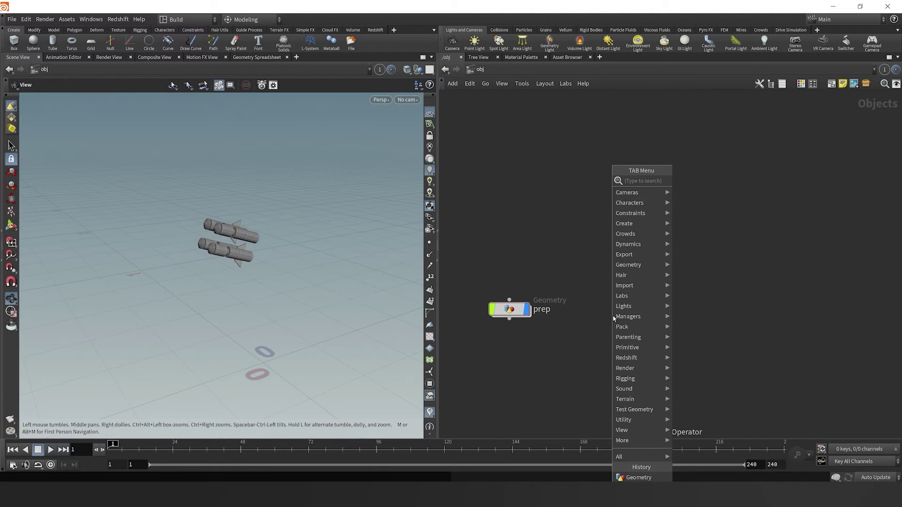
{"action": "type", "text": "geo"}
{"action": "key", "text": "Return"}
{"action": "left_click", "coordinate": [609, 312]}
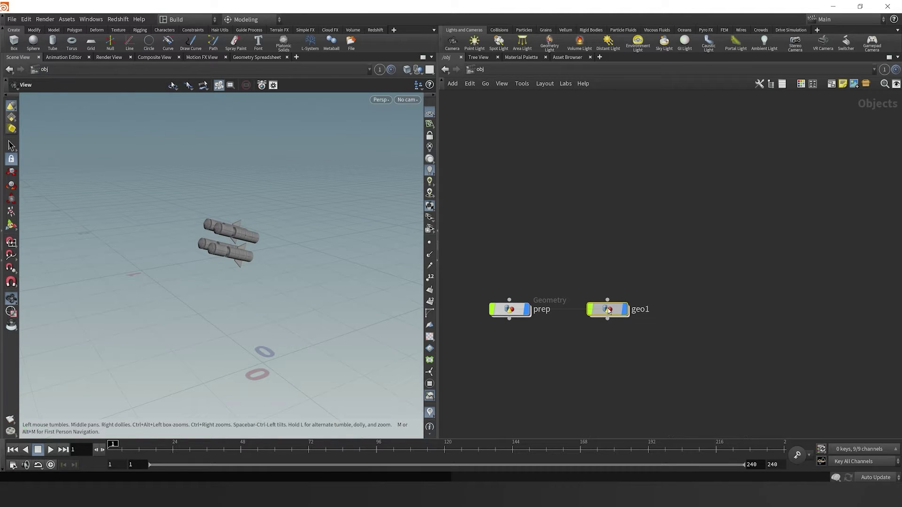
{"action": "double_click", "coordinate": [641, 309]}
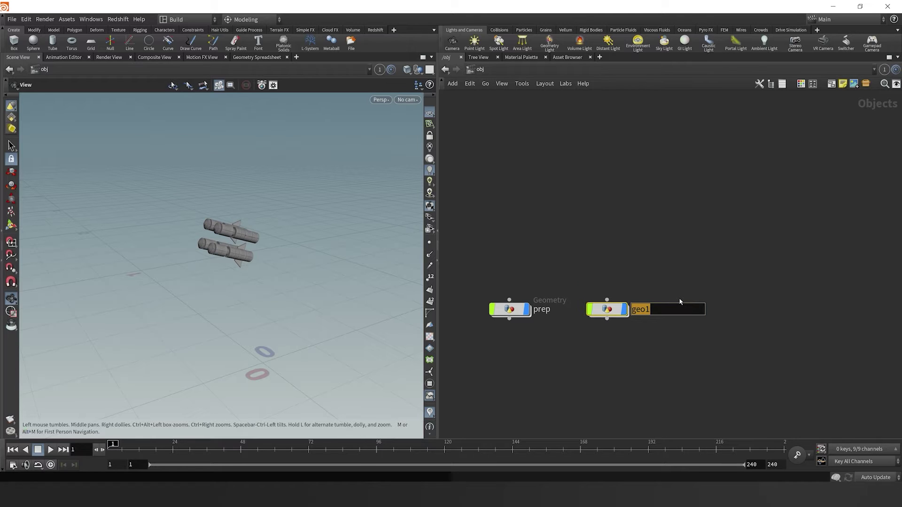
{"action": "type", "text": "animat"}
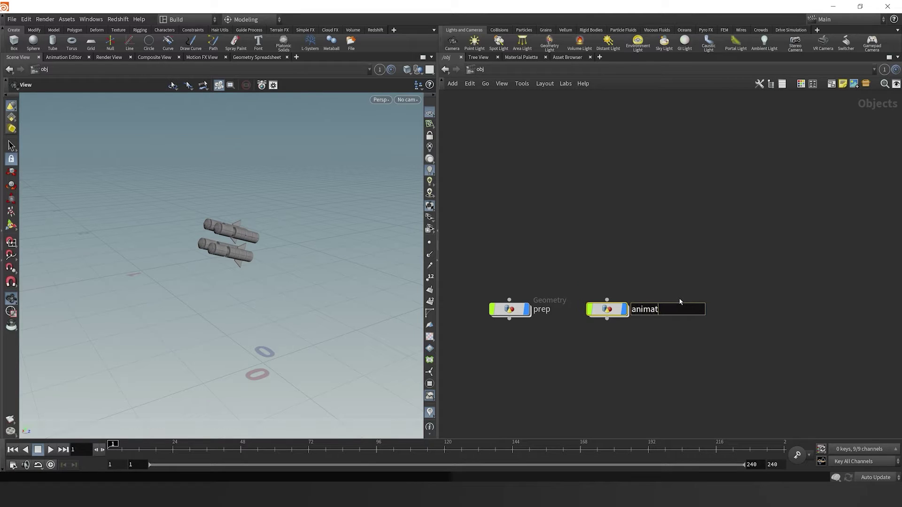
{"action": "type", "text": "e_missles"}
{"action": "key", "text": "Return"}
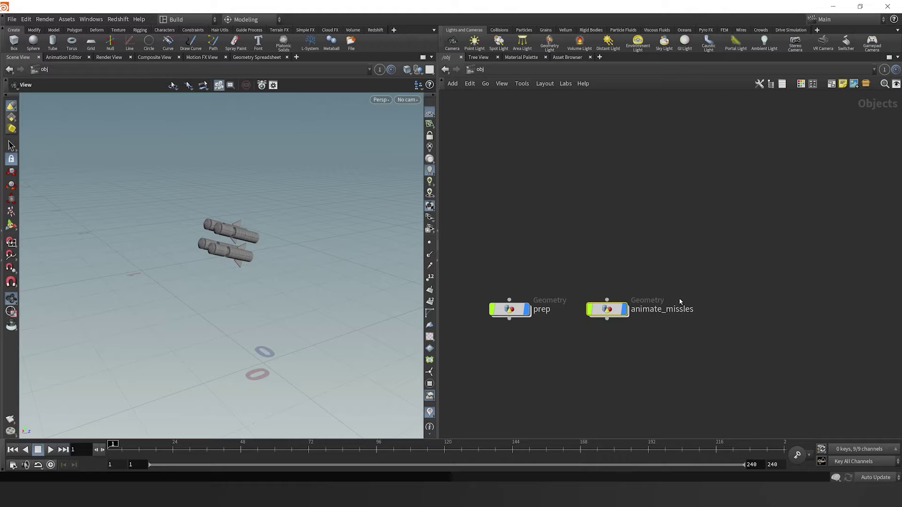
Inside animate_missles, add an Object Merge node named get_missles.
{"action": "double_click", "coordinate": [607, 310]}
{"action": "key", "text": "Tab"}
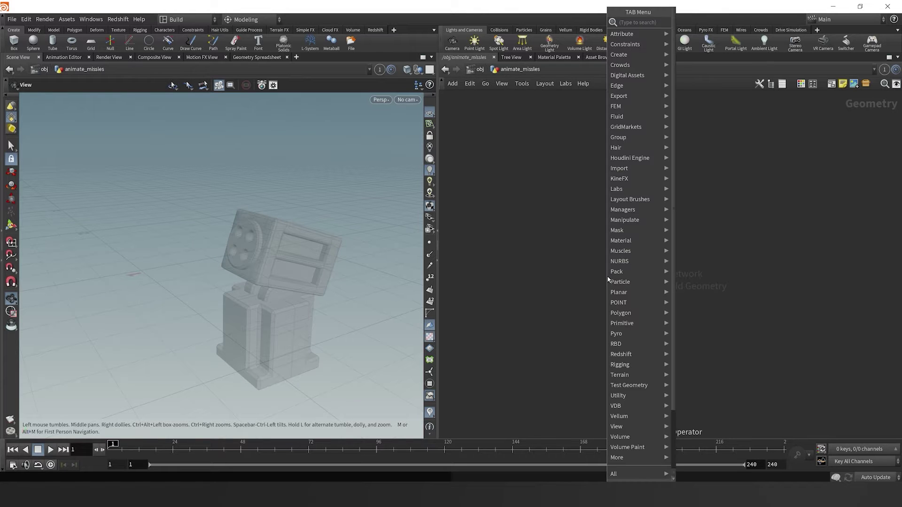
{"action": "type", "text": "obj"}
{"action": "key", "text": "Return"}
{"action": "left_click", "coordinate": [607, 276]}
{"action": "key", "text": "F2"}
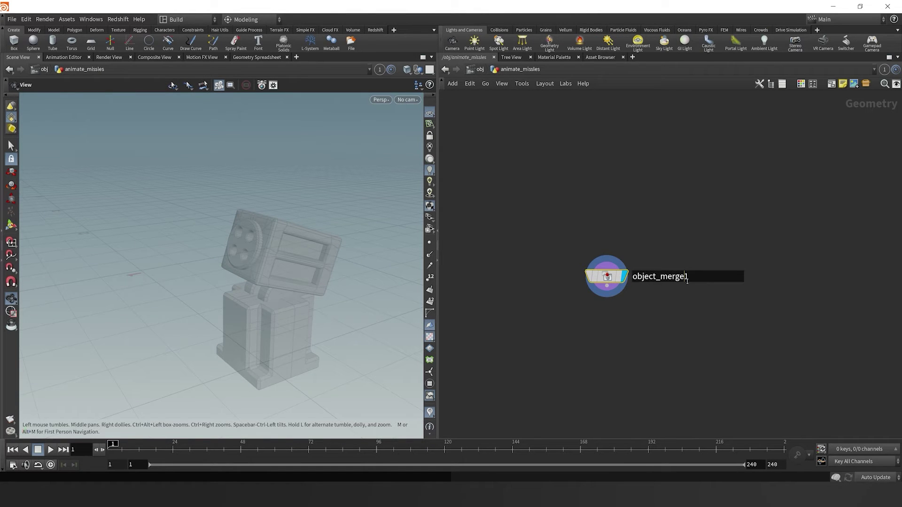
{"action": "type", "text": "get_missles"}
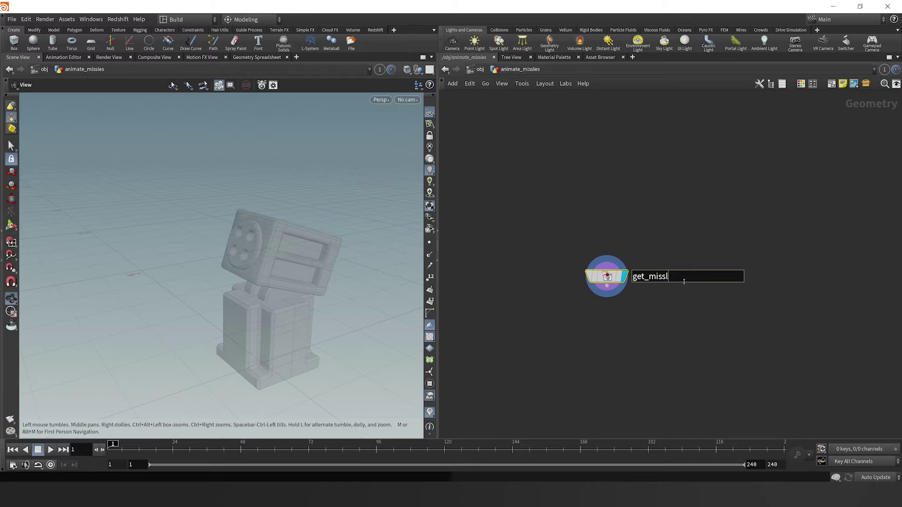
{"action": "key", "text": "Return"}
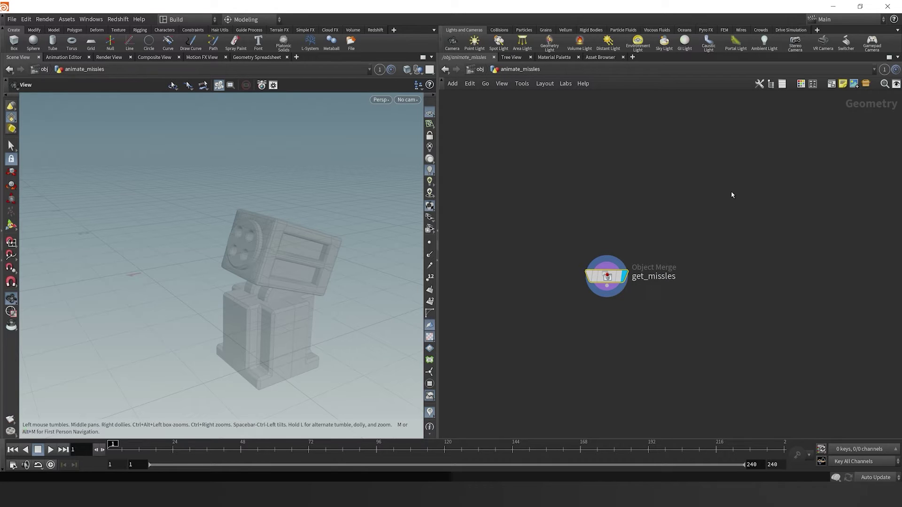
Set get_missles' Object 1 path to ../../prep/OUT_missles/ to bring in the missile geometry.
{"action": "key", "text": "p"}
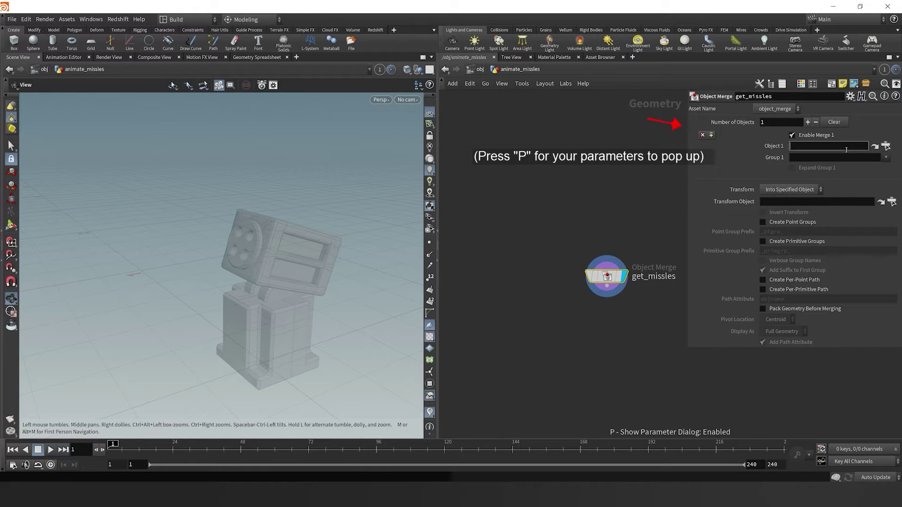
{"action": "left_click", "coordinate": [846, 149]}
{"action": "type", "text": "../../"}
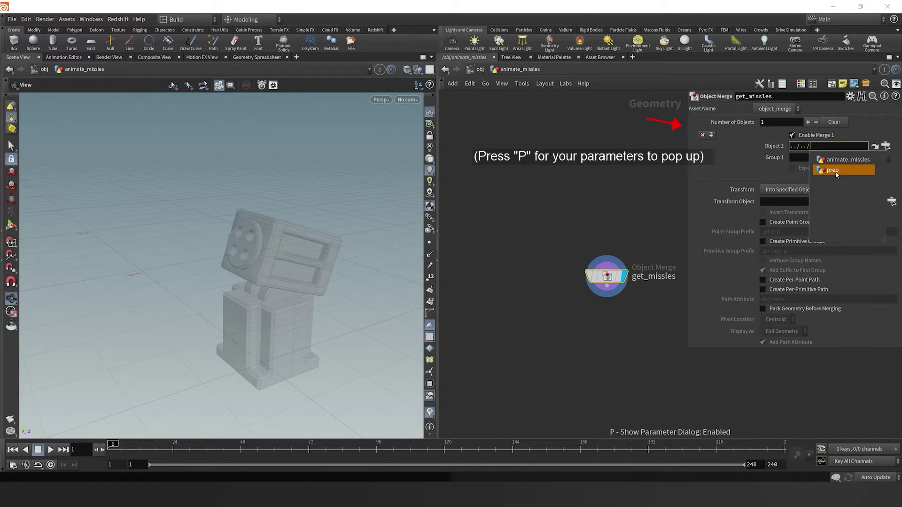
{"action": "left_click", "coordinate": [836, 171]}
{"action": "type", "text": "OU"}
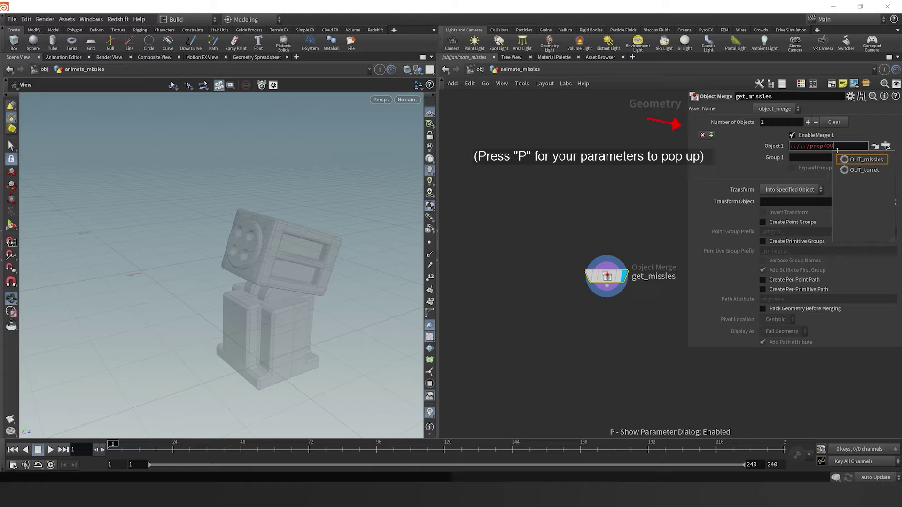
{"action": "left_click", "coordinate": [863, 159]}
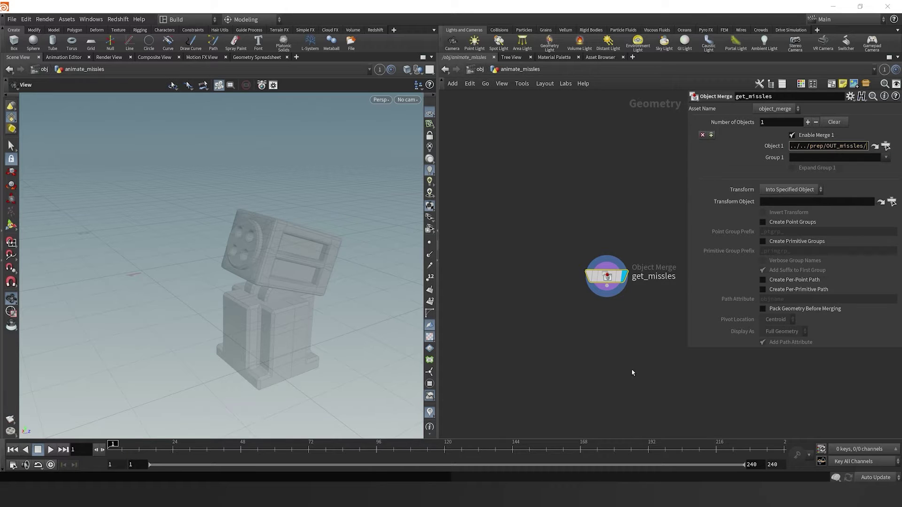
{"action": "middle_click_drag", "start_coordinate": [582, 348], "coordinate": [557, 358]}
{"action": "left_click_drag", "start_coordinate": [301, 248], "coordinate": [328, 257]}
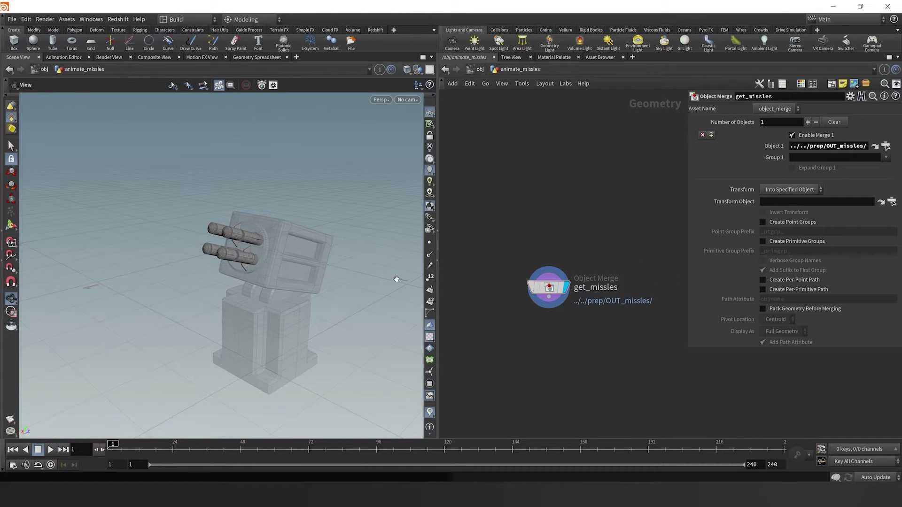
{"action": "middle_click_drag", "start_coordinate": [597, 346], "coordinate": [597, 330]}
{"action": "key", "text": "Tab"}
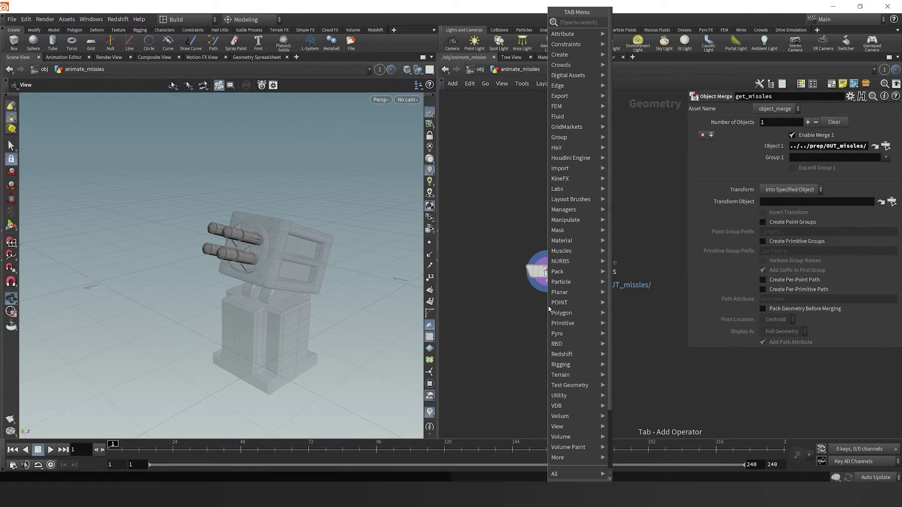
Add an Attribute Create under get_missles that makes a Primitive attribute called name.
{"action": "type", "text": "attribcreate"}
{"action": "key", "text": "Return"}
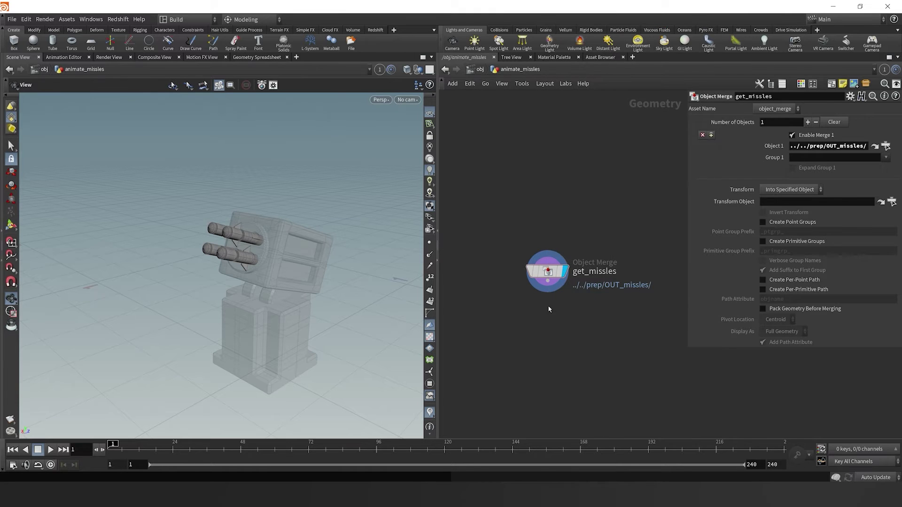
{"action": "left_click", "coordinate": [549, 308]}
{"action": "double_click", "coordinate": [813, 169]}
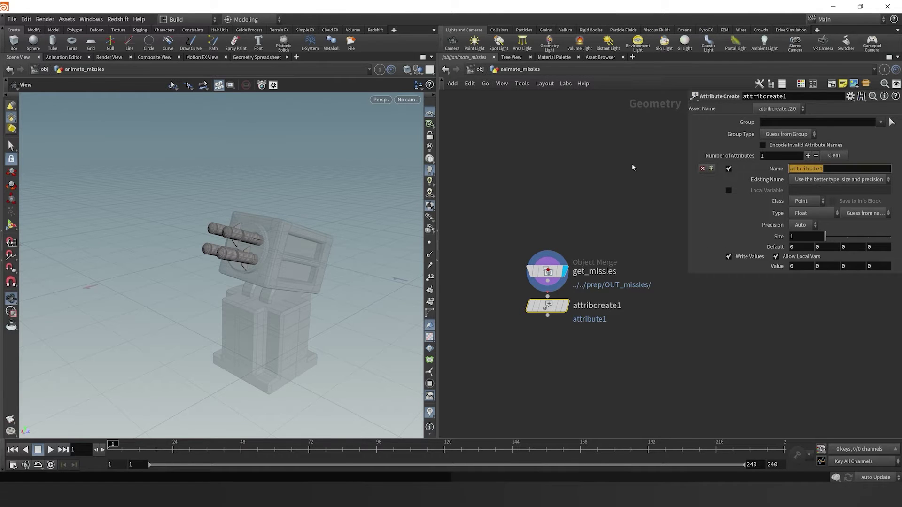
{"action": "left_click", "coordinate": [829, 169]}
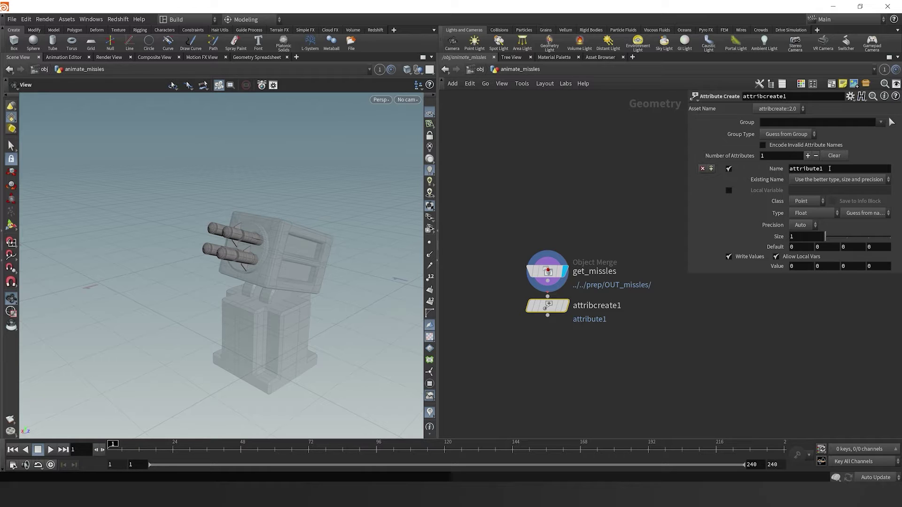
{"action": "double_click", "coordinate": [829, 168]}
{"action": "type", "text": "name"}
{"action": "key", "text": "Return"}
{"action": "left_click", "coordinate": [807, 202]}
{"action": "left_click", "coordinate": [804, 215]}
Restrict the attribute node to the missle_0 group and rename it missle_0.
{"action": "left_click", "coordinate": [564, 306]}
{"action": "left_click", "coordinate": [881, 123]}
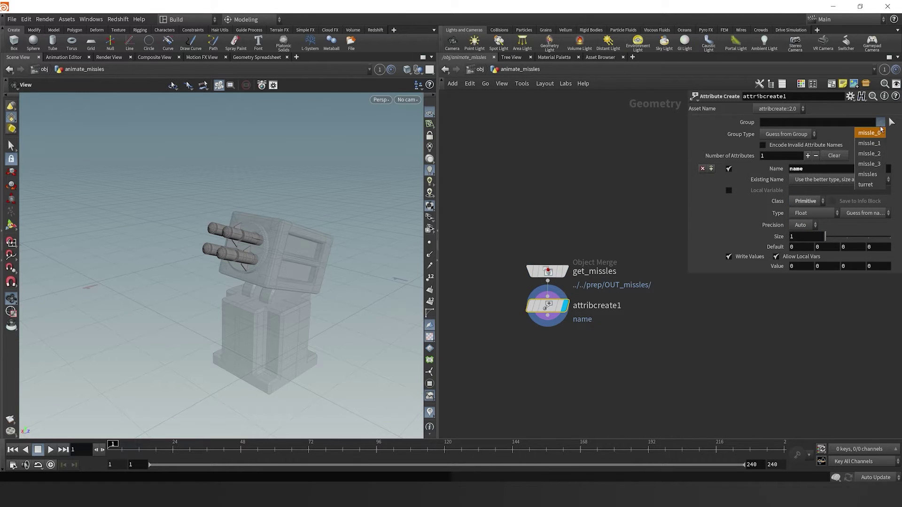
{"action": "left_click", "coordinate": [870, 154]}
{"action": "double_click", "coordinate": [615, 305]}
{"action": "type", "text": "missle_"}
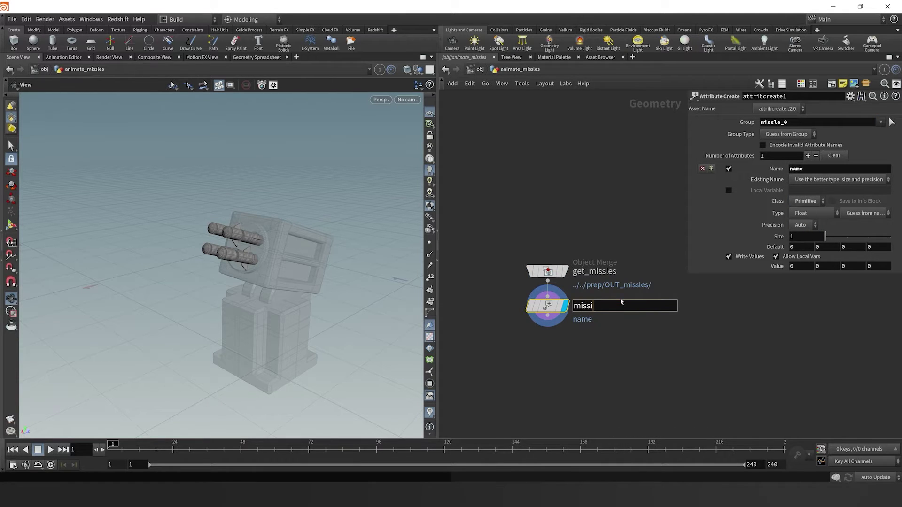
{"action": "type", "text": "0"}
{"action": "key", "text": "Return"}
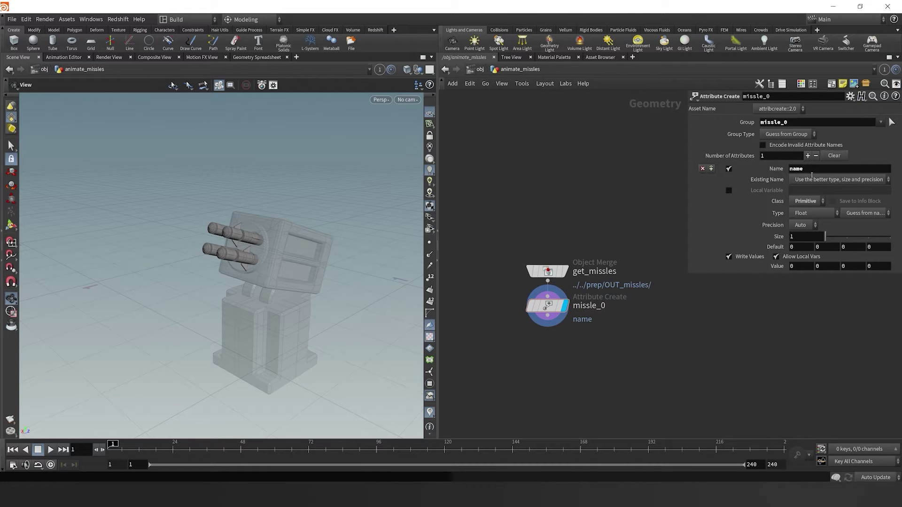
Set the attribute type to String with the value `$OS`.
{"action": "left_click", "coordinate": [801, 247]}
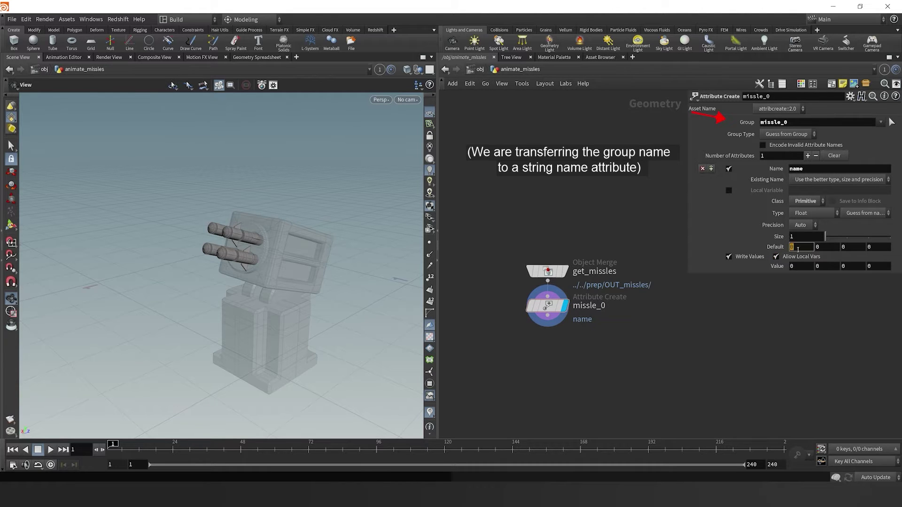
{"action": "left_click", "coordinate": [807, 215]}
{"action": "left_click", "coordinate": [804, 236]}
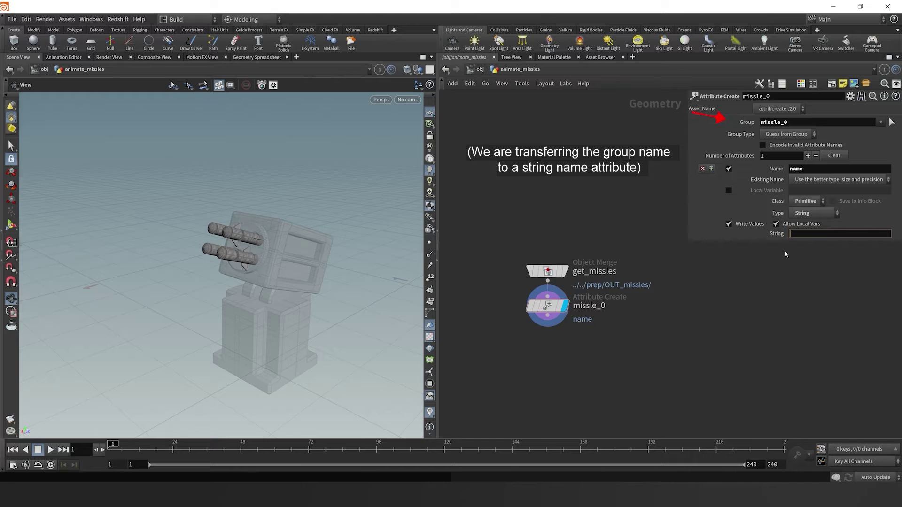
{"action": "scroll", "coordinate": [785, 250], "scroll_direction": "down", "scroll_amount": 3}
{"action": "left_click", "coordinate": [803, 234]}
{"action": "type", "text": "3"}
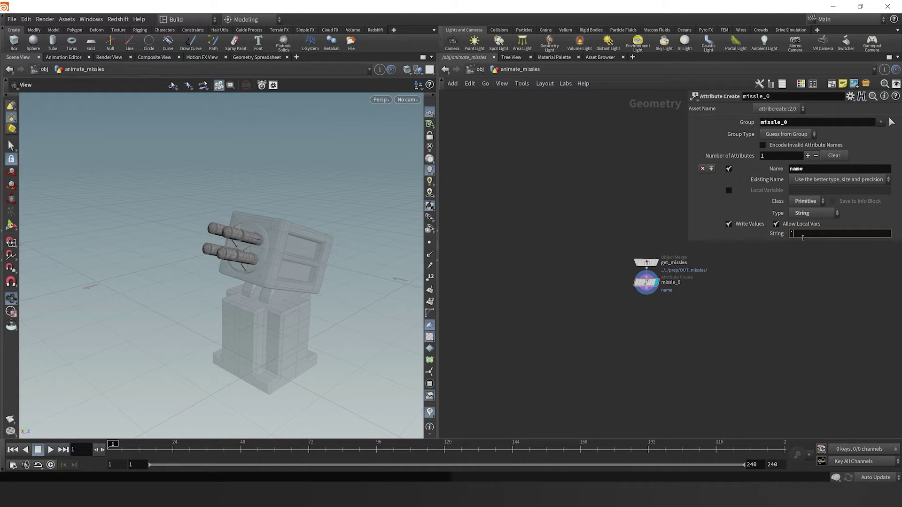
{"action": "type", "text": "$OS`"}
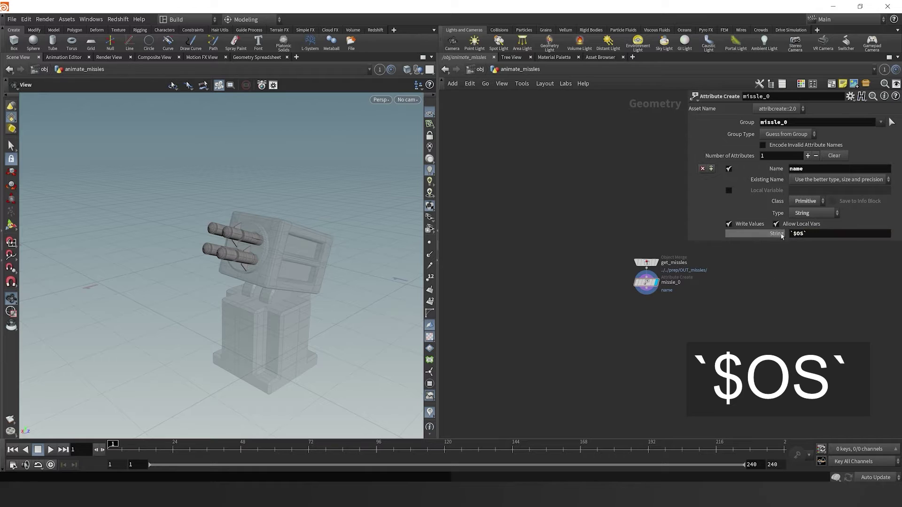
{"action": "scroll", "coordinate": [808, 282], "scroll_direction": "up", "scroll_amount": 2}
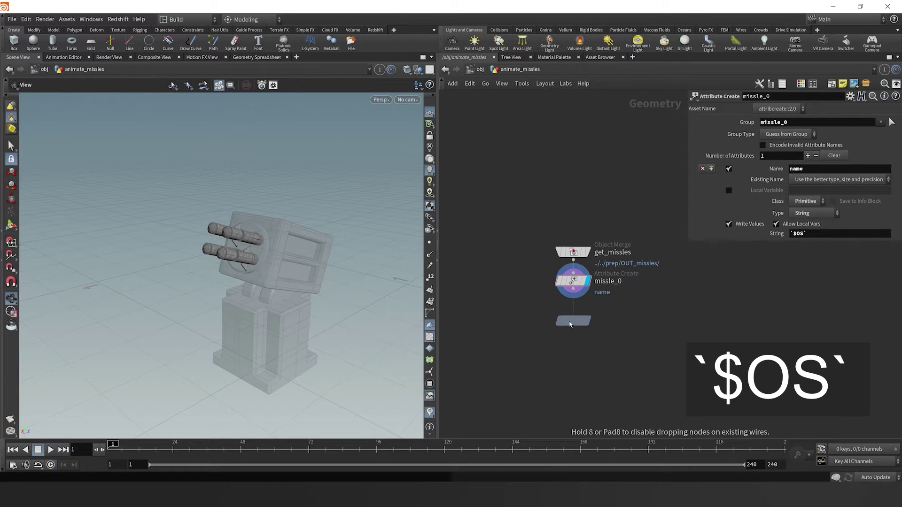
Chain three copies, missle_1 to missle_3, below missle_0, tidy the layout, and inspect missle_3's info.
{"action": "left_click_drag", "start_coordinate": [573, 282], "coordinate": [574, 421], "text": "alt"}
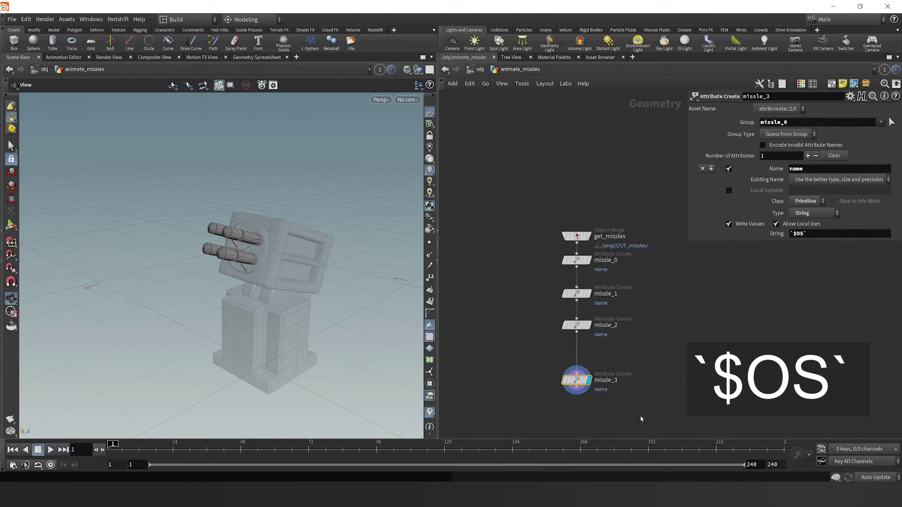
{"action": "key", "text": "l"}
{"action": "middle_click", "coordinate": [545, 360]}
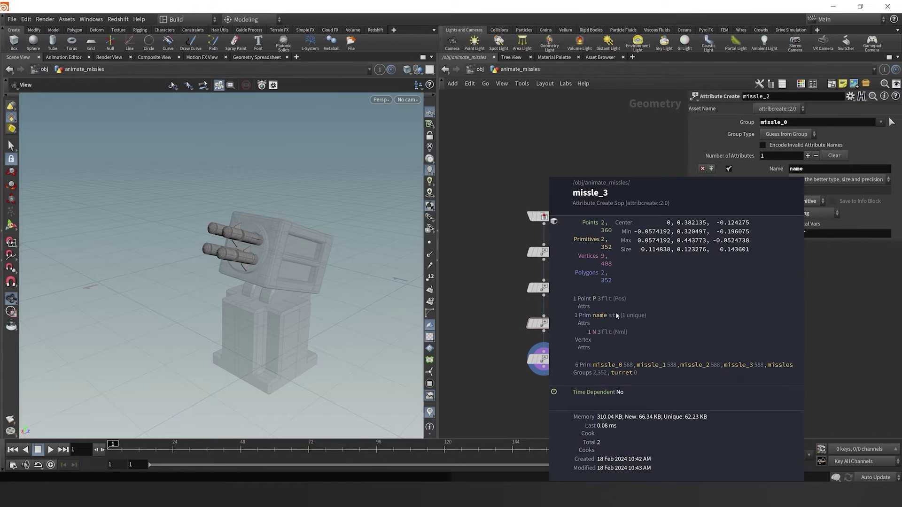
{"action": "left_click", "coordinate": [544, 360]}
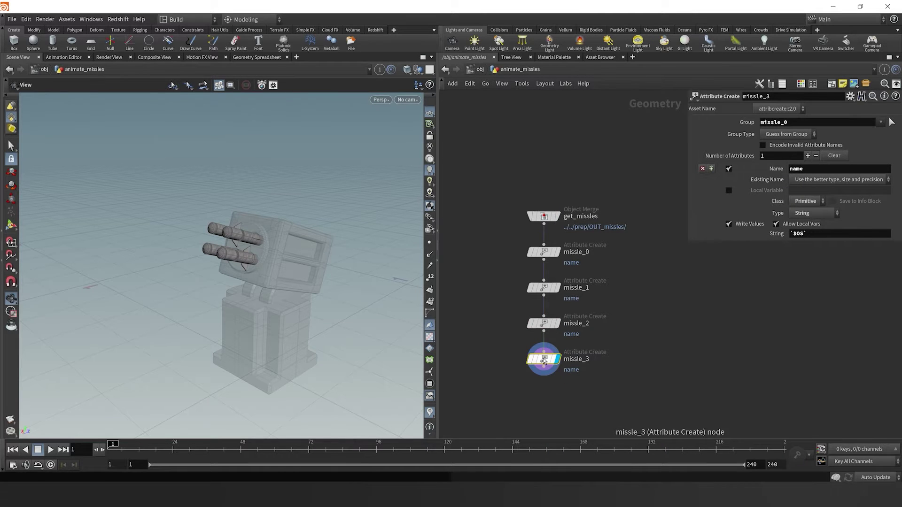
{"action": "middle_click", "coordinate": [545, 360]}
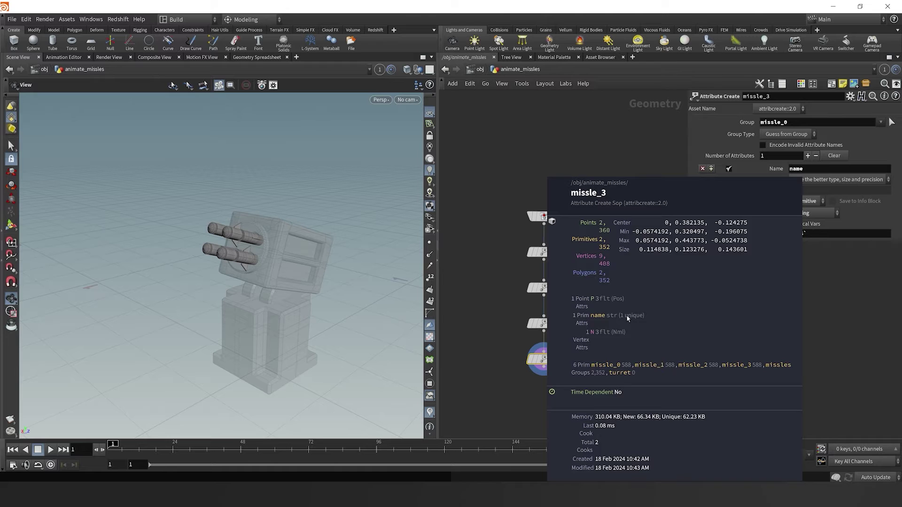
Show the Geometry Spreadsheet linked to the network pane, sorted by the name column.
{"action": "left_click", "coordinate": [257, 57]}
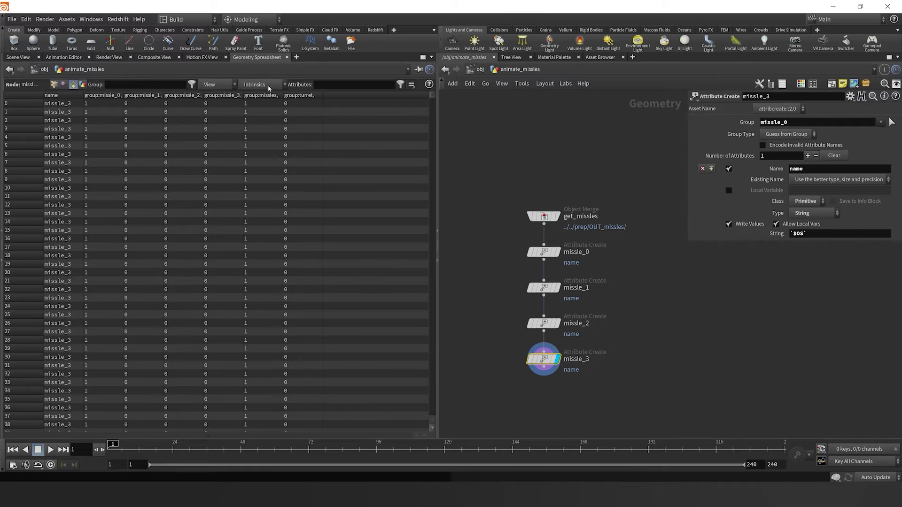
{"action": "left_click", "coordinate": [418, 70]}
{"action": "left_click", "coordinate": [435, 115]}
{"action": "left_click", "coordinate": [81, 95]}
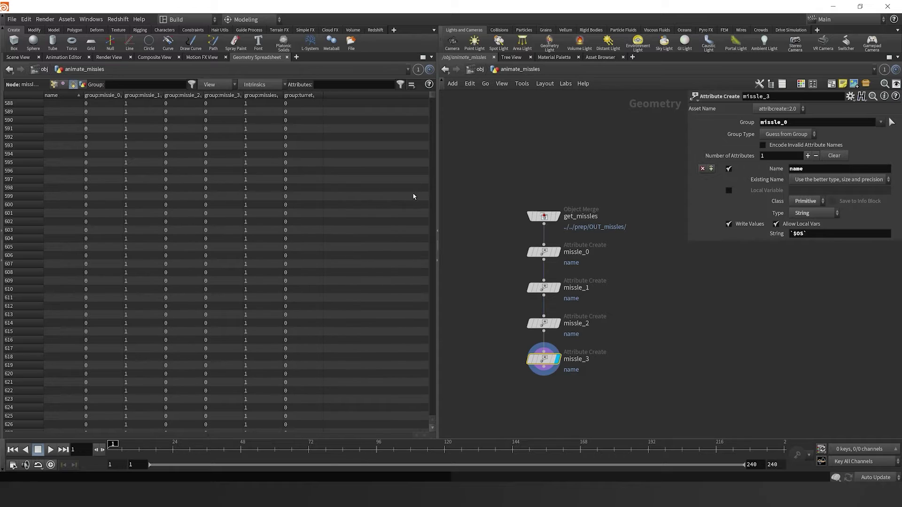
Change missle_1's Group from missle_0 to `$OS`.
{"action": "left_click", "coordinate": [543, 287]}
{"action": "left_click", "coordinate": [798, 124]}
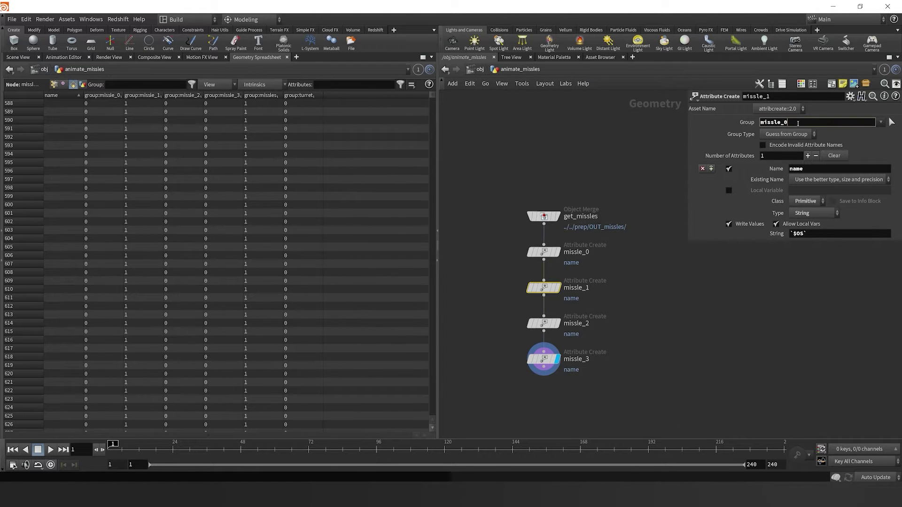
{"action": "double_click", "coordinate": [795, 122]}
{"action": "key", "text": "BackSpace"}
{"action": "type", "text": "`$"}
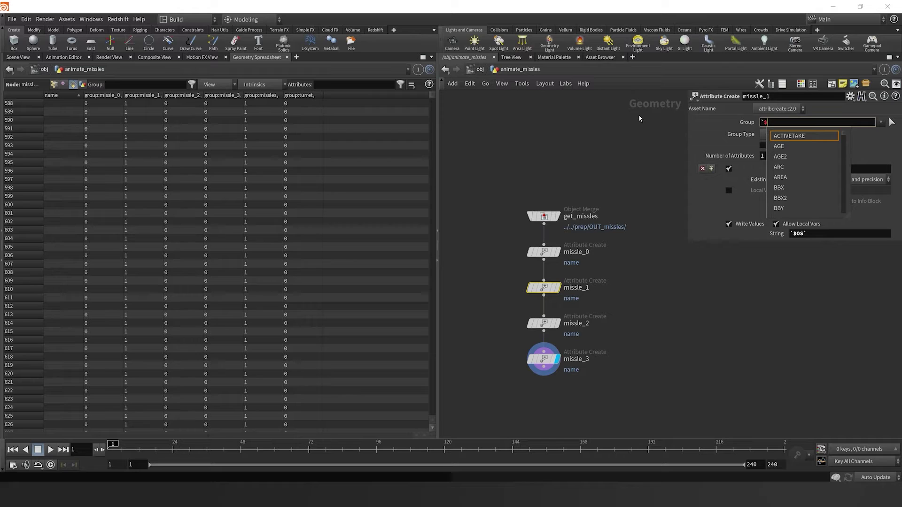
{"action": "type", "text": "OS"}
{"action": "key", "text": "Return"}
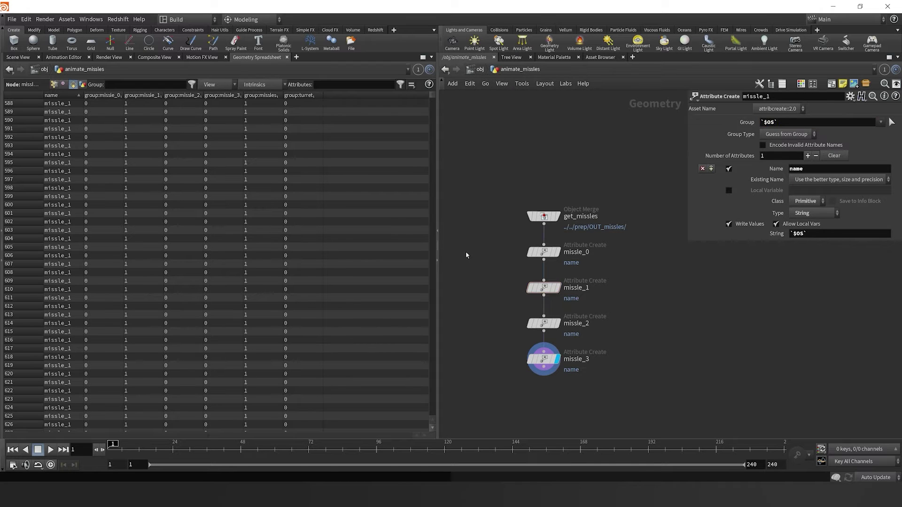
Review the chain and pin missle_3's info showing a name attribute with 4 unique values.
{"action": "middle_click", "coordinate": [537, 371]}
{"action": "left_click", "coordinate": [544, 360]}
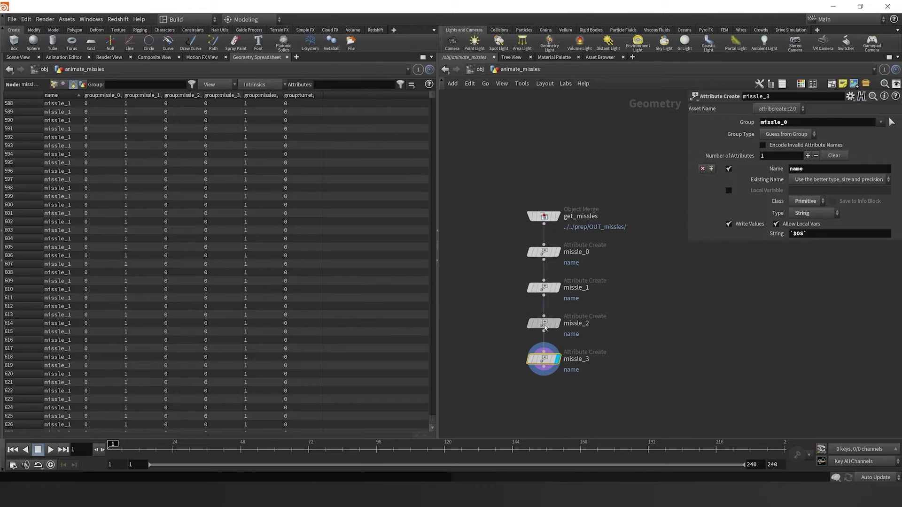
{"action": "left_click", "coordinate": [544, 287]}
{"action": "key", "text": "Down"}
{"action": "key", "text": "Down"}
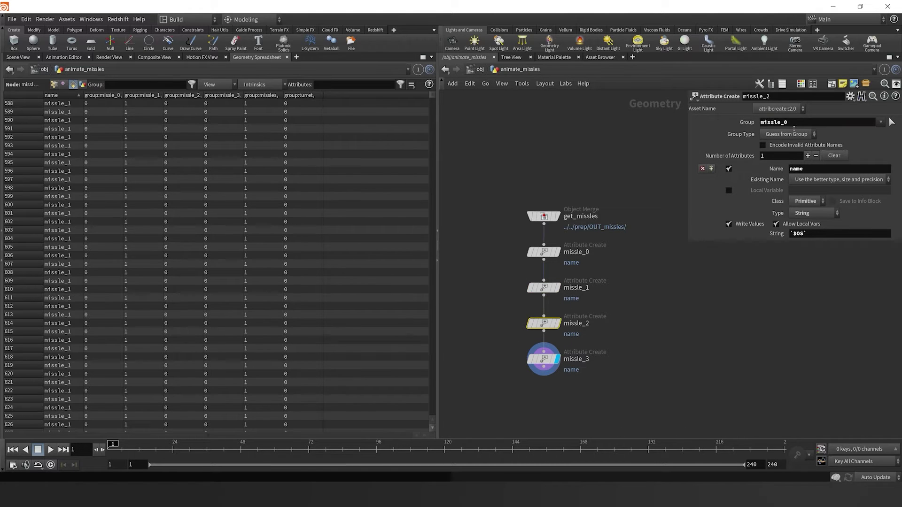
{"action": "left_click", "coordinate": [544, 251]}
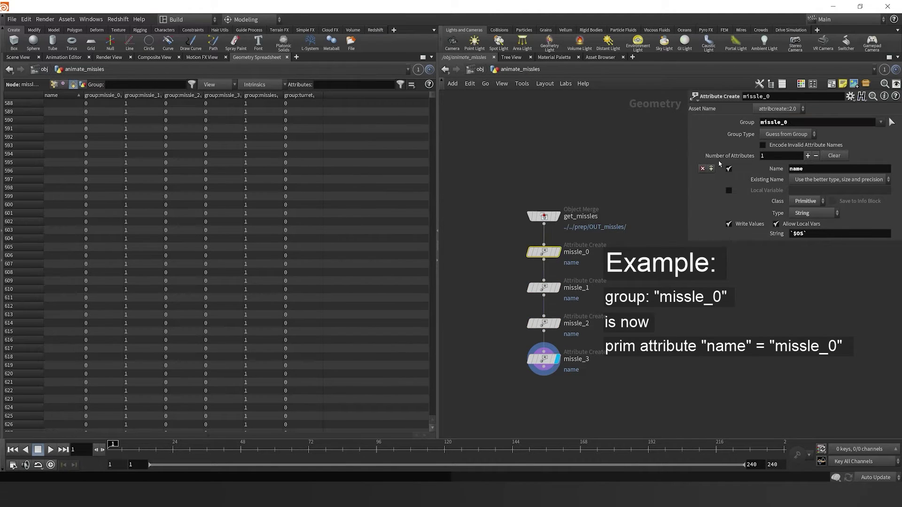
{"action": "left_click", "coordinate": [17, 57]}
{"action": "middle_click", "coordinate": [552, 365]}
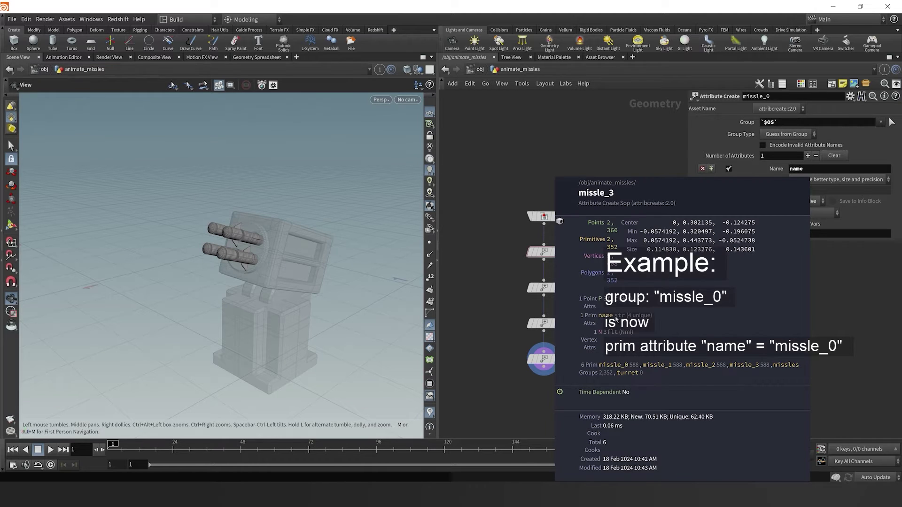
{"action": "left_click", "coordinate": [519, 359]}
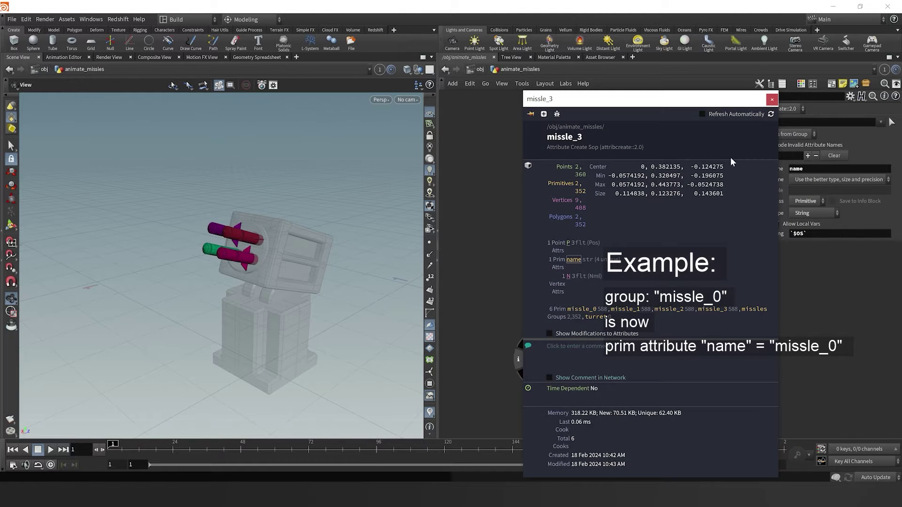
{"action": "left_click_drag", "start_coordinate": [263, 265], "coordinate": [284, 281]}
{"action": "left_click_drag", "start_coordinate": [517, 390], "coordinate": [537, 218]}
Add an Assemble node under missle_3 and make it the displayed node.
{"action": "key", "text": "f"}
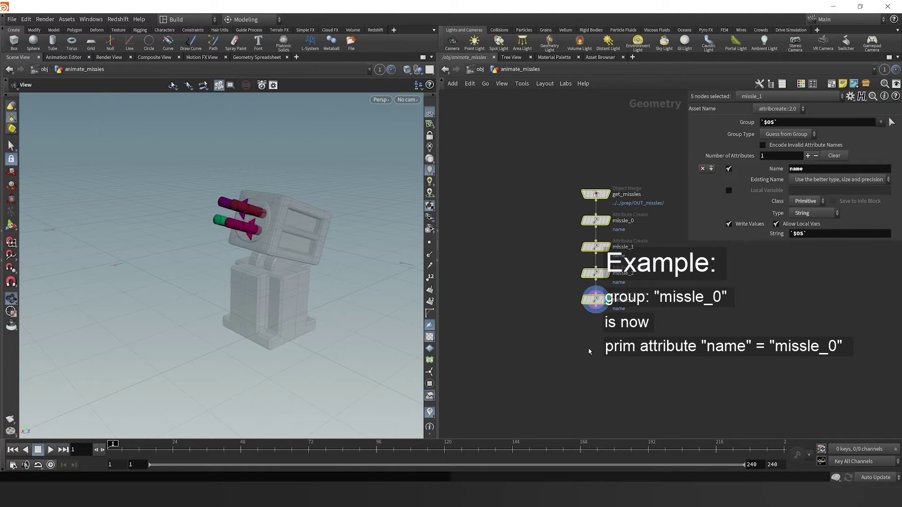
{"action": "left_click", "coordinate": [595, 346]}
{"action": "key", "text": "Tab"}
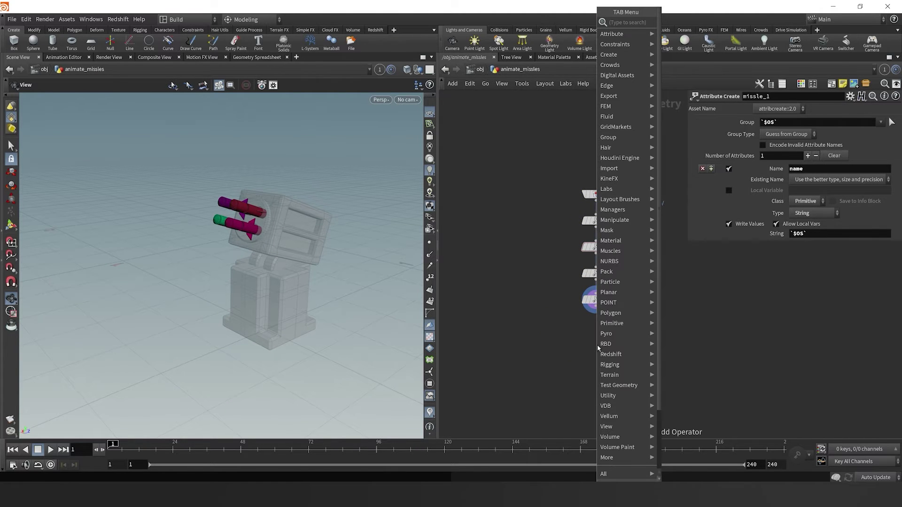
{"action": "type", "text": "assemble"}
{"action": "key", "text": "Return"}
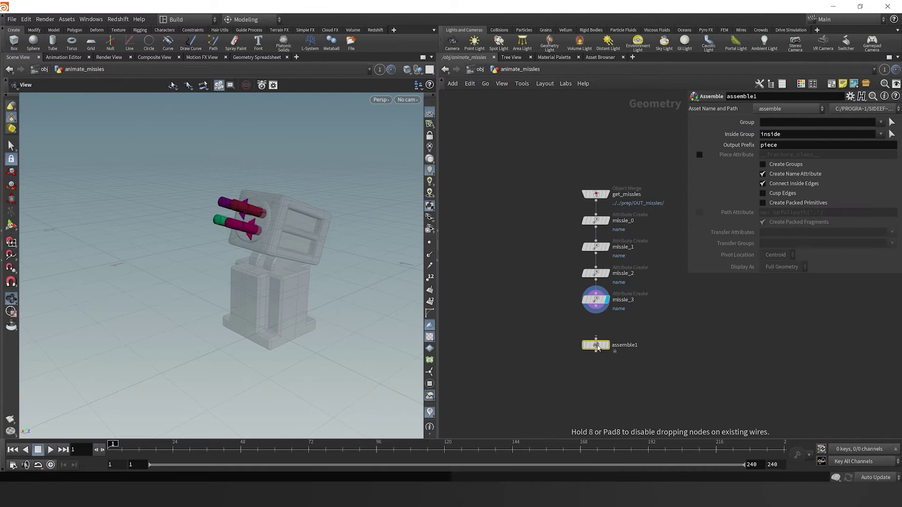
{"action": "left_click", "coordinate": [598, 347]}
{"action": "scroll", "coordinate": [598, 348], "scroll_direction": "up", "scroll_amount": 2}
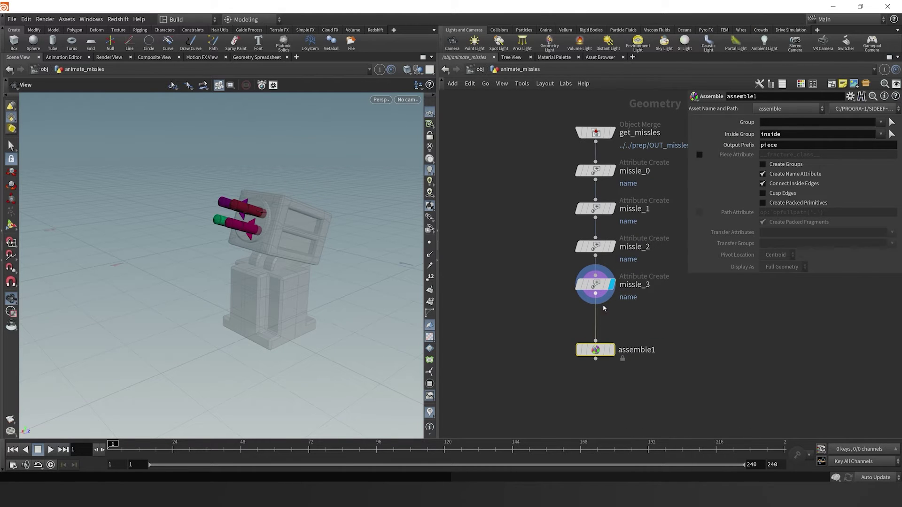
{"action": "left_click", "coordinate": [611, 350]}
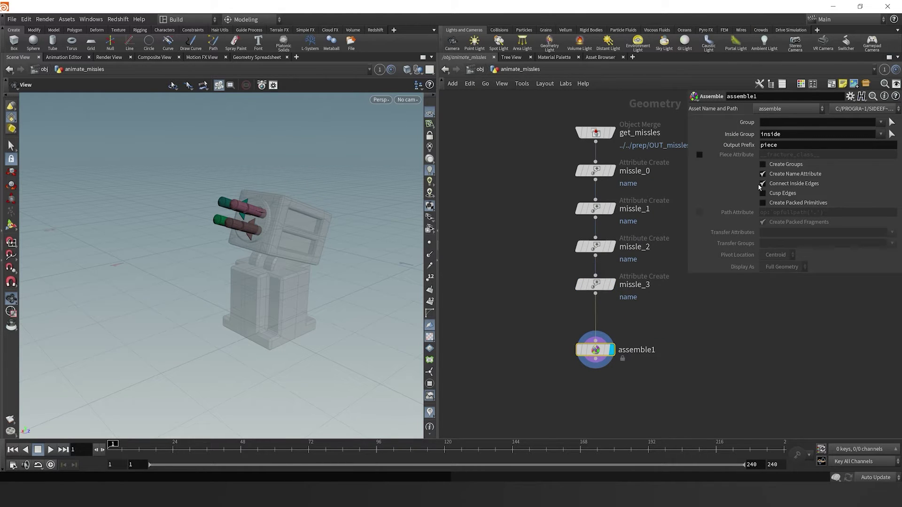
Turn off Create Name Attribute, enable Create Packed Primitives, and confirm 4 packed primitives.
{"action": "left_click", "coordinate": [774, 177]}
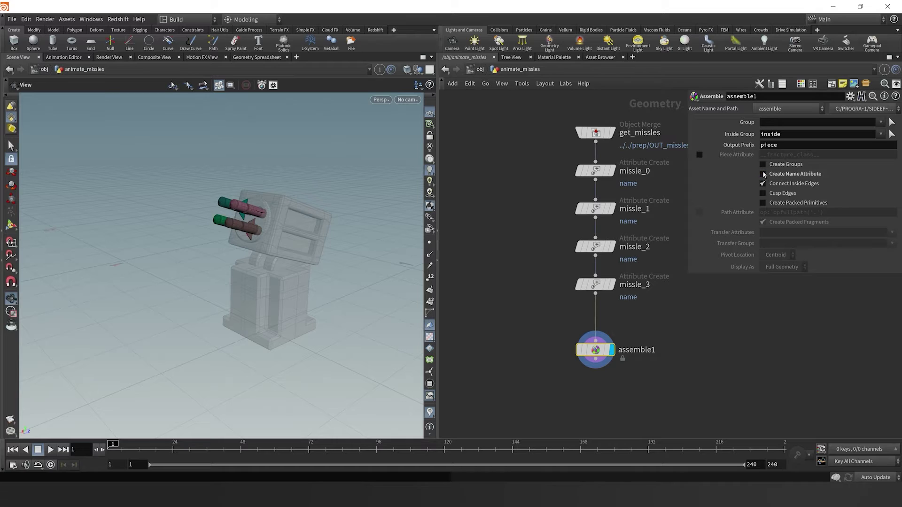
{"action": "left_click", "coordinate": [776, 204]}
{"action": "mouse_move", "coordinate": [605, 356]}
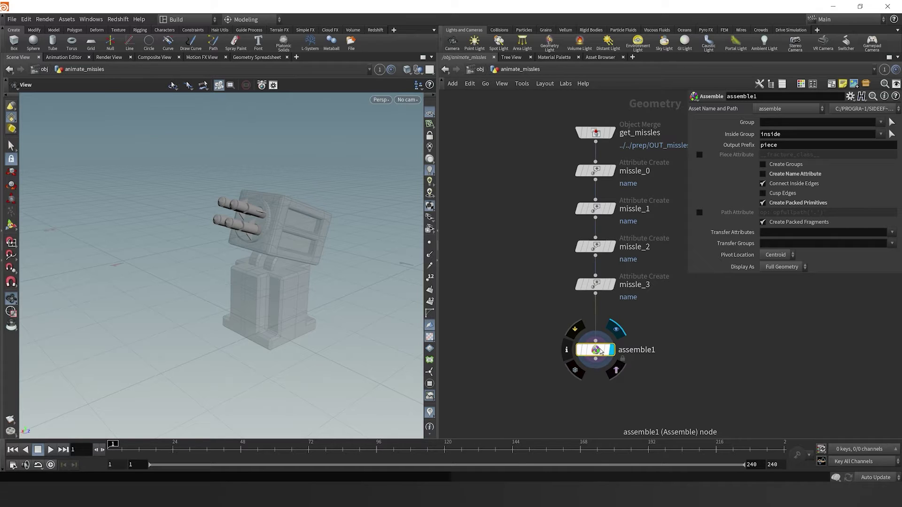
{"action": "middle_click", "coordinate": [601, 351]}
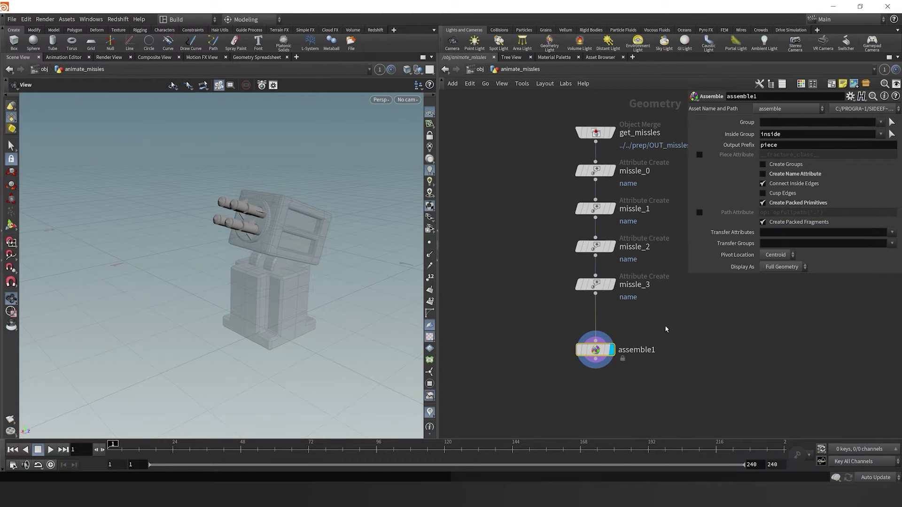
{"action": "mouse_move", "coordinate": [598, 353]}
{"action": "middle_click_drag", "start_coordinate": [606, 407], "coordinate": [610, 335]}
Add add1 under assemble1 with Delete Geometry But Keep the Points, leaving four named points.
{"action": "key", "text": "Tab"}
{"action": "left_click", "coordinate": [610, 334]}
{"action": "left_click", "coordinate": [610, 335]}
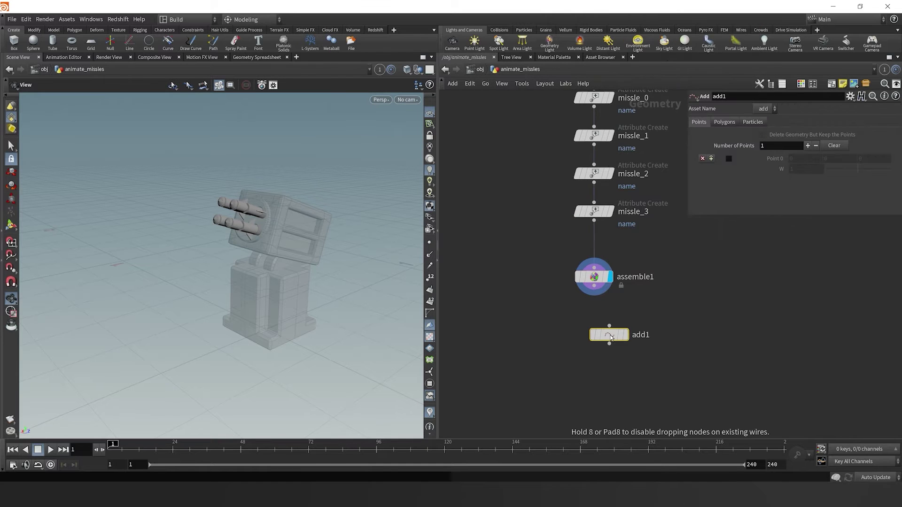
{"action": "scroll", "coordinate": [625, 338], "scroll_direction": "up", "scroll_amount": 1}
{"action": "left_click", "coordinate": [631, 342]}
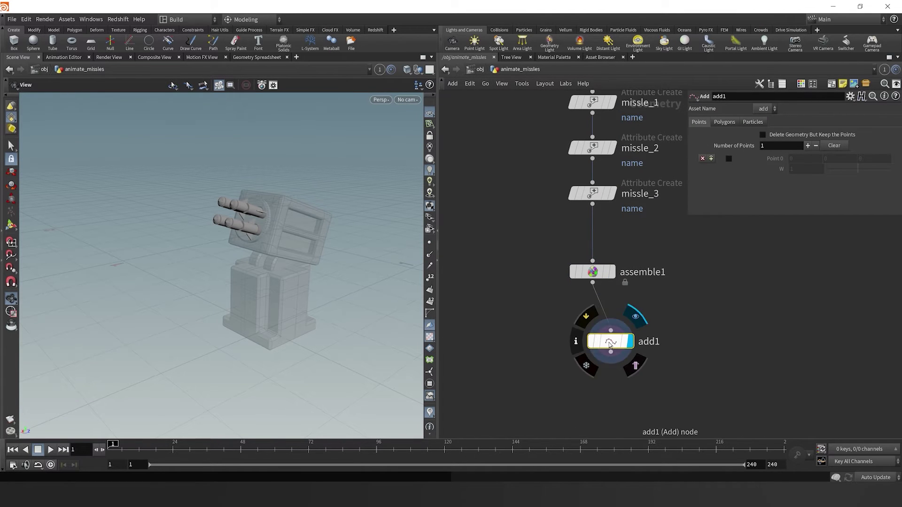
{"action": "left_click_drag", "start_coordinate": [625, 342], "coordinate": [607, 329]}
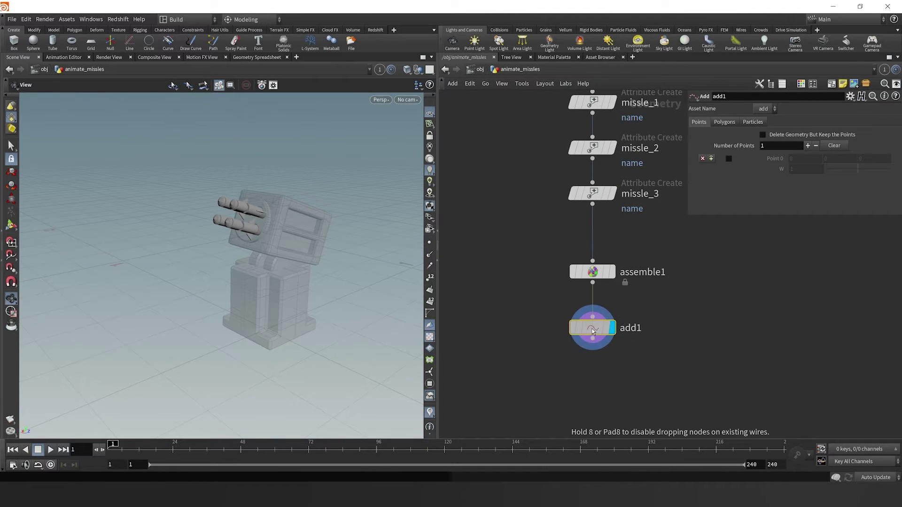
{"action": "left_click", "coordinate": [763, 135]}
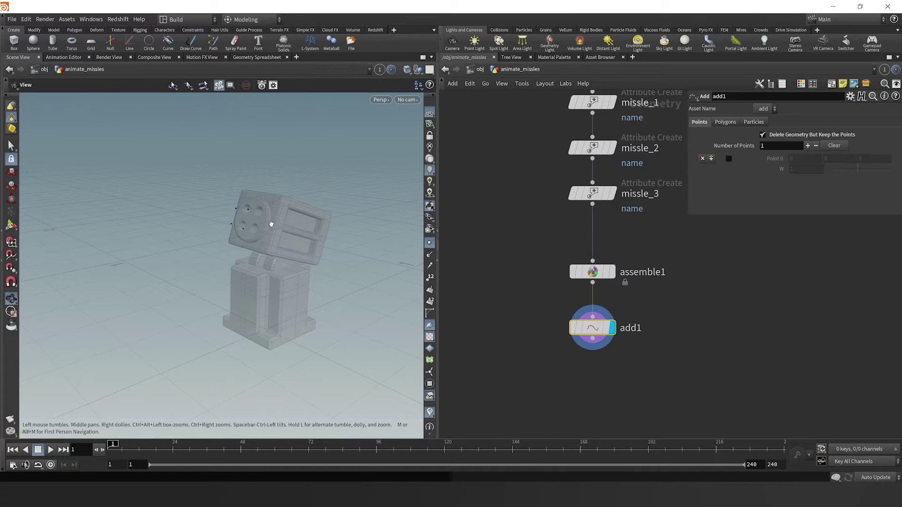
{"action": "left_click_drag", "start_coordinate": [242, 217], "coordinate": [320, 242]}
{"action": "key", "text": "h"}
{"action": "left_click_drag", "start_coordinate": [545, 125], "coordinate": [606, 335]}
{"action": "scroll", "coordinate": [598, 328], "scroll_direction": "up", "scroll_amount": 2}
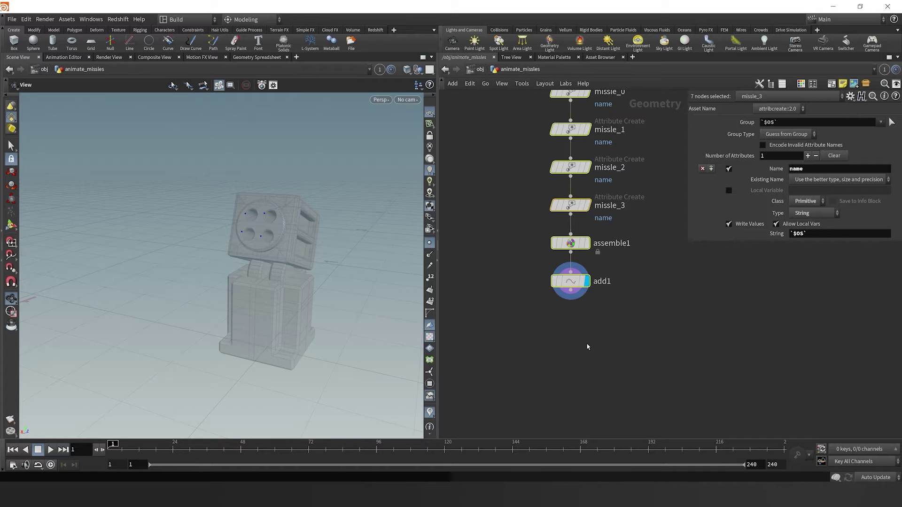
Add a Null below add1, wire add1 into it, and rename it IN_POINTS.
{"action": "left_click", "coordinate": [587, 346]}
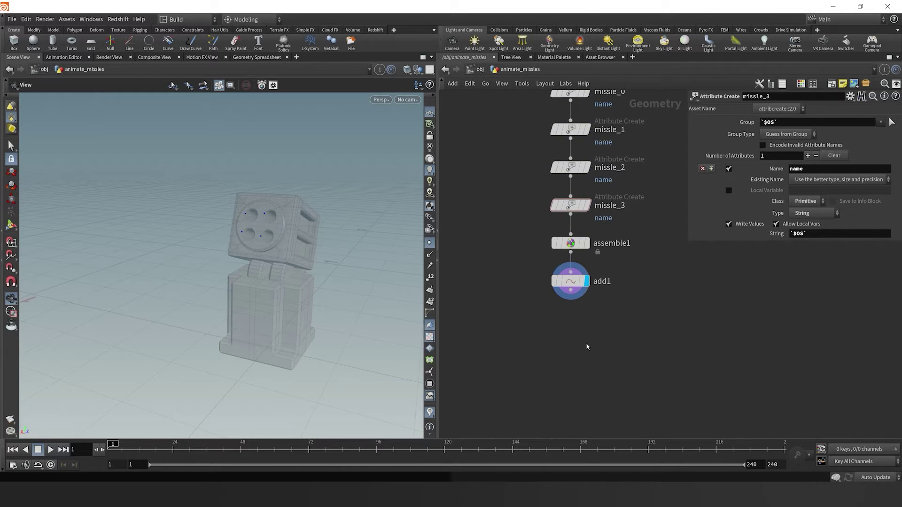
{"action": "key", "text": "Tab"}
{"action": "type", "text": "null"}
{"action": "key", "text": "Return"}
{"action": "left_click", "coordinate": [585, 343]}
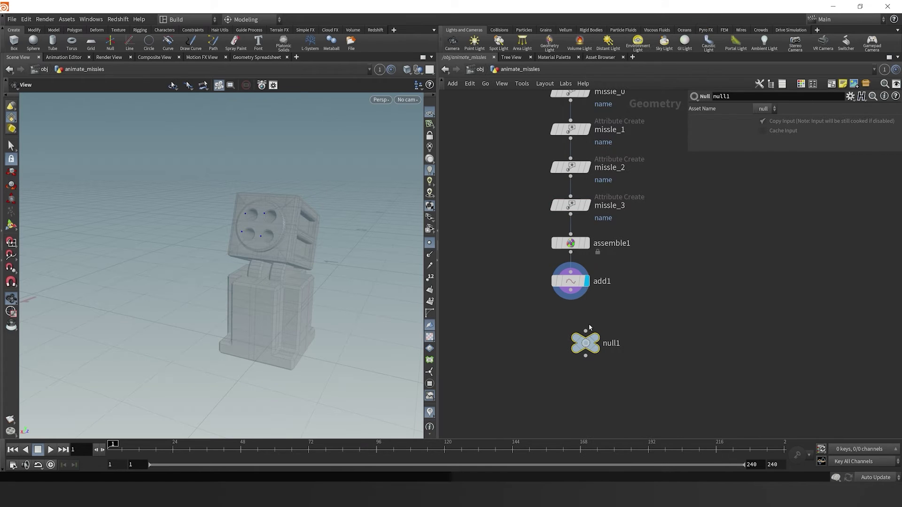
{"action": "left_click_drag", "start_coordinate": [587, 330], "coordinate": [571, 292]}
{"action": "double_click", "coordinate": [612, 343]}
{"action": "key", "text": "BackSpace"}
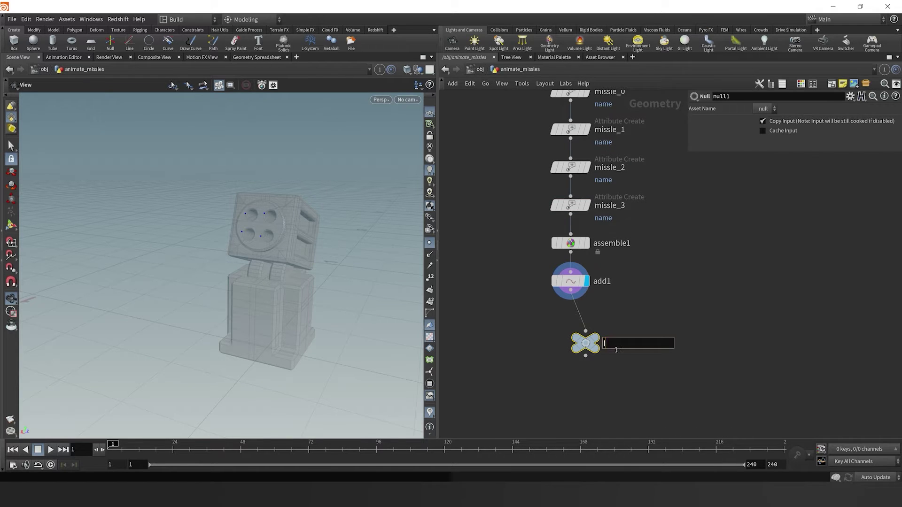
{"action": "type", "text": "IN_POINTS"}
{"action": "key", "text": "Return"}
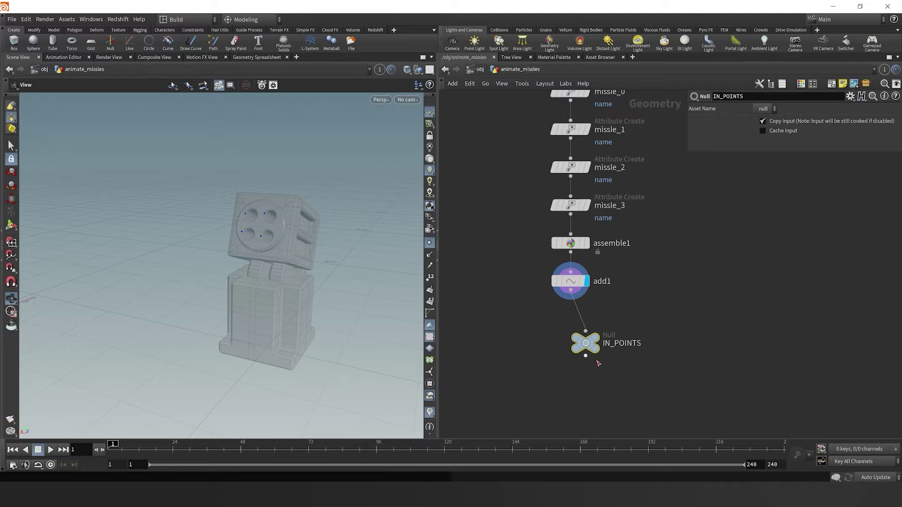
{"action": "left_click_drag", "start_coordinate": [586, 346], "coordinate": [575, 330]}
Place a new POP Network node, popnet, beneath IN_POINTS.
{"action": "key", "text": "Tab"}
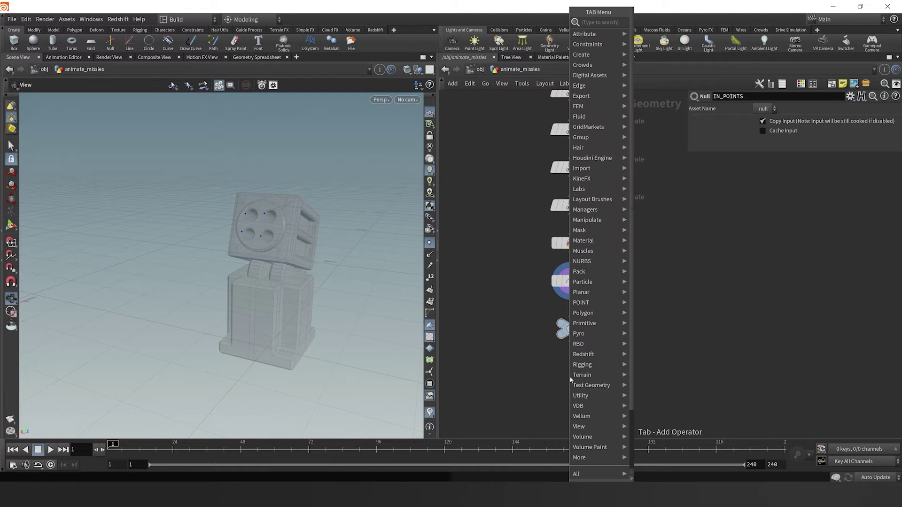
{"action": "type", "text": "poip"}
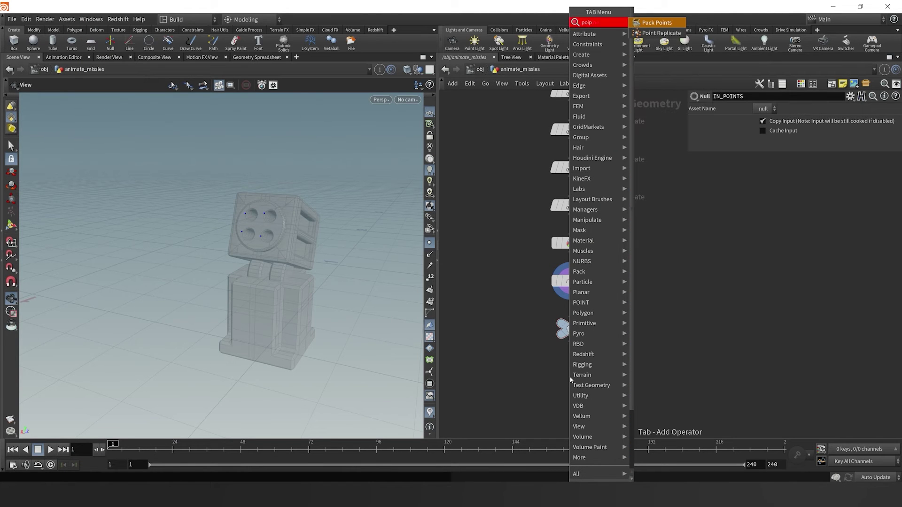
{"action": "key", "text": "BackSpace"}
{"action": "type", "text": "w"}
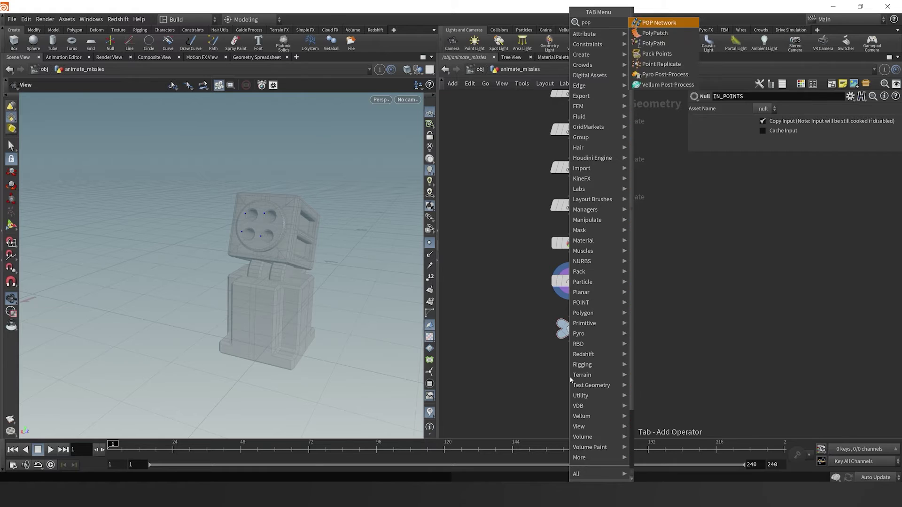
{"action": "key", "text": "Return"}
{"action": "left_click", "coordinate": [571, 378]}
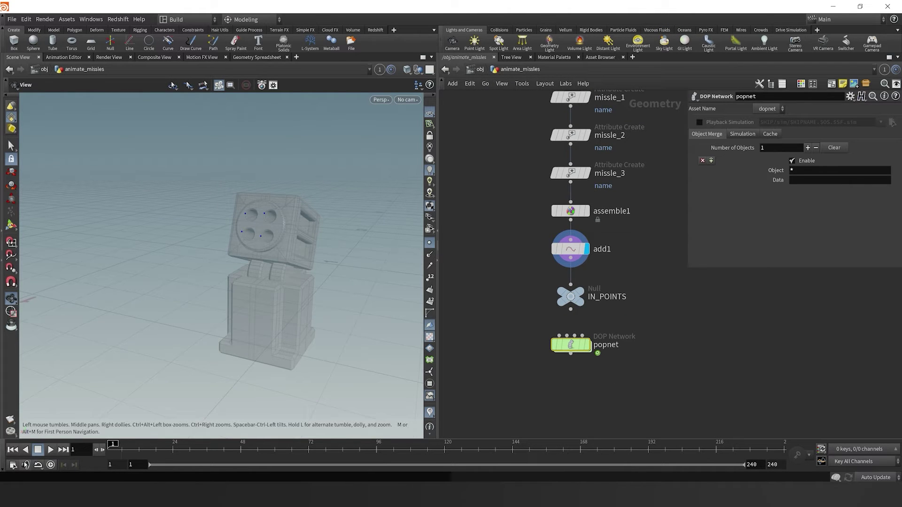
Set the global animation Start to 1001 and End to 1150, and apply.
{"action": "left_click", "coordinate": [14, 464]}
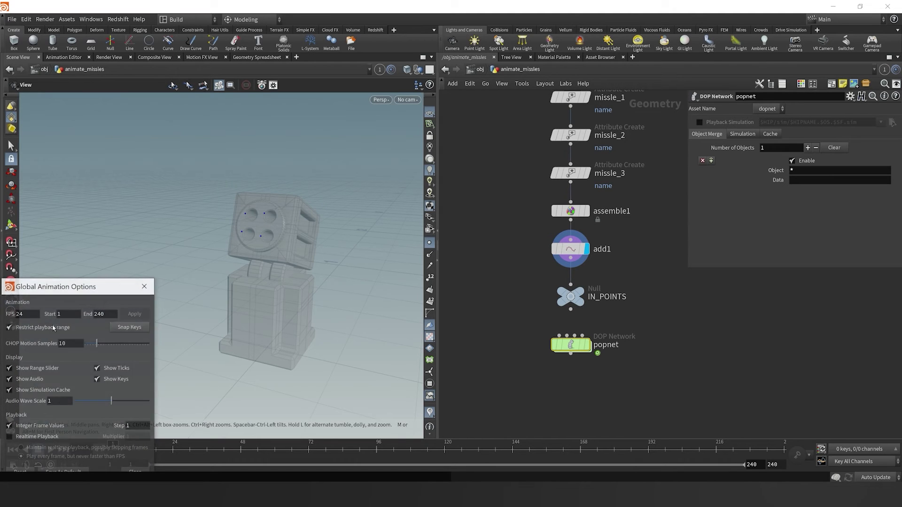
{"action": "left_click", "coordinate": [66, 314]}
{"action": "type", "text": "1001"}
{"action": "key", "text": "Tab"}
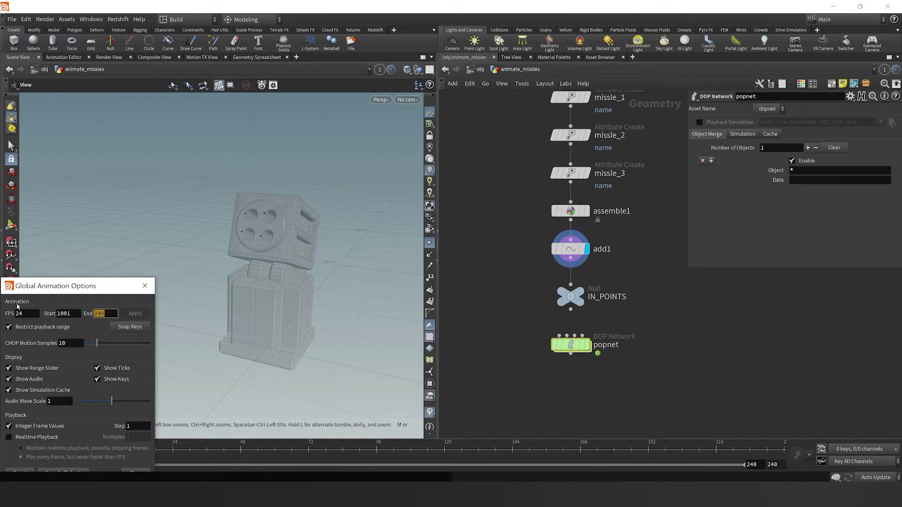
{"action": "type", "text": "10"}
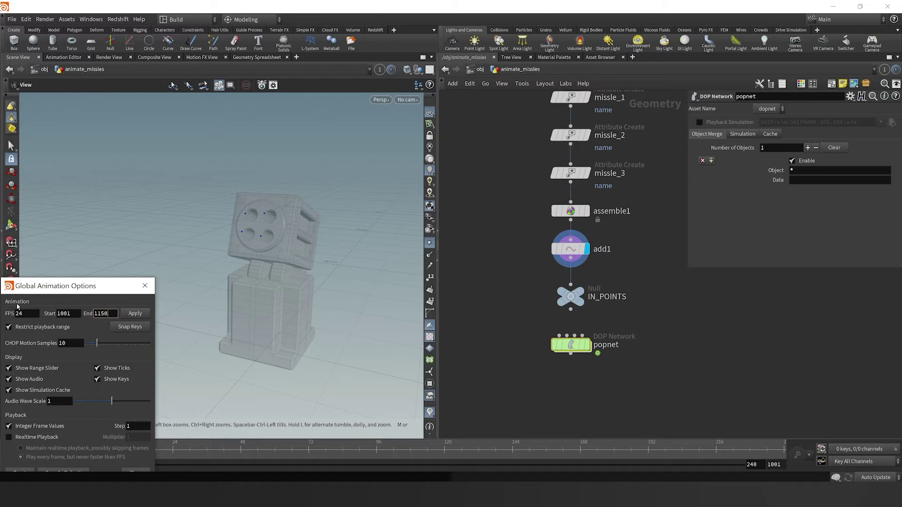
{"action": "type", "text": "50"}
{"action": "left_click", "coordinate": [135, 313]}
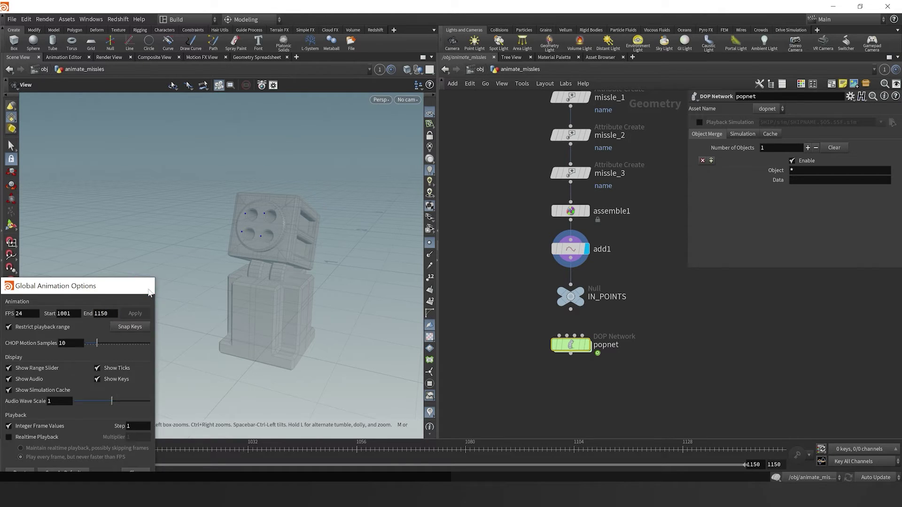
{"action": "left_click", "coordinate": [144, 285]}
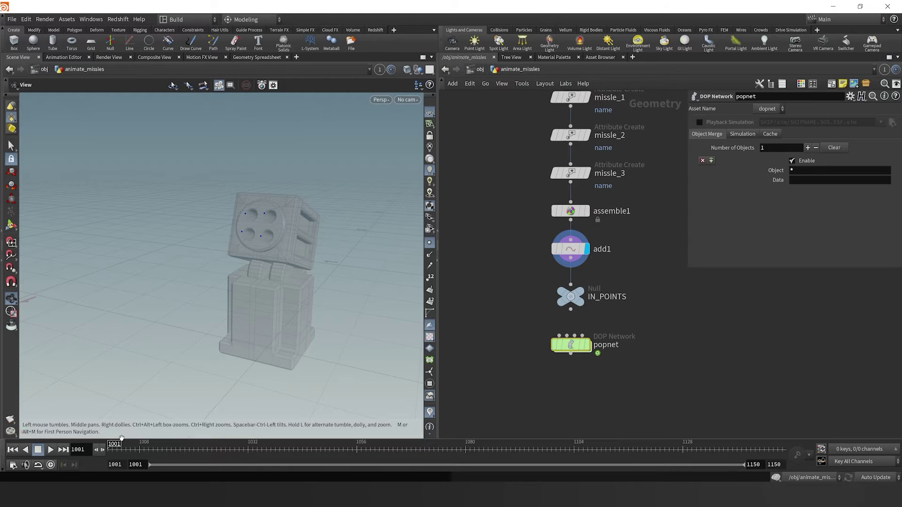
{"action": "middle_click_drag", "start_coordinate": [249, 362], "coordinate": [204, 364]}
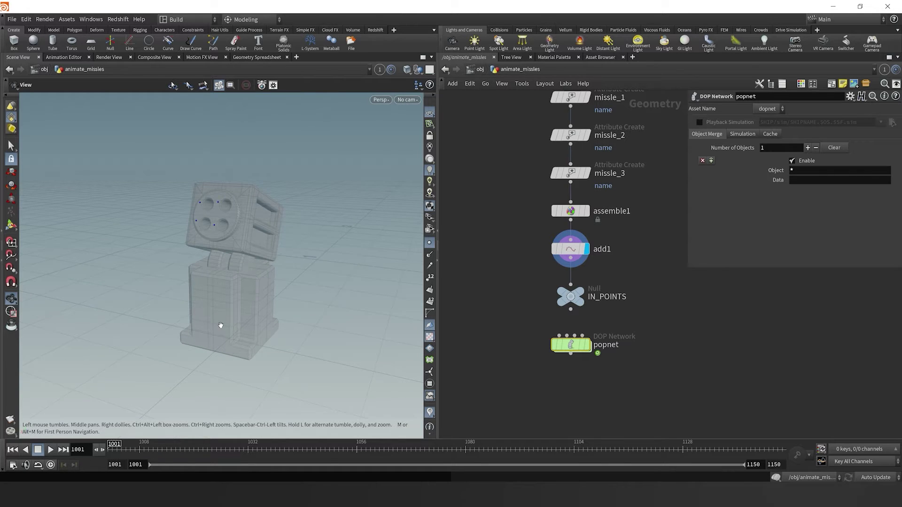
{"action": "middle_click_drag", "start_coordinate": [219, 323], "coordinate": [235, 339]}
{"action": "left_click_drag", "start_coordinate": [235, 339], "coordinate": [220, 282]}
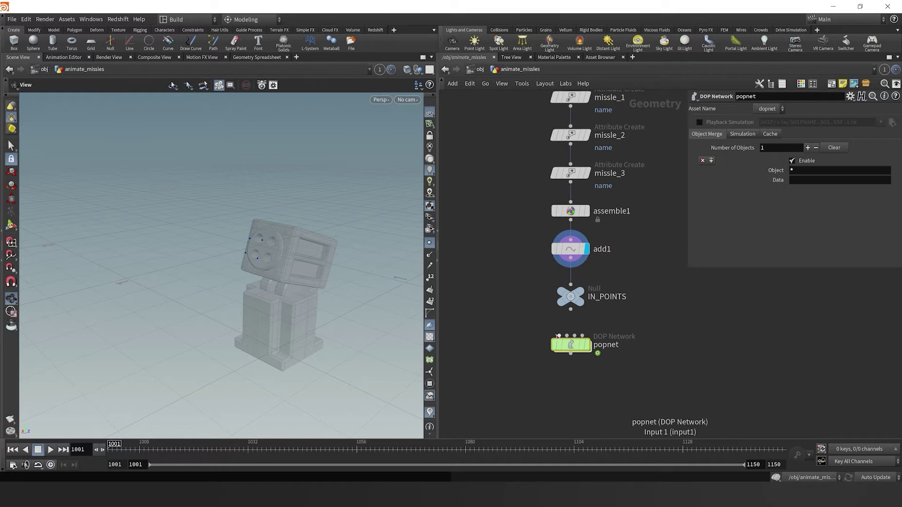
Wire IN_POINTS into popnet's first input and rename the node trails.
{"action": "left_click_drag", "start_coordinate": [559, 336], "coordinate": [570, 309]}
{"action": "double_click", "coordinate": [606, 345]}
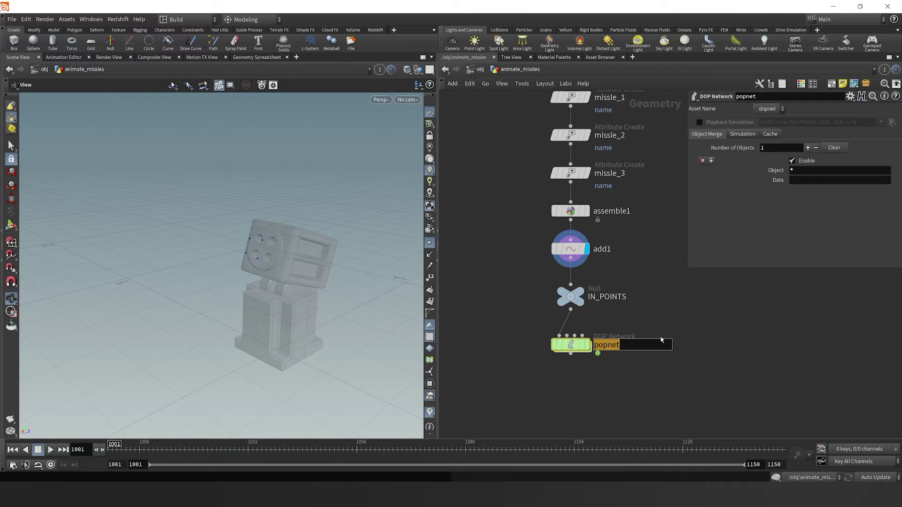
{"action": "type", "text": "trails"}
{"action": "key", "text": "Return"}
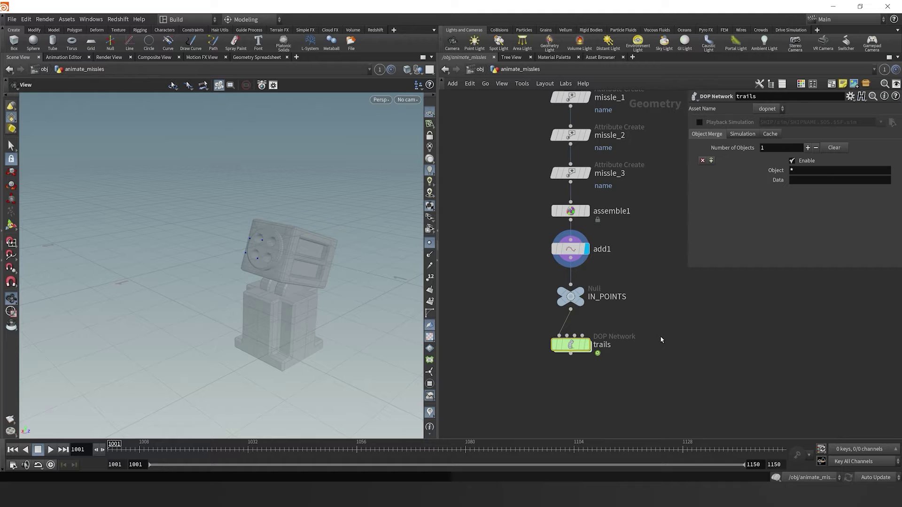
{"action": "key", "text": "h"}
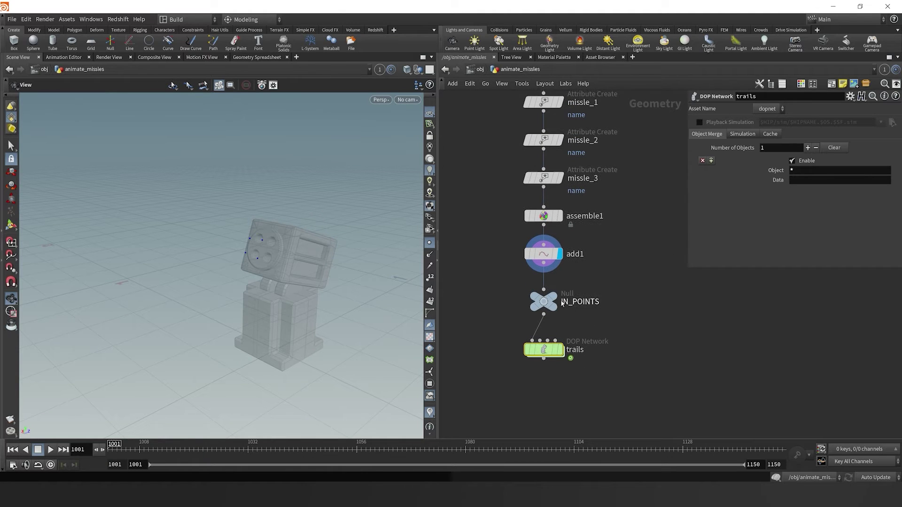
Dismiss the console error, show trails' Simulation settings, and play the simulation.
{"action": "left_click", "coordinate": [557, 300]}
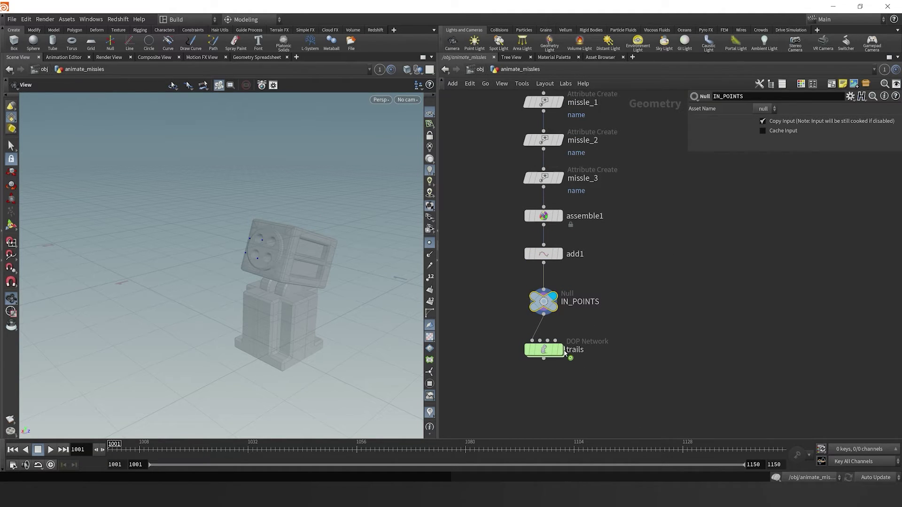
{"action": "mouse_move", "coordinate": [554, 352]}
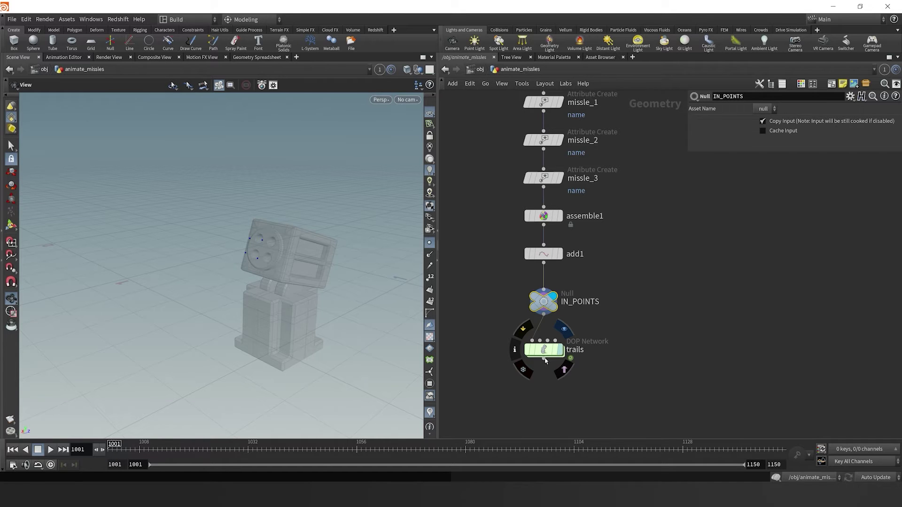
{"action": "left_click", "coordinate": [554, 345]}
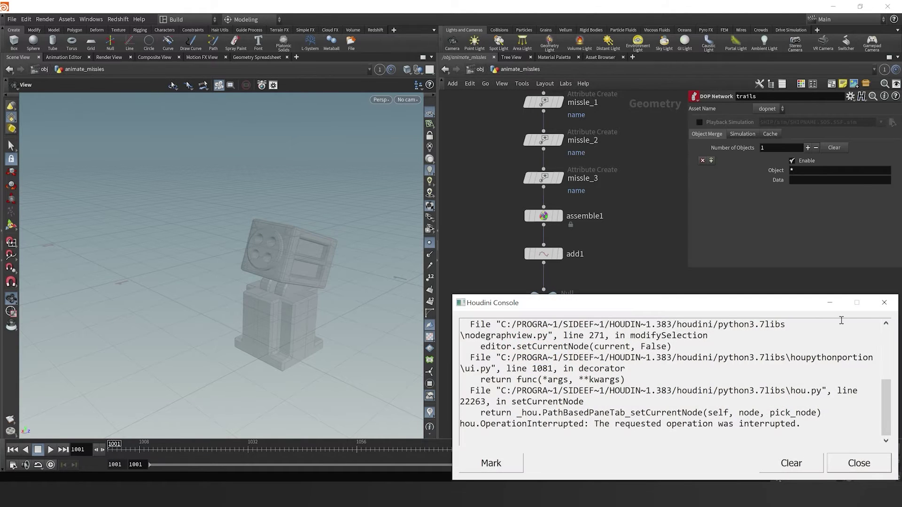
{"action": "left_click", "coordinate": [829, 304]}
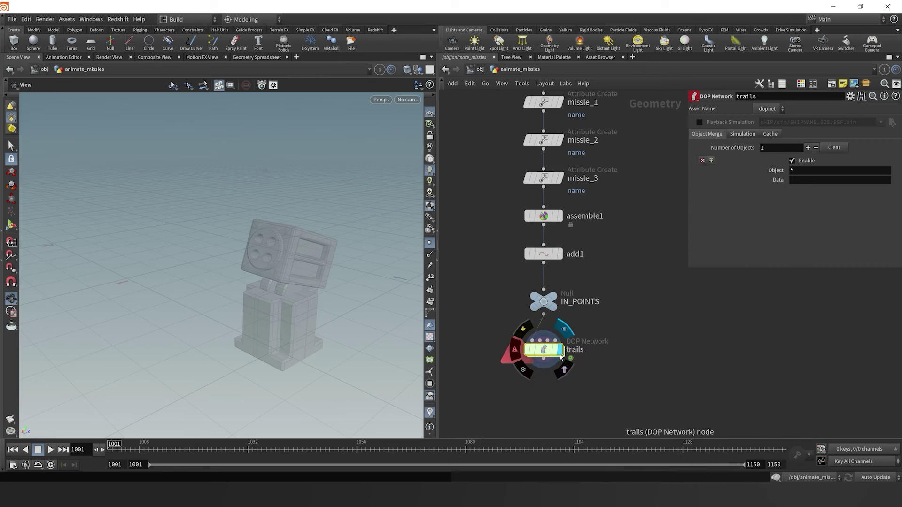
{"action": "left_click", "coordinate": [742, 135]}
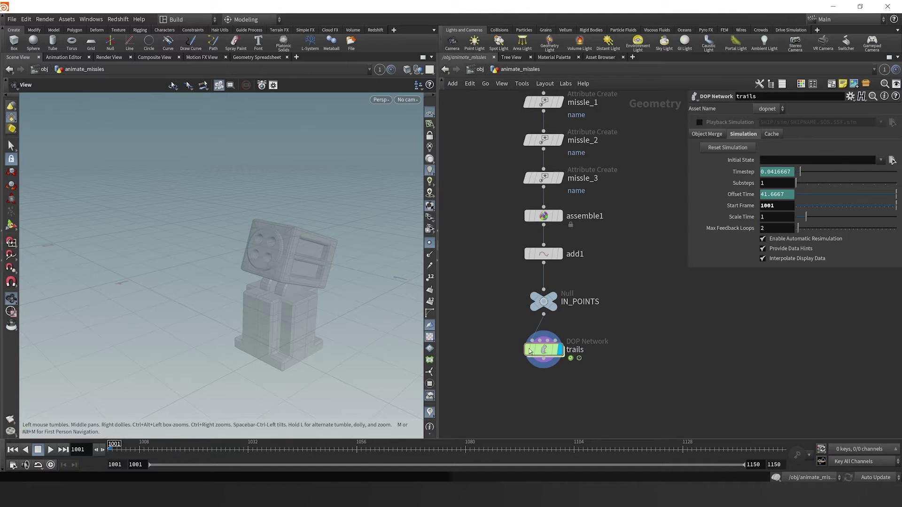
{"action": "left_click", "coordinate": [50, 450]}
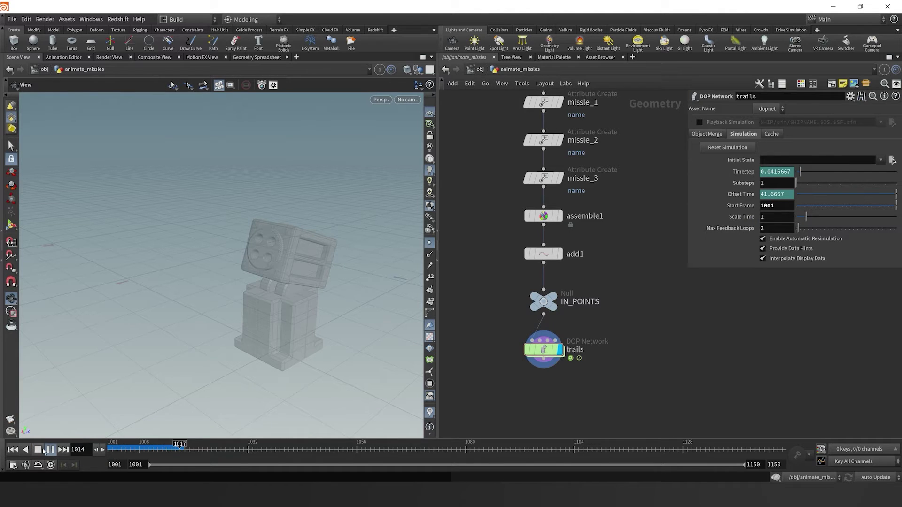
Inside trails, set the POP Source to emit from All Points with its guide off.
{"action": "double_click", "coordinate": [543, 352]}
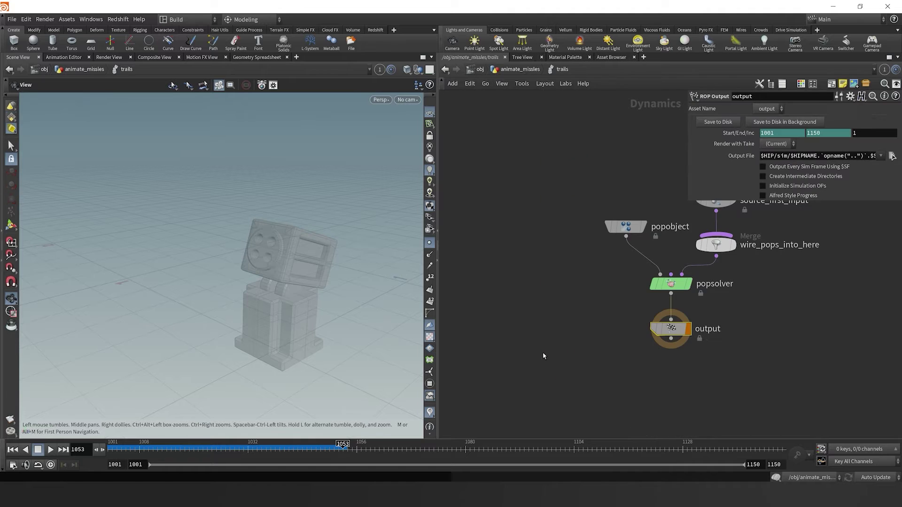
{"action": "key", "text": "h"}
{"action": "left_click", "coordinate": [623, 261]}
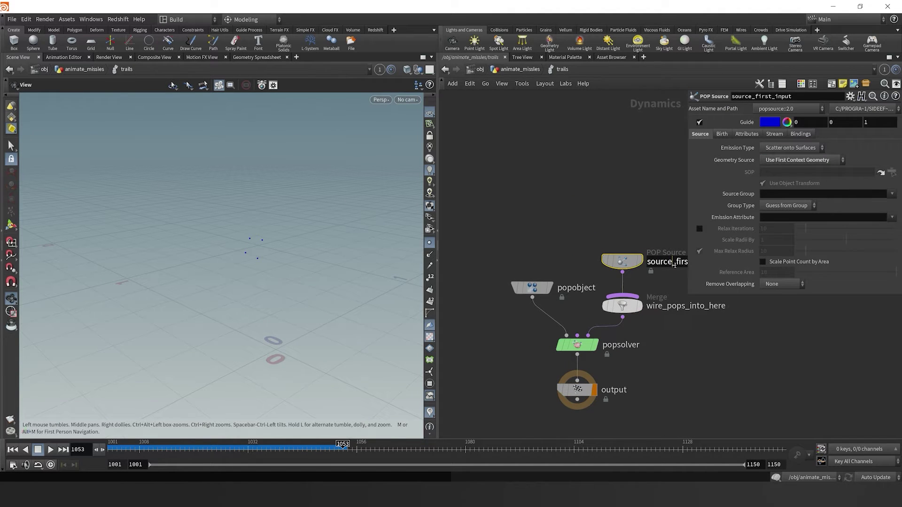
{"action": "left_click", "coordinate": [790, 147]}
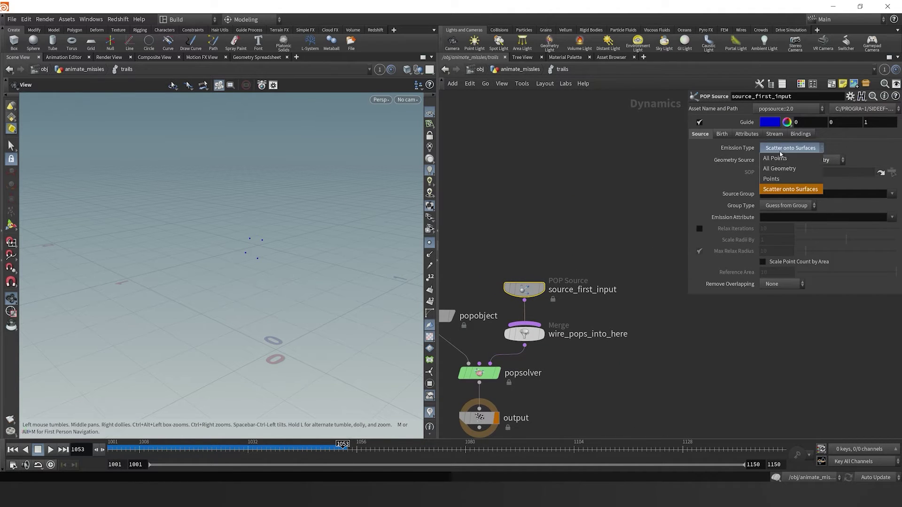
{"action": "left_click", "coordinate": [782, 149]}
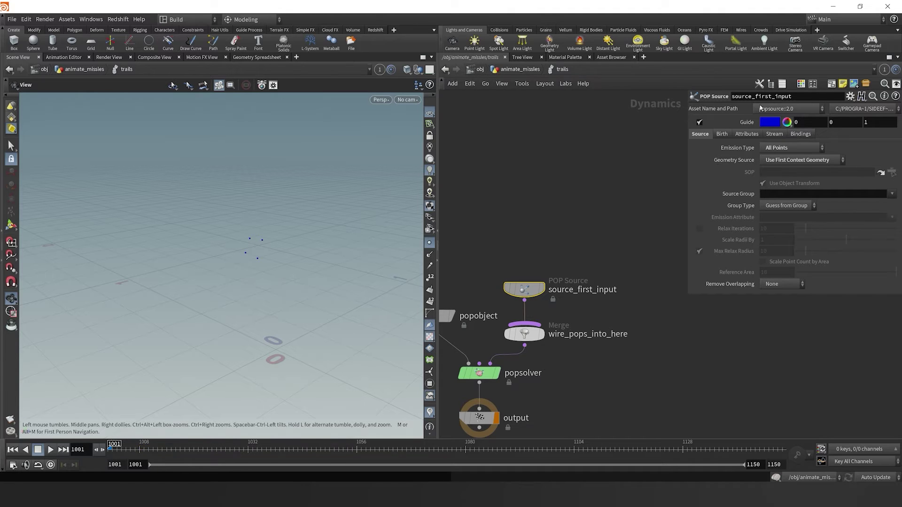
{"action": "left_click", "coordinate": [700, 123]}
{"action": "left_click", "coordinate": [50, 450]}
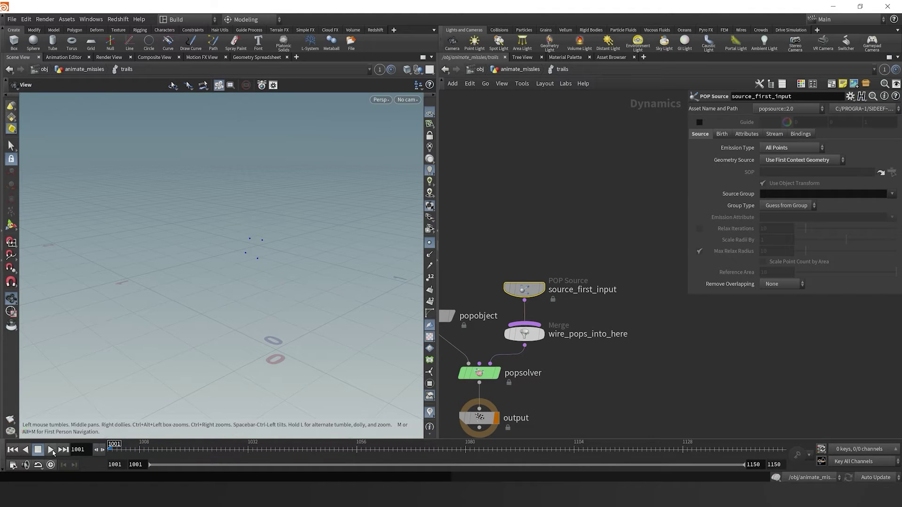
{"action": "left_click", "coordinate": [38, 450]}
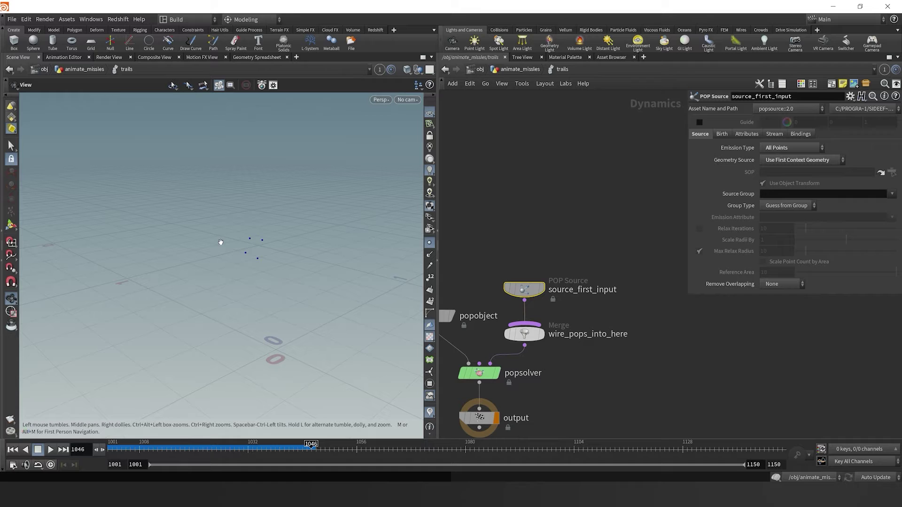
{"action": "middle_click", "coordinate": [470, 374]}
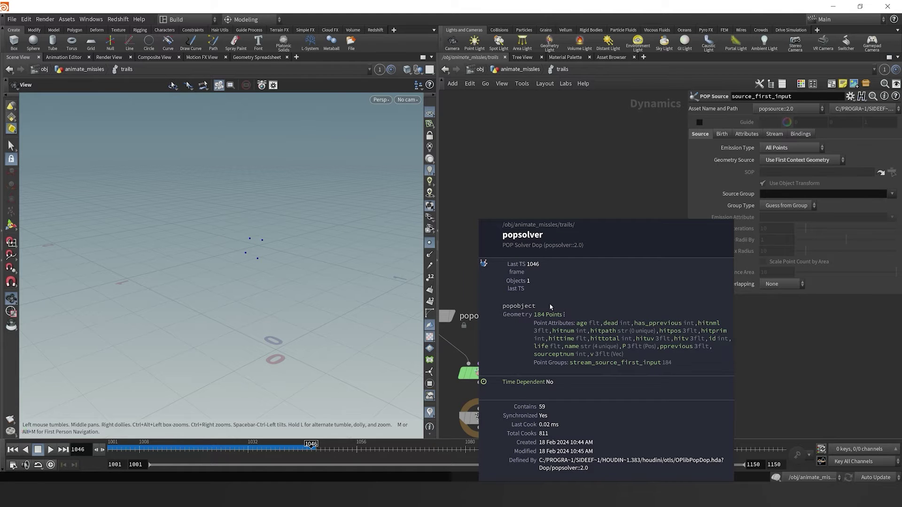
Insert a gravity1 Gravity Force between popsolver and output and replay to watch particles fall.
{"action": "middle_click_drag", "start_coordinate": [619, 397], "coordinate": [633, 331]}
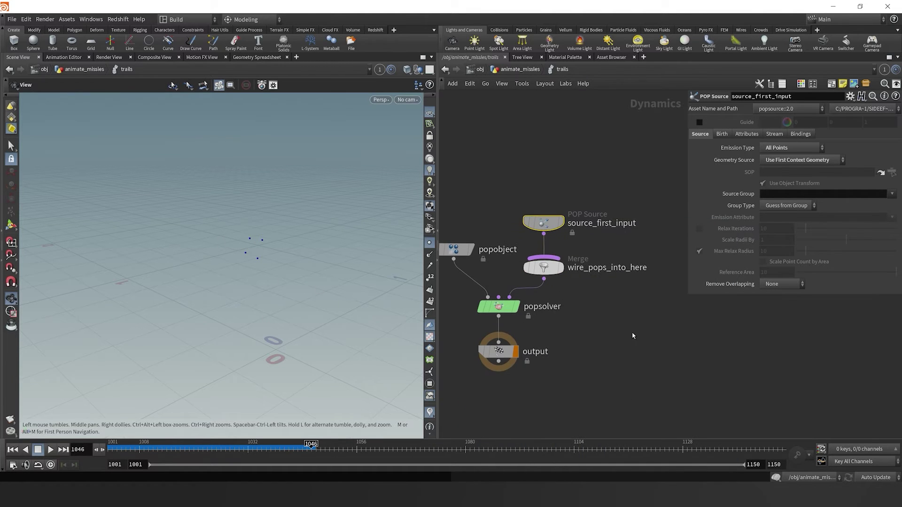
{"action": "key", "text": "Tab"}
{"action": "type", "text": "pop"}
{"action": "key", "text": "Return"}
{"action": "left_click", "coordinate": [627, 332]}
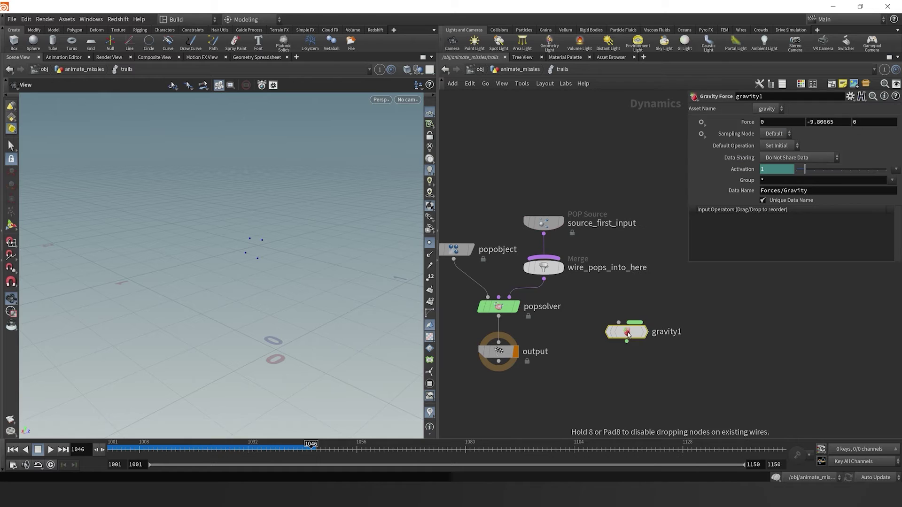
{"action": "left_click_drag", "start_coordinate": [628, 333], "coordinate": [500, 347]}
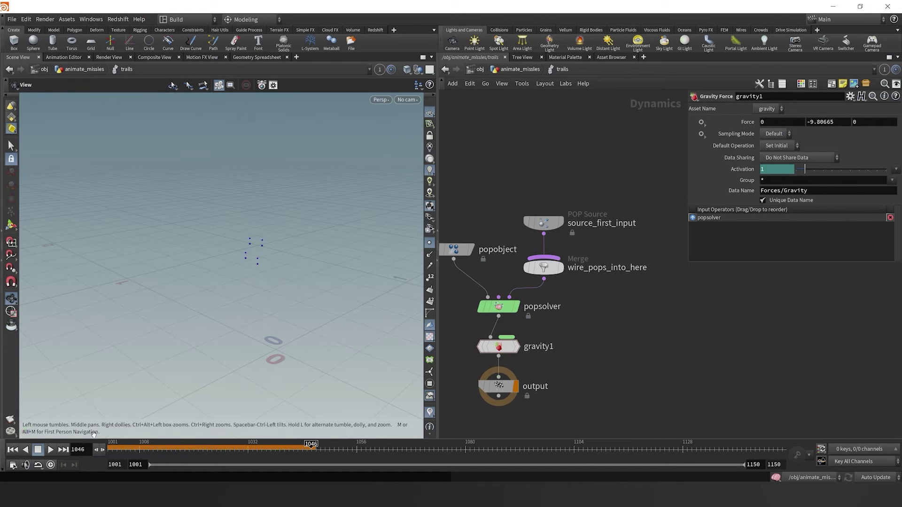
{"action": "left_click", "coordinate": [13, 450]}
{"action": "left_click", "coordinate": [50, 449]}
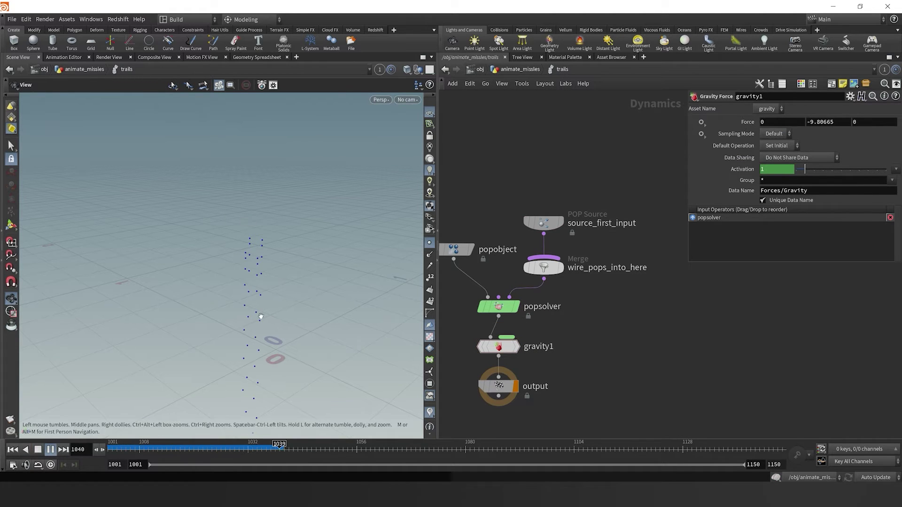
{"action": "left_click", "coordinate": [37, 450]}
{"action": "left_click", "coordinate": [12, 450]}
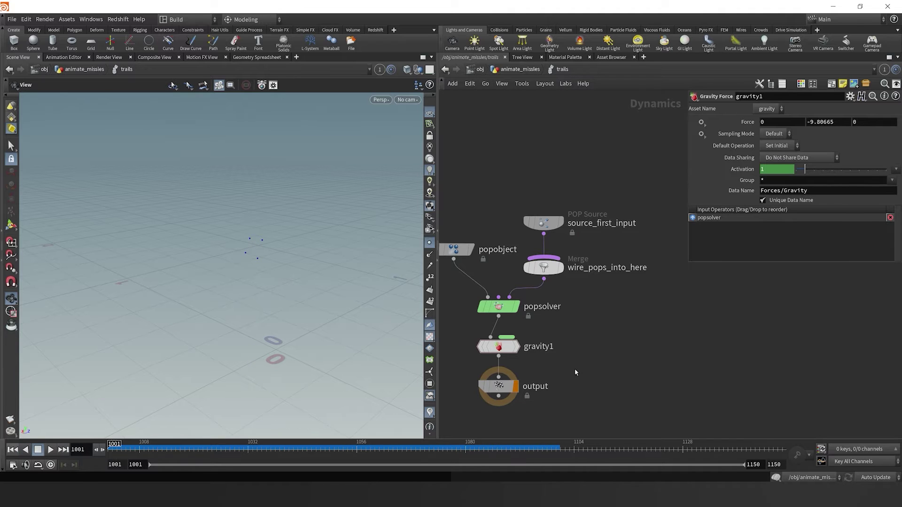
{"action": "middle_click_drag", "start_coordinate": [588, 367], "coordinate": [591, 337]}
Insert merge1 after gravity1 and feed a new groundplane1 into it as first input.
{"action": "key", "text": "Tab"}
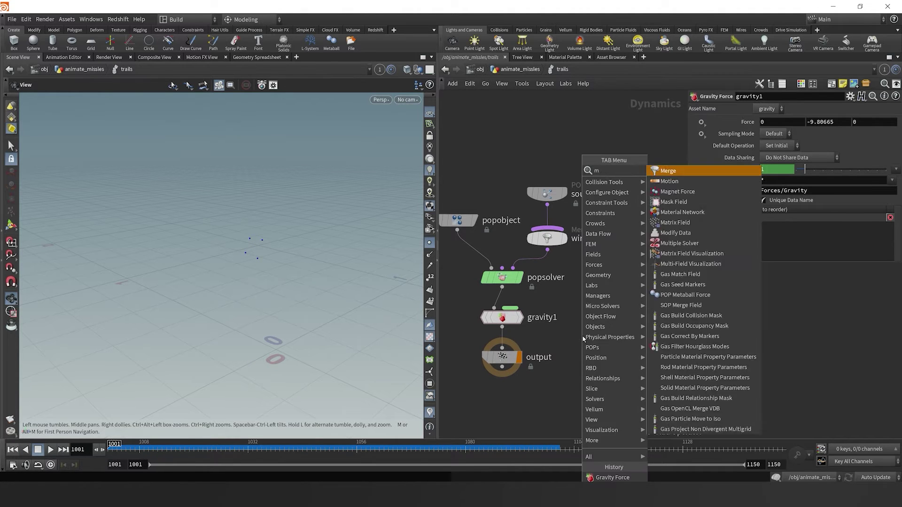
{"action": "left_click", "coordinate": [681, 329]}
{"action": "left_click", "coordinate": [502, 334]}
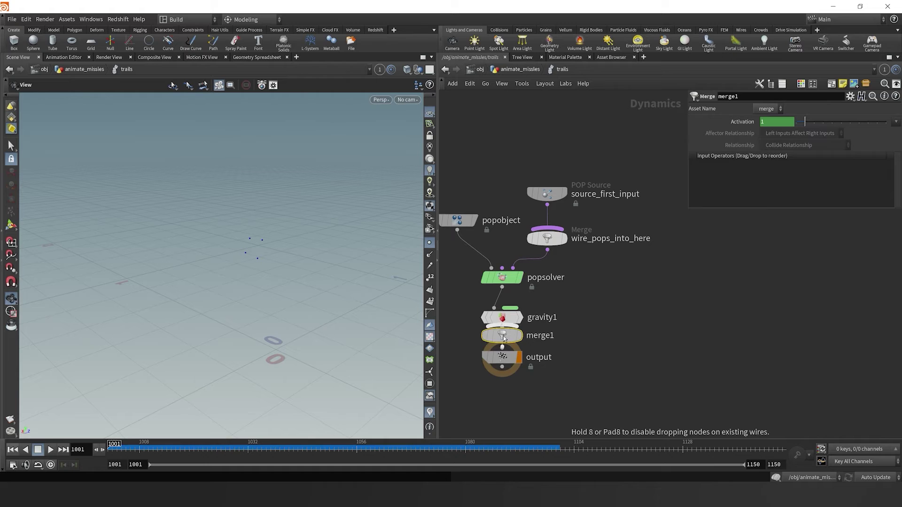
{"action": "key", "text": "Tab"}
{"action": "type", "text": "ground"}
{"action": "key", "text": "Return"}
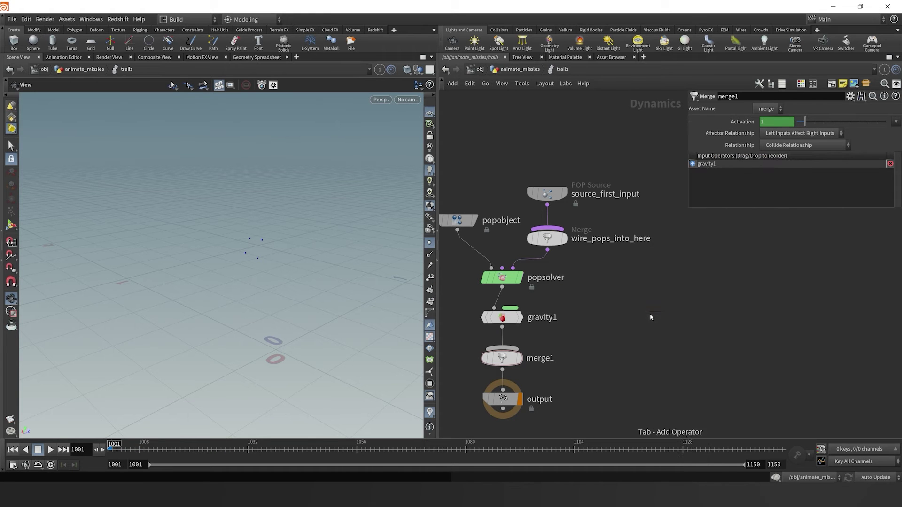
{"action": "left_click", "coordinate": [650, 315]}
{"action": "left_click", "coordinate": [650, 326]}
{"action": "left_click", "coordinate": [502, 350]}
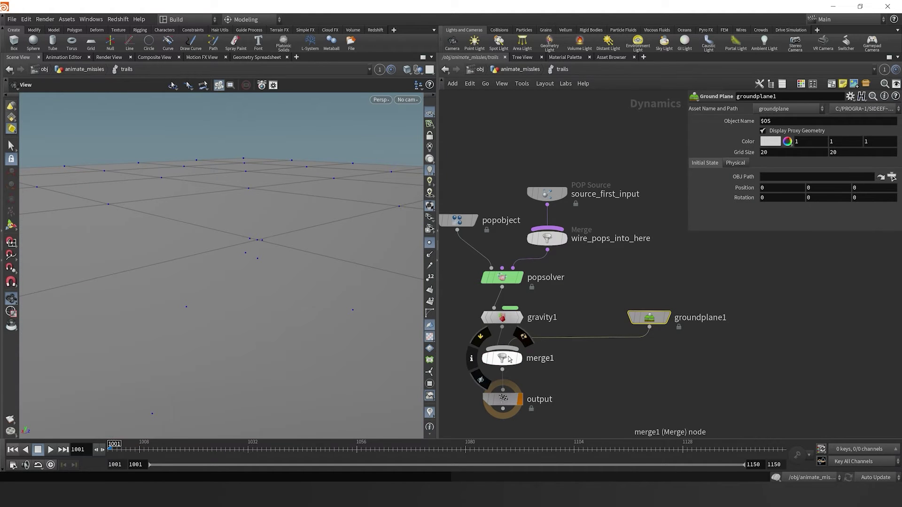
{"action": "left_click_drag", "start_coordinate": [688, 172], "coordinate": [689, 164]}
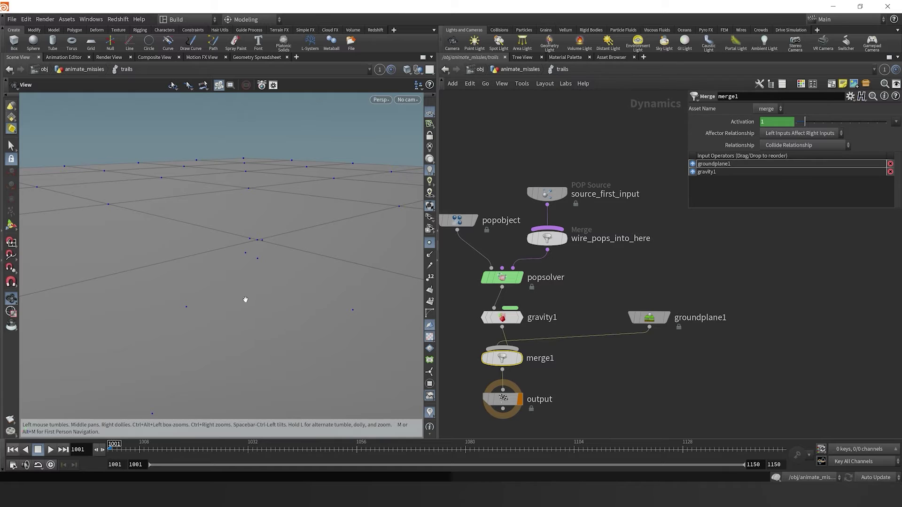
Display the ground plane and play the simulation to frame 1139.
{"action": "left_click_drag", "start_coordinate": [243, 301], "coordinate": [260, 320]}
{"action": "left_click", "coordinate": [665, 318]}
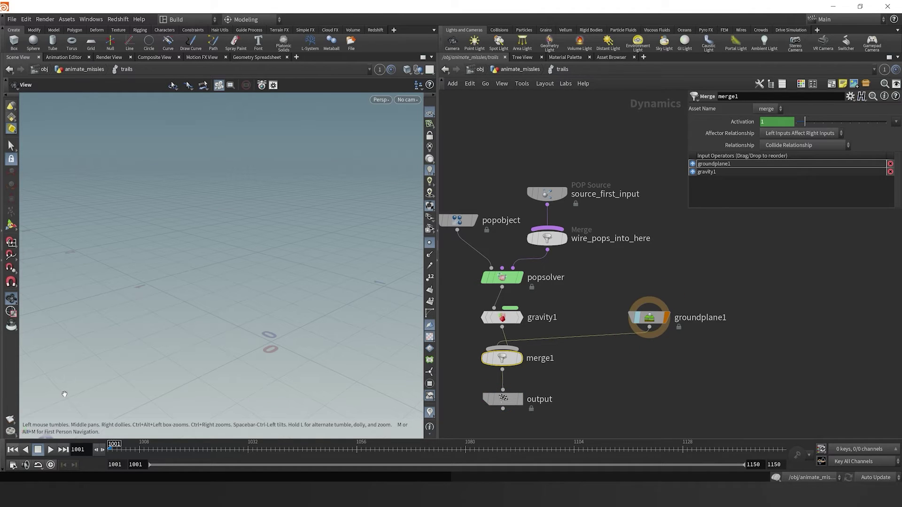
{"action": "left_click", "coordinate": [50, 450]}
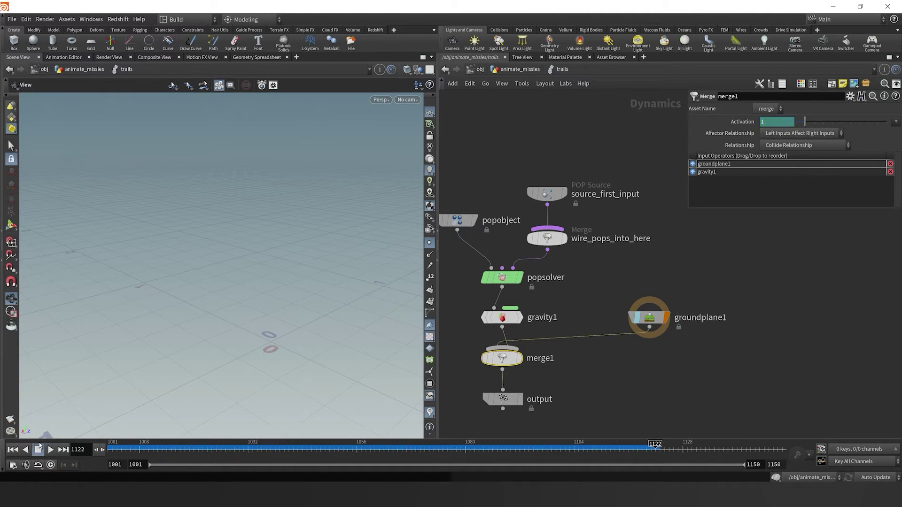
{"action": "left_click", "coordinate": [50, 450]}
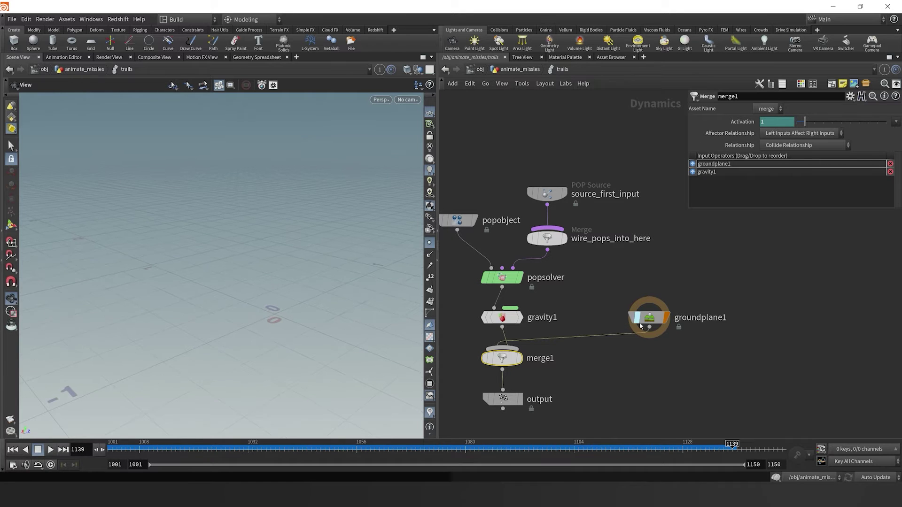
{"action": "left_click", "coordinate": [519, 399]}
{"action": "left_click", "coordinate": [502, 398]}
Move groundplane1 beside gravity1, set merge1's affector relationship to Mutual, and replay.
{"action": "left_click_drag", "start_coordinate": [649, 318], "coordinate": [446, 323]}
{"action": "key", "text": "h"}
{"action": "left_click_drag", "start_coordinate": [555, 305], "coordinate": [511, 311]}
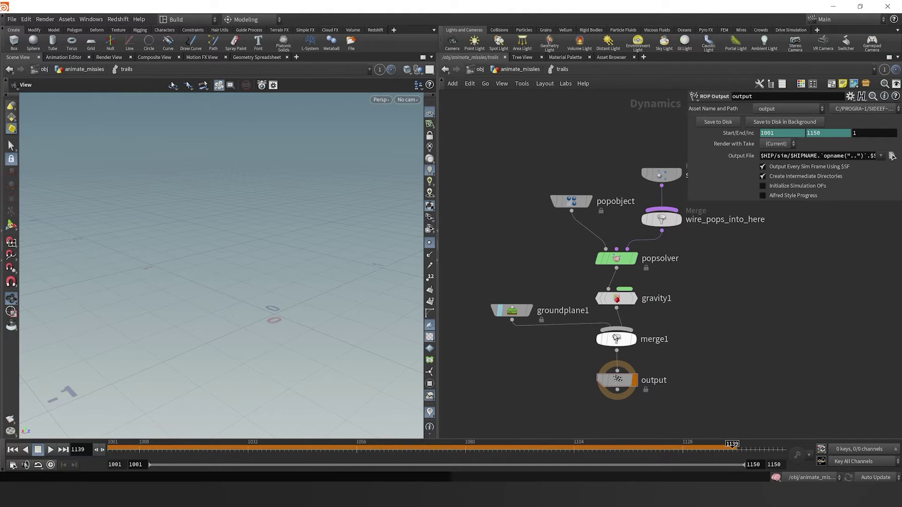
{"action": "left_click", "coordinate": [616, 339]}
{"action": "left_click", "coordinate": [799, 134]}
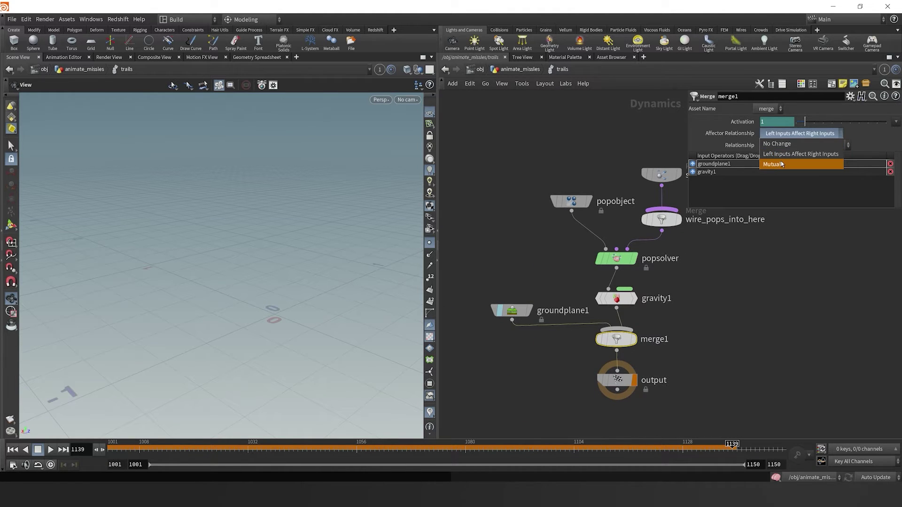
{"action": "left_click", "coordinate": [789, 165]}
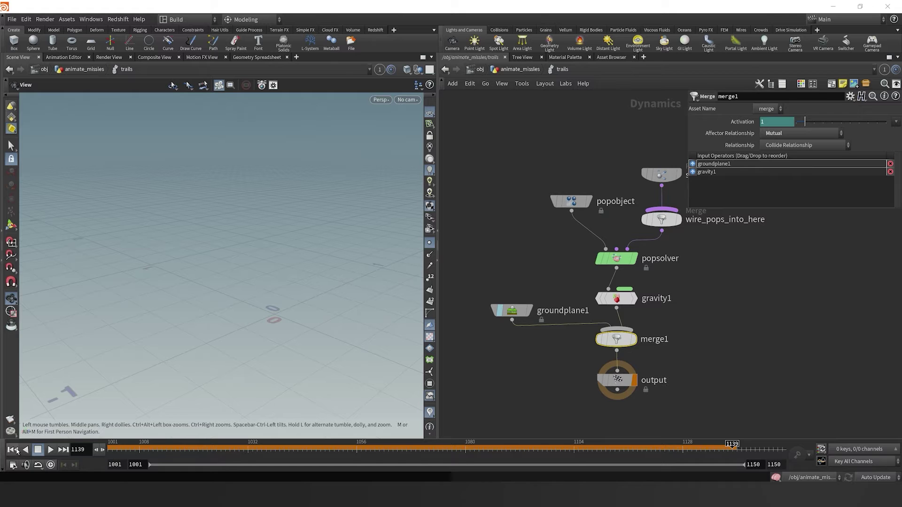
{"action": "left_click", "coordinate": [50, 449]}
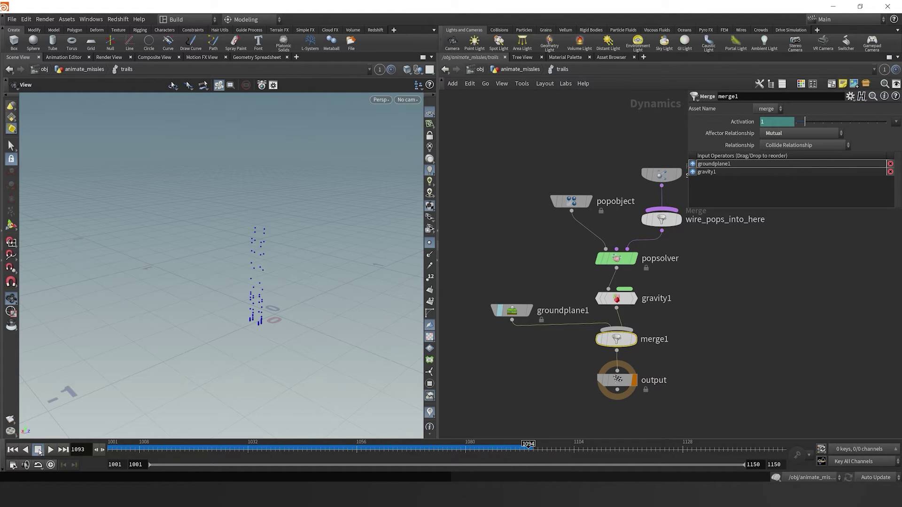
{"action": "left_click_drag", "start_coordinate": [244, 301], "coordinate": [238, 285]}
{"action": "middle_click_drag", "start_coordinate": [636, 220], "coordinate": [603, 194]}
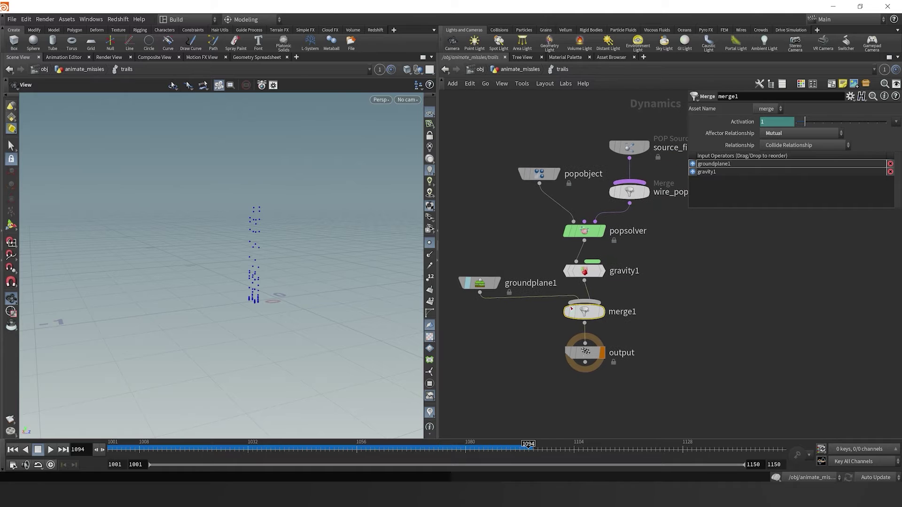
{"action": "left_click", "coordinate": [629, 147]}
Open groundplane1's Physical properties with Bounce and Bounce Forward at 0 and Friction 1.
{"action": "middle_click_drag", "start_coordinate": [590, 313], "coordinate": [568, 345]}
{"action": "left_click", "coordinate": [566, 345]}
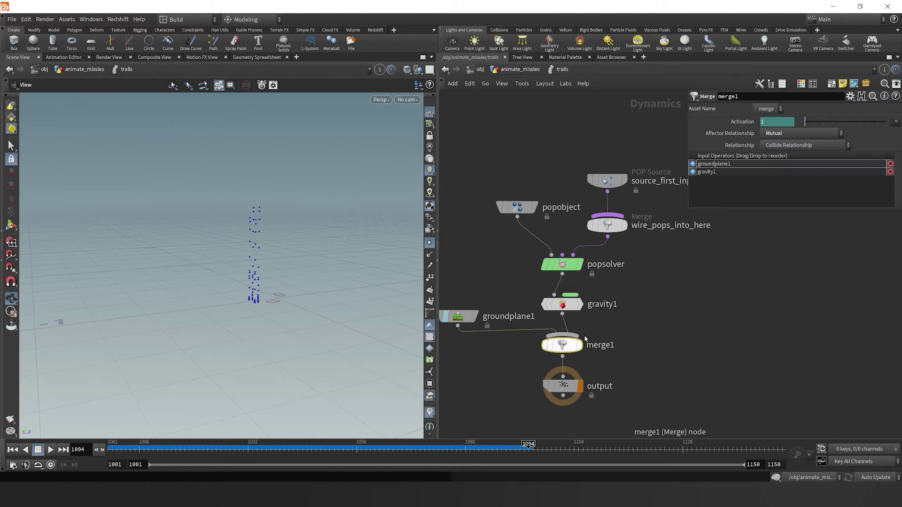
{"action": "left_click", "coordinate": [458, 316]}
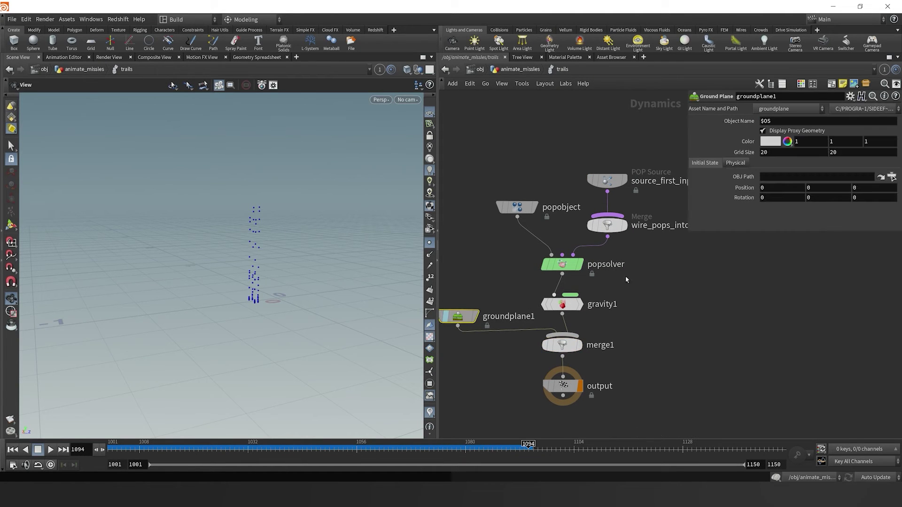
{"action": "left_click", "coordinate": [735, 163]}
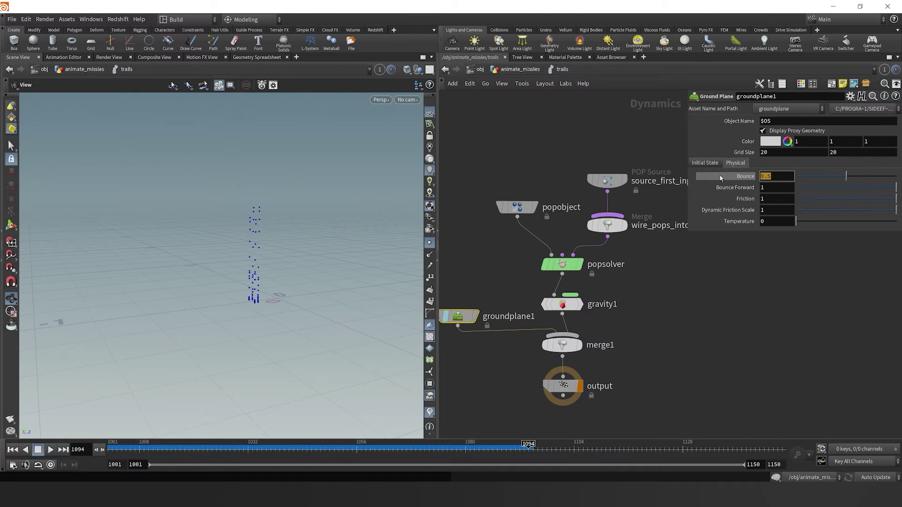
{"action": "mouse_move", "coordinate": [721, 178]}
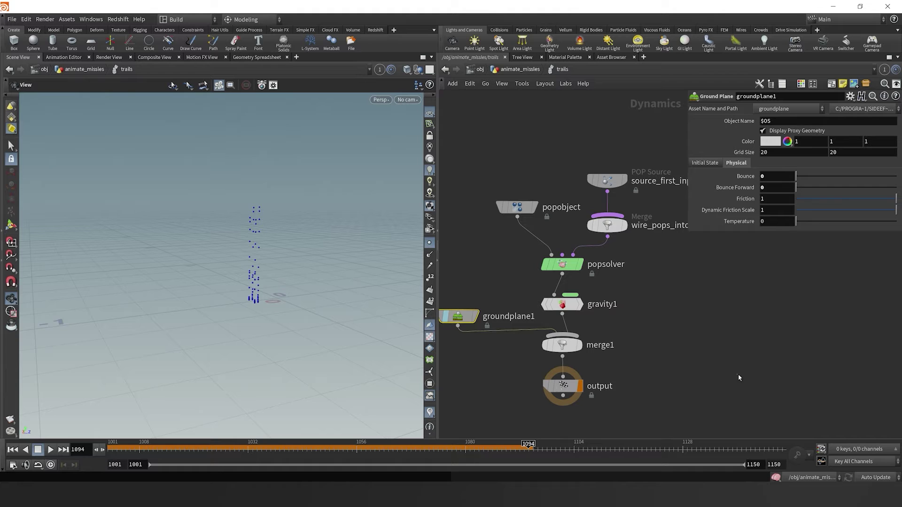
Type $SF==1 into source_first_input's Birth Impulse Activation field.
{"action": "left_click", "coordinate": [609, 182]}
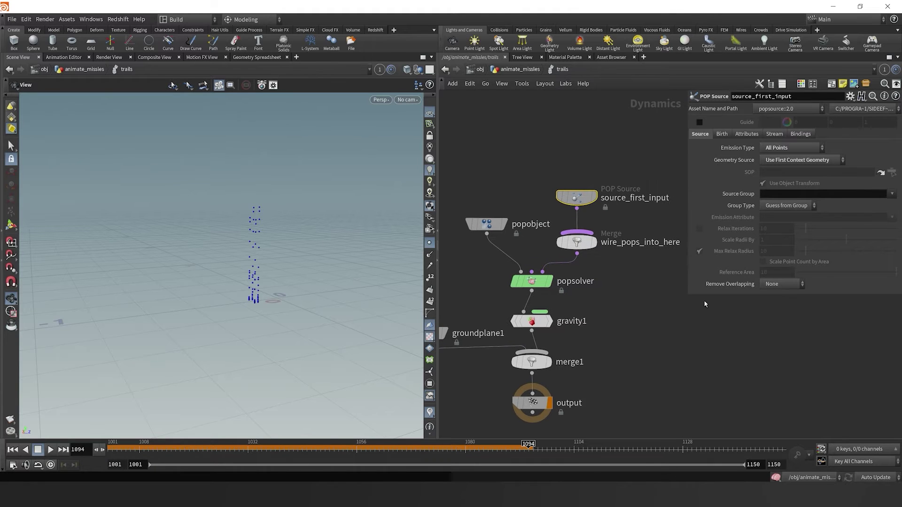
{"action": "left_click", "coordinate": [723, 134]}
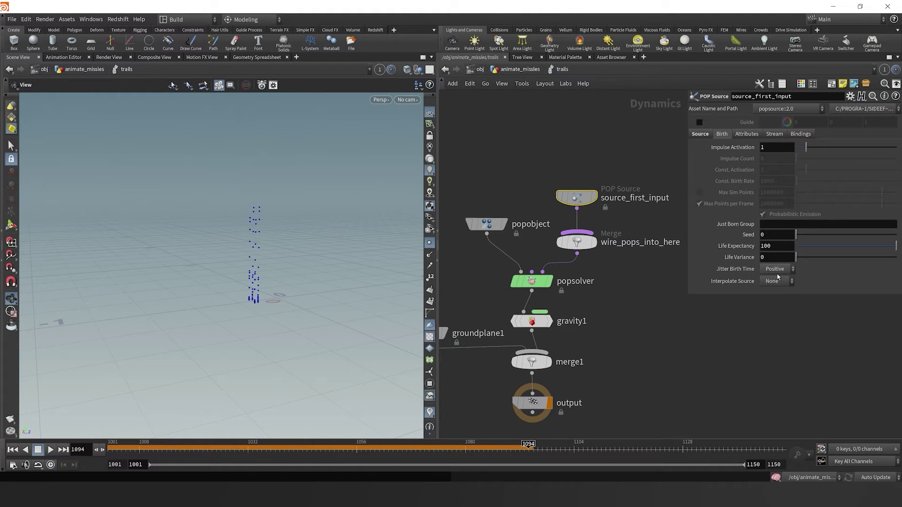
{"action": "left_click", "coordinate": [765, 148]}
{"action": "type", "text": "$SF"}
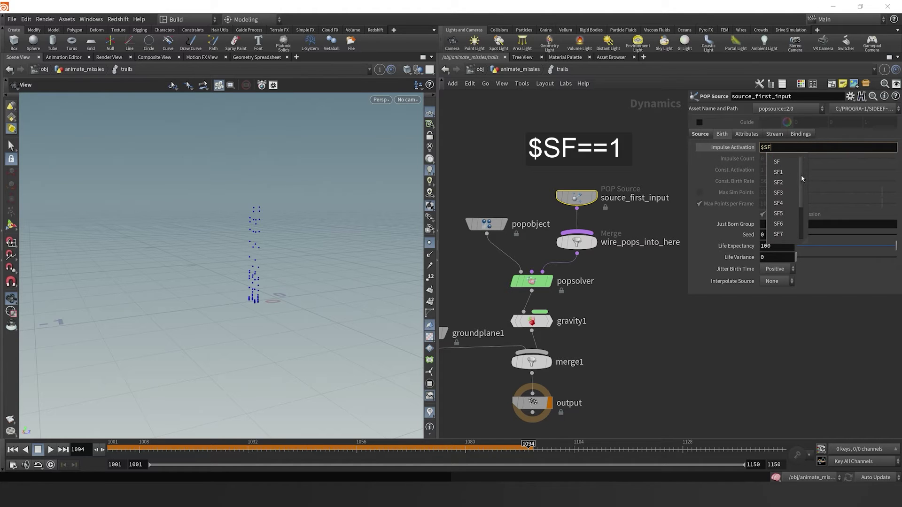
{"action": "type", "text": "=="}
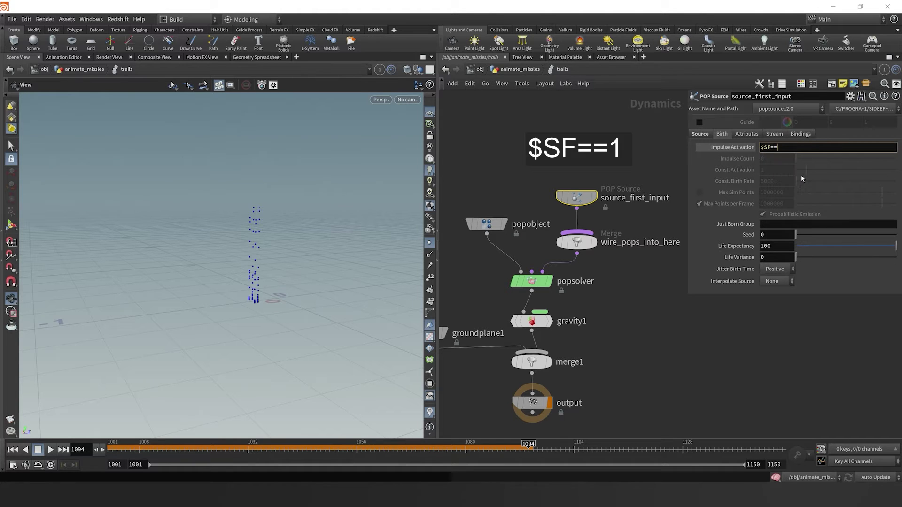
{"action": "type", "text": "1"}
Commit $SF==1, check the early simulation frames, and return to animate_missles.
{"action": "key", "text": "Return"}
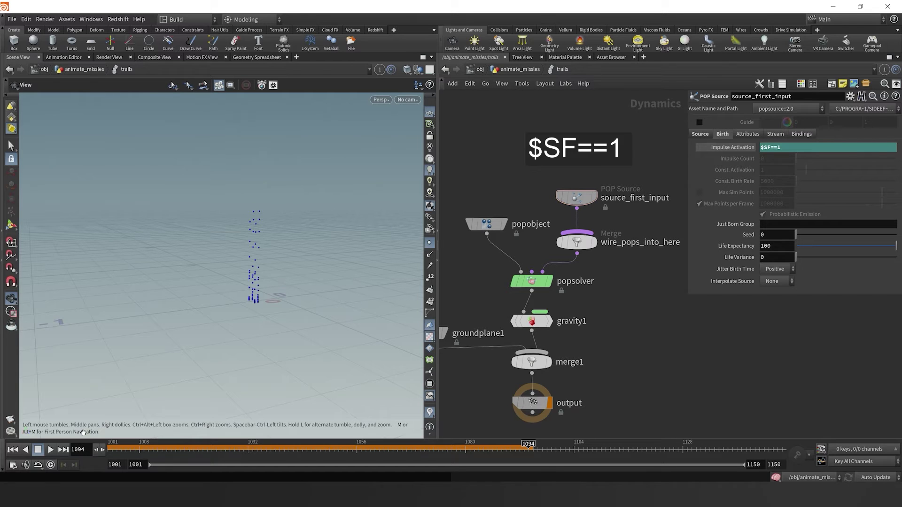
{"action": "left_click", "coordinate": [11, 450]}
{"action": "left_click", "coordinate": [50, 449]}
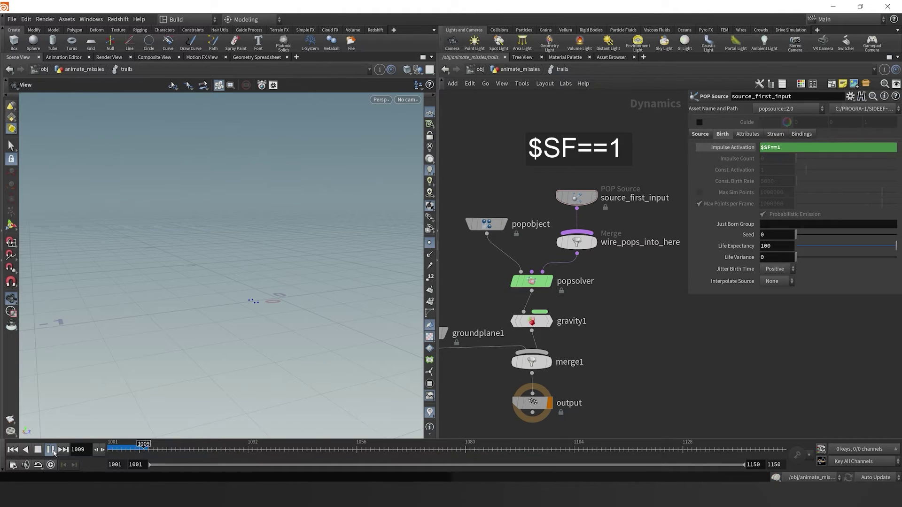
{"action": "left_click", "coordinate": [38, 449]}
{"action": "left_click", "coordinate": [201, 450]}
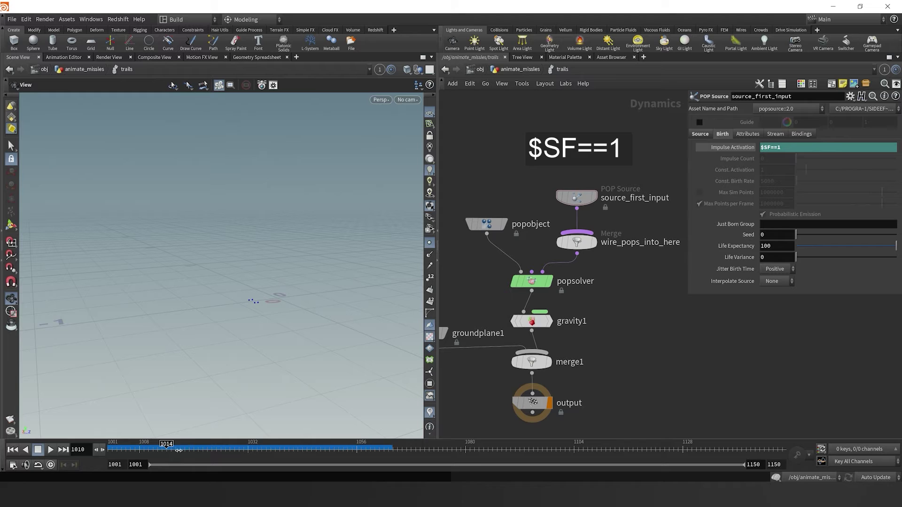
{"action": "left_click_drag", "start_coordinate": [108, 449], "coordinate": [130, 446]}
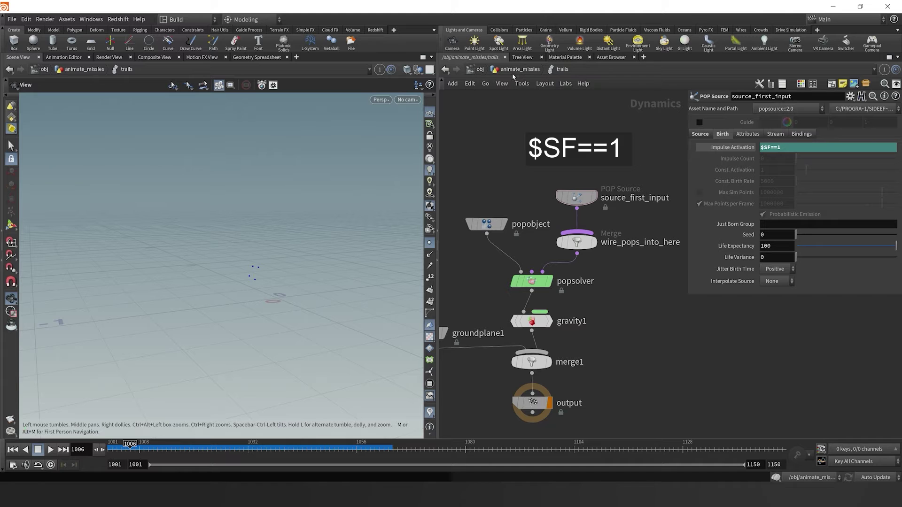
{"action": "left_click_drag", "start_coordinate": [290, 333], "coordinate": [324, 325]}
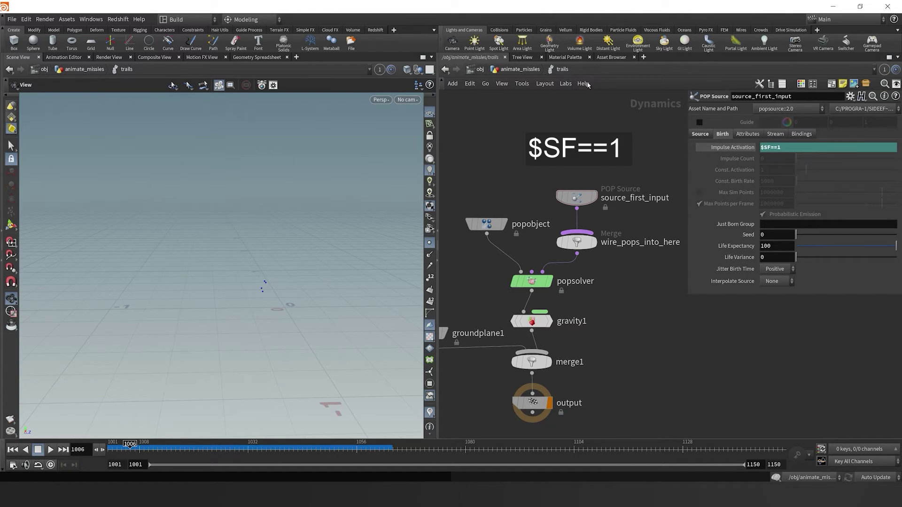
{"action": "left_click", "coordinate": [527, 73]}
{"action": "left_click_drag", "start_coordinate": [270, 300], "coordinate": [285, 304]}
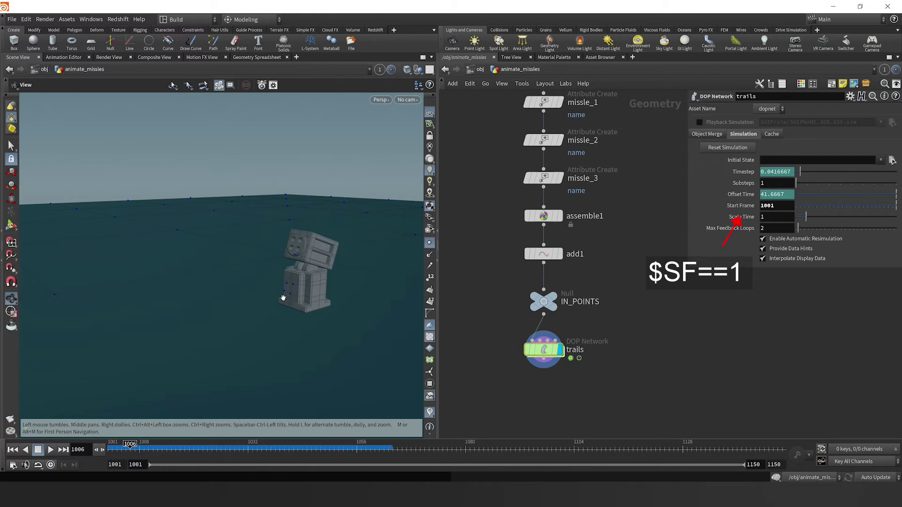
Set trails' Object Merge pattern to *pop* and frame the resulting particle points.
{"action": "key", "text": "h"}
{"action": "mouse_move", "coordinate": [547, 358]}
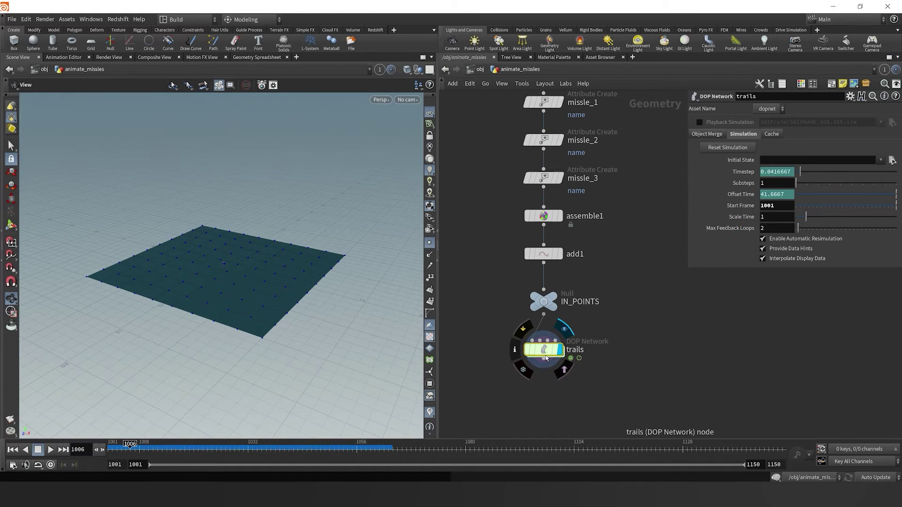
{"action": "left_click", "coordinate": [707, 134]}
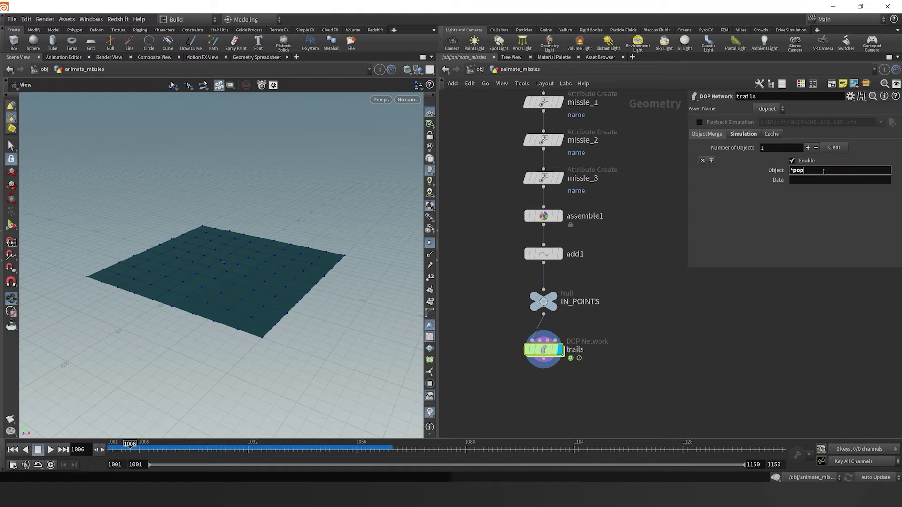
{"action": "key", "text": "Return"}
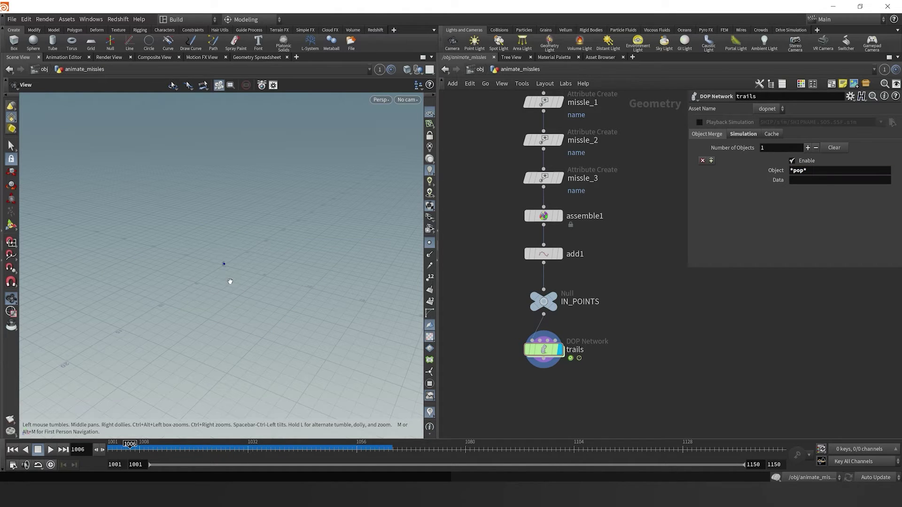
{"action": "key", "text": "g"}
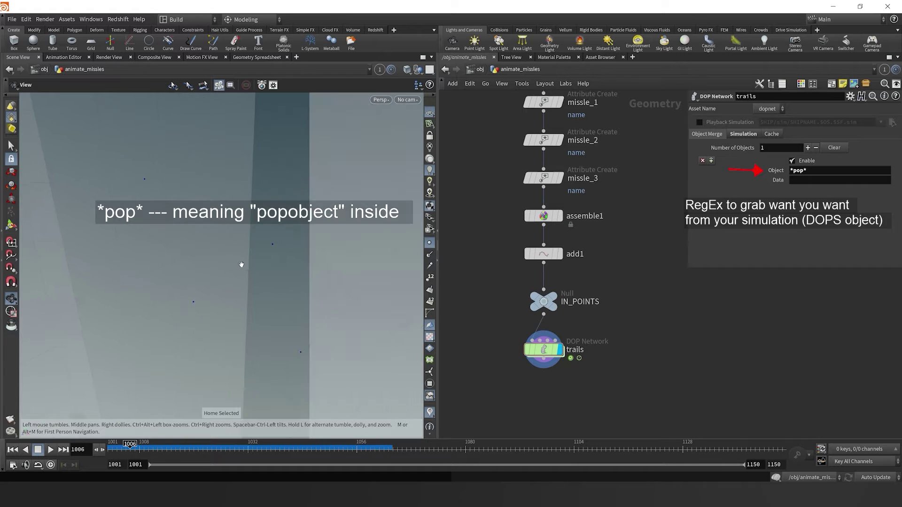
{"action": "scroll", "coordinate": [266, 266], "scroll_direction": "down", "scroll_amount": 10}
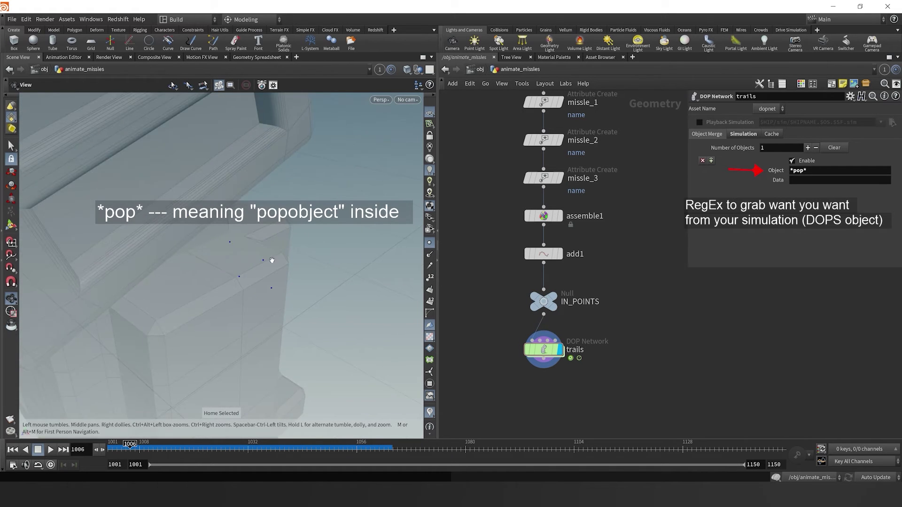
{"action": "scroll", "coordinate": [242, 240], "scroll_direction": "down", "scroll_amount": 5}
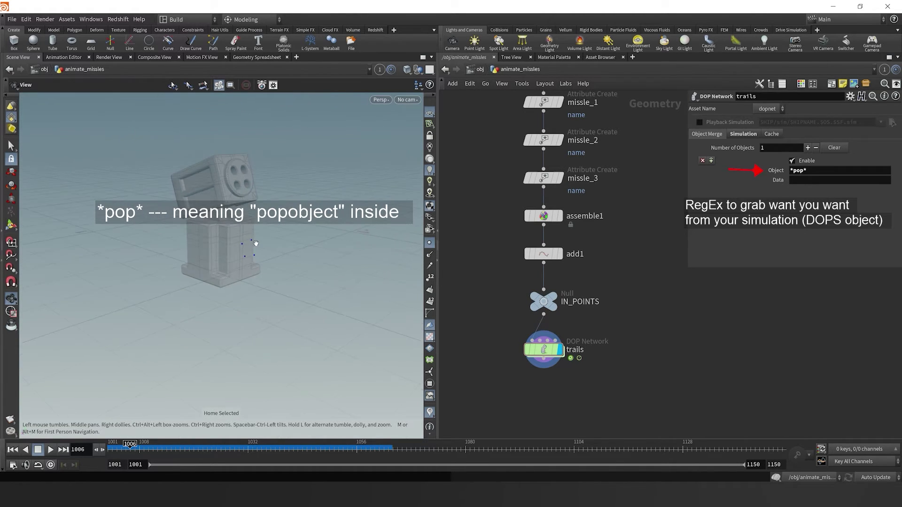
{"action": "left_click_drag", "start_coordinate": [254, 238], "coordinate": [296, 268]}
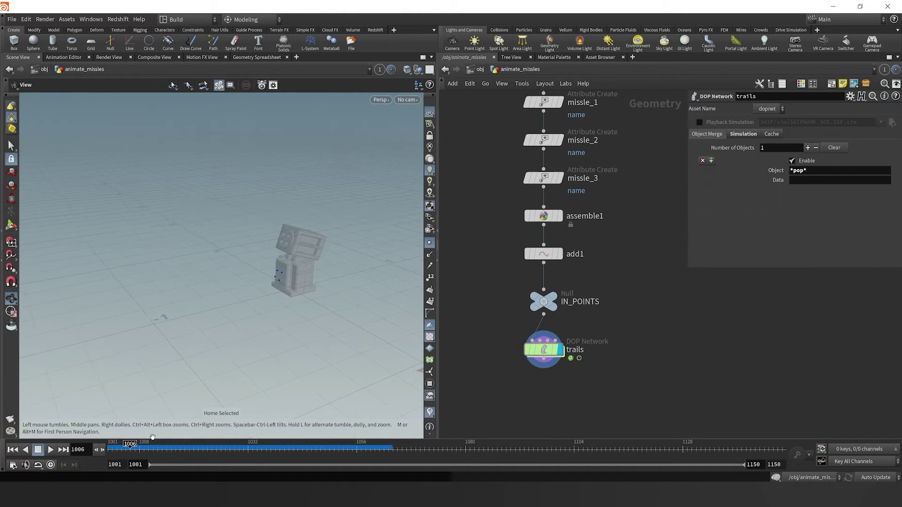
{"action": "left_click_drag", "start_coordinate": [129, 446], "coordinate": [206, 446]}
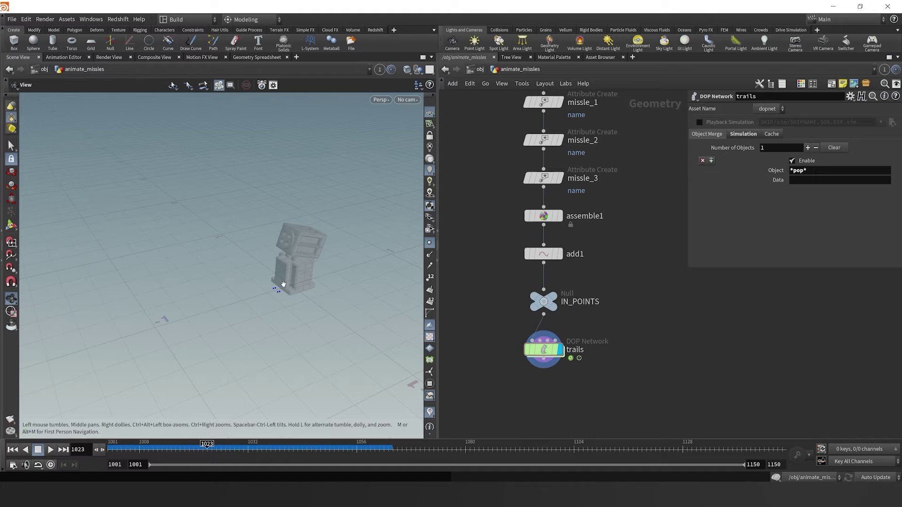
{"action": "left_click_drag", "start_coordinate": [285, 282], "coordinate": [312, 319]}
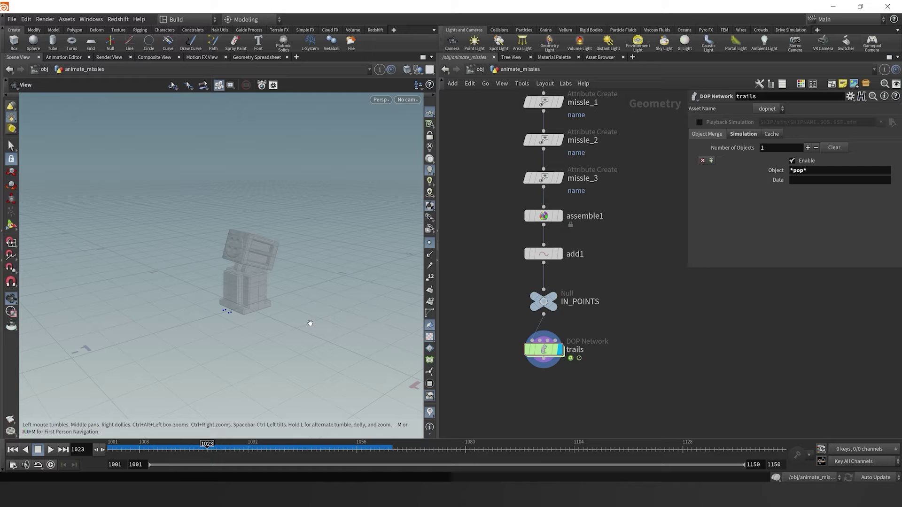
Display missle_3's output, inspect its attributes, and begin adding a Blast node.
{"action": "middle_click_drag", "start_coordinate": [638, 364], "coordinate": [639, 372]}
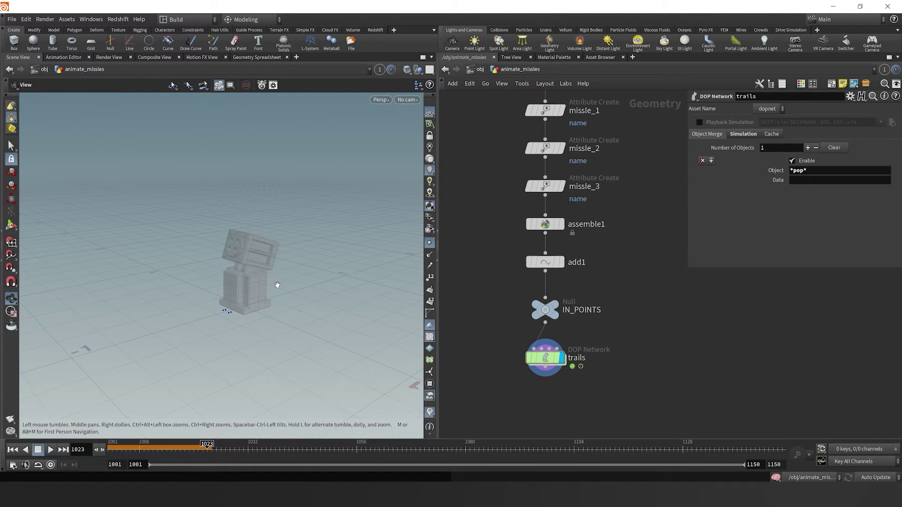
{"action": "middle_click_drag", "start_coordinate": [676, 237], "coordinate": [662, 293]}
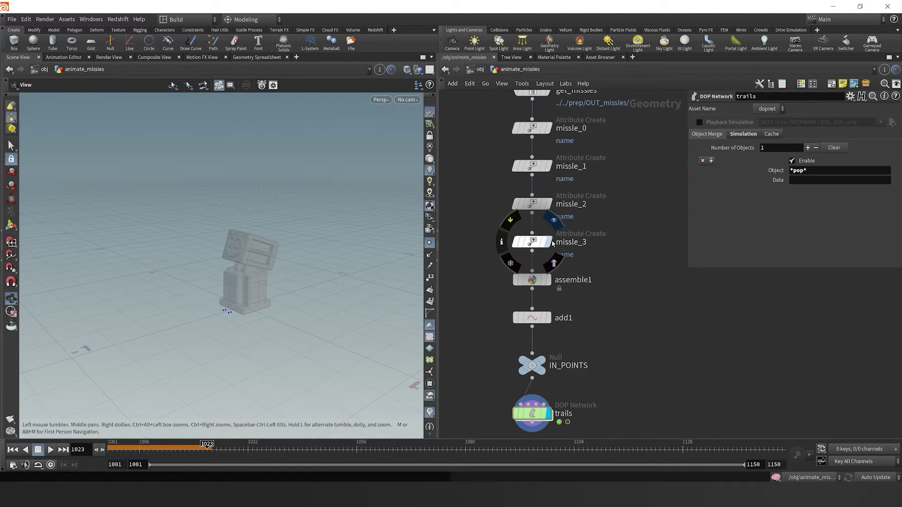
{"action": "left_click", "coordinate": [530, 244]}
{"action": "left_click", "coordinate": [531, 245]}
{"action": "mouse_move", "coordinate": [250, 255]}
{"action": "left_mouse_down"}
{"action": "mouse_move", "coordinate": [255, 247]}
{"action": "mouse_move", "coordinate": [173, 252]}
{"action": "mouse_move", "coordinate": [238, 263]}
{"action": "left_mouse_up"}
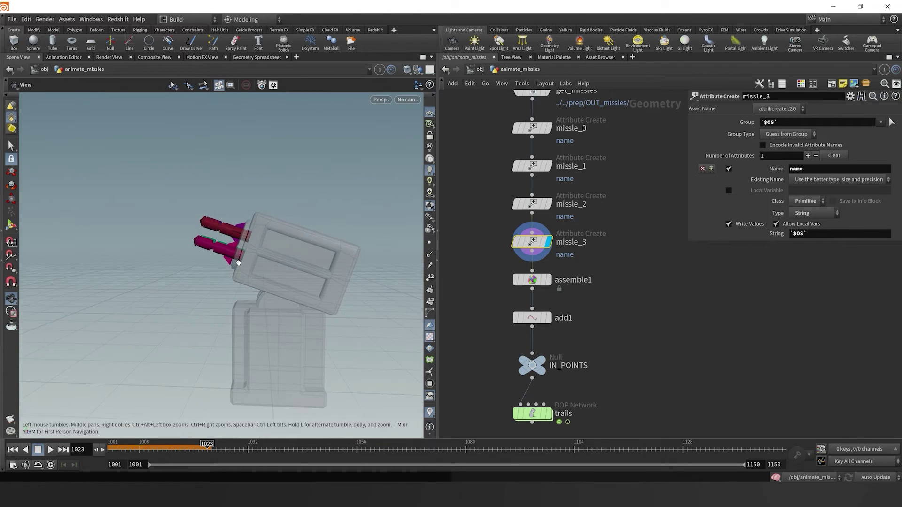
{"action": "key", "text": "Tab"}
Add a Blast node fed by missle_3, display it, and set its Group Type to Points.
{"action": "type", "text": "blast"}
{"action": "key", "text": "Return"}
{"action": "left_click", "coordinate": [632, 264]}
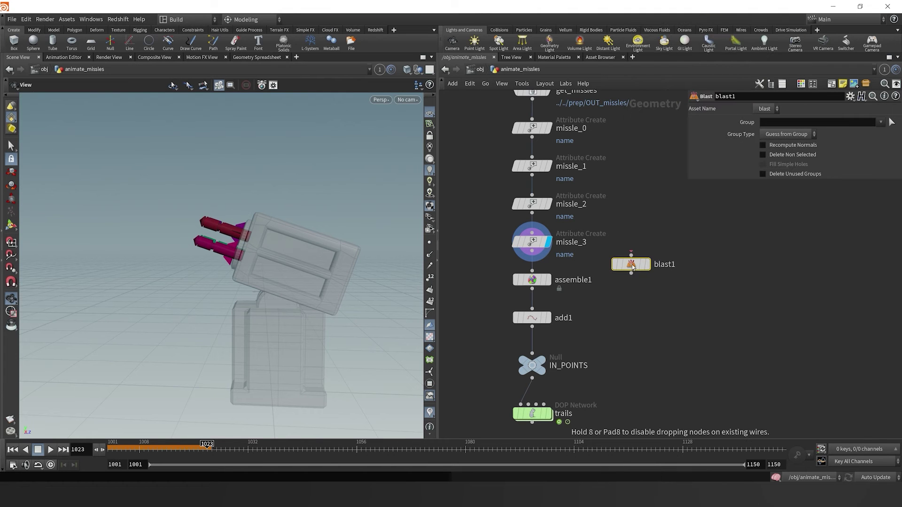
{"action": "left_click_drag", "start_coordinate": [631, 254], "coordinate": [532, 269]}
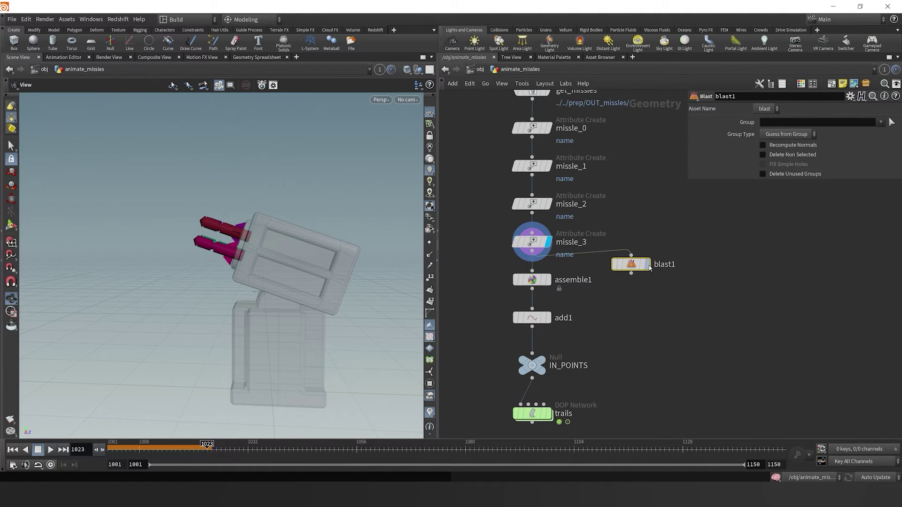
{"action": "left_click", "coordinate": [648, 265]}
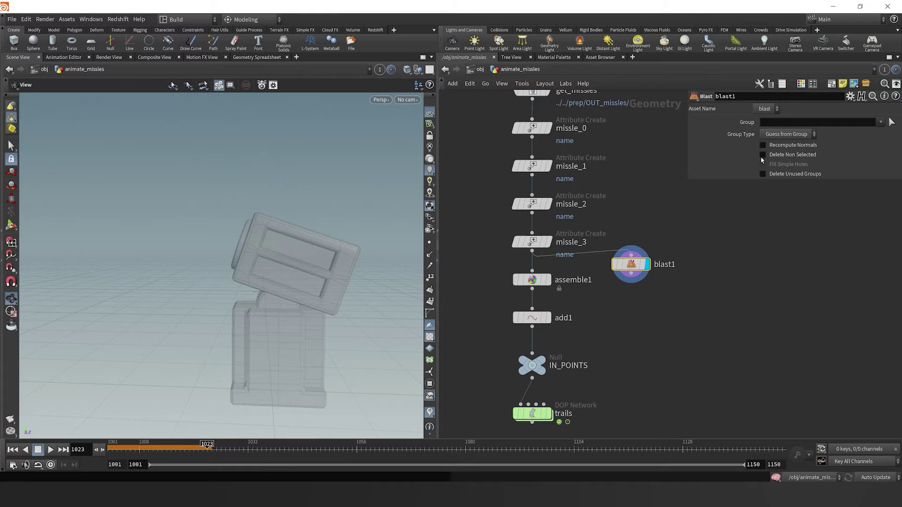
{"action": "left_click", "coordinate": [788, 134]}
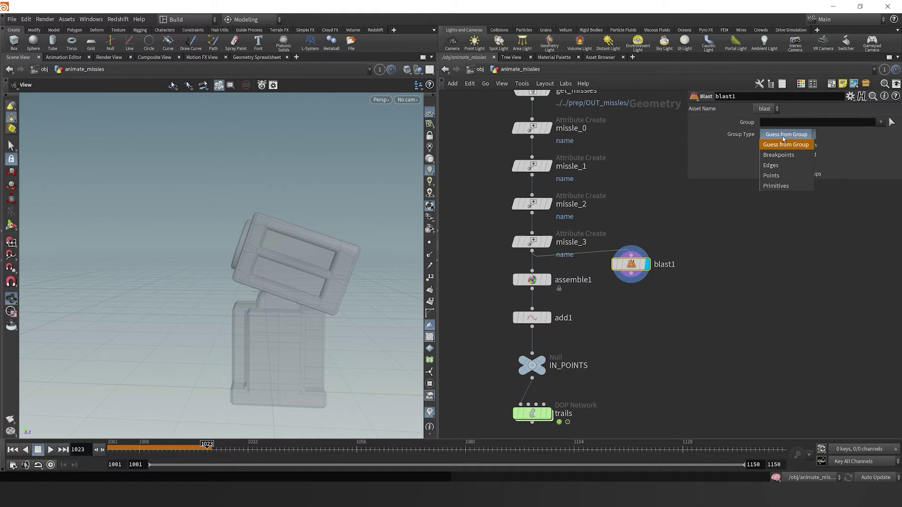
{"action": "left_click", "coordinate": [781, 172]}
Pick missile points 1070 and 1143 in the viewport as blast1's point group.
{"action": "left_click", "coordinate": [891, 123]}
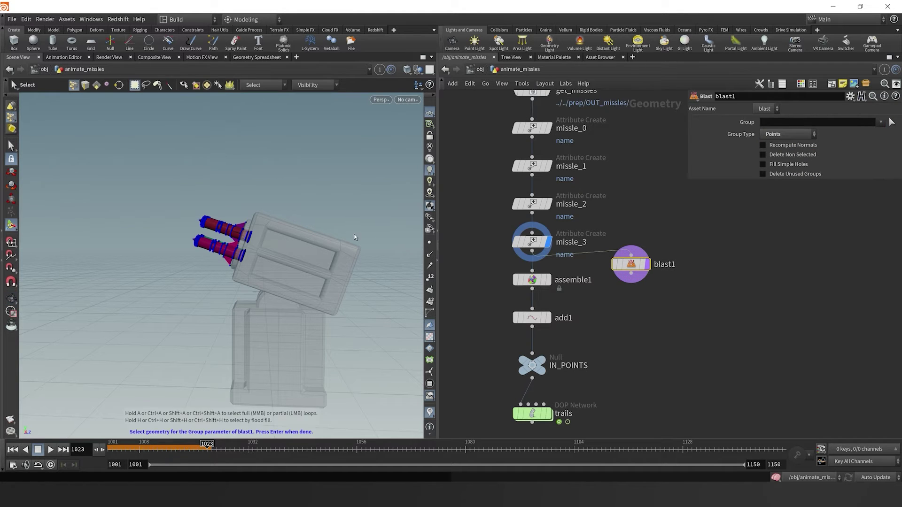
{"action": "left_click_drag", "start_coordinate": [355, 238], "coordinate": [167, 238]}
{"action": "scroll", "coordinate": [188, 249], "scroll_direction": "up", "scroll_amount": 10}
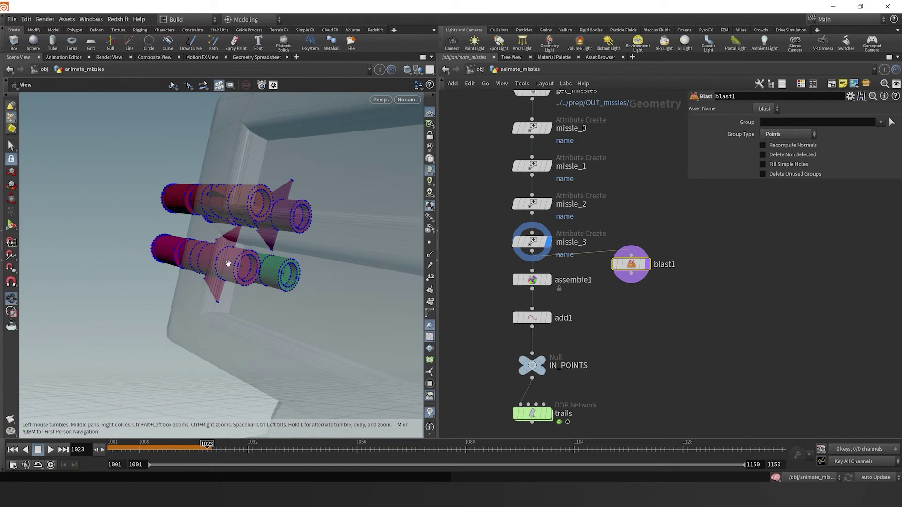
{"action": "mouse_move", "coordinate": [259, 271]}
{"action": "left_mouse_down"}
{"action": "mouse_move", "coordinate": [129, 201]}
{"action": "mouse_move", "coordinate": [266, 267]}
{"action": "left_mouse_up"}
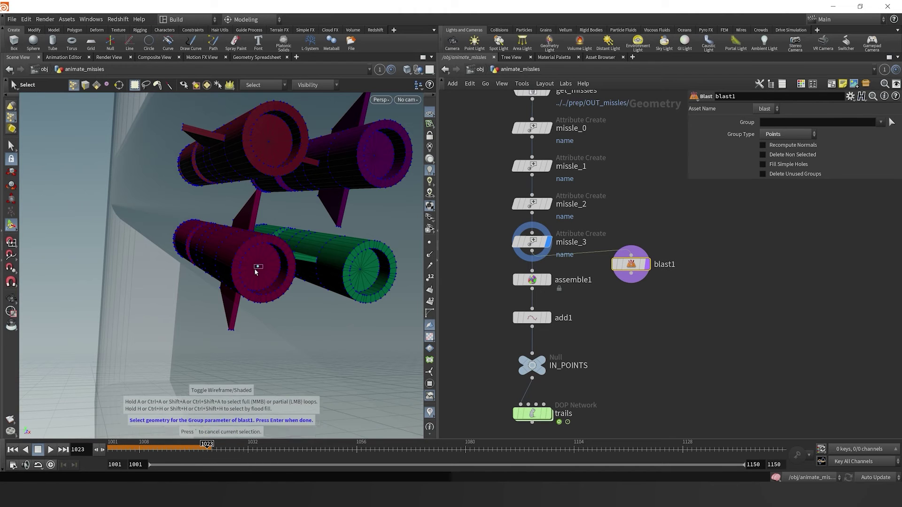
{"action": "mouse_move", "coordinate": [257, 263]}
{"action": "left_mouse_down"}
{"action": "mouse_move", "coordinate": [221, 242]}
{"action": "mouse_move", "coordinate": [221, 262]}
{"action": "mouse_move", "coordinate": [236, 255]}
{"action": "mouse_move", "coordinate": [125, 256]}
{"action": "left_mouse_up"}
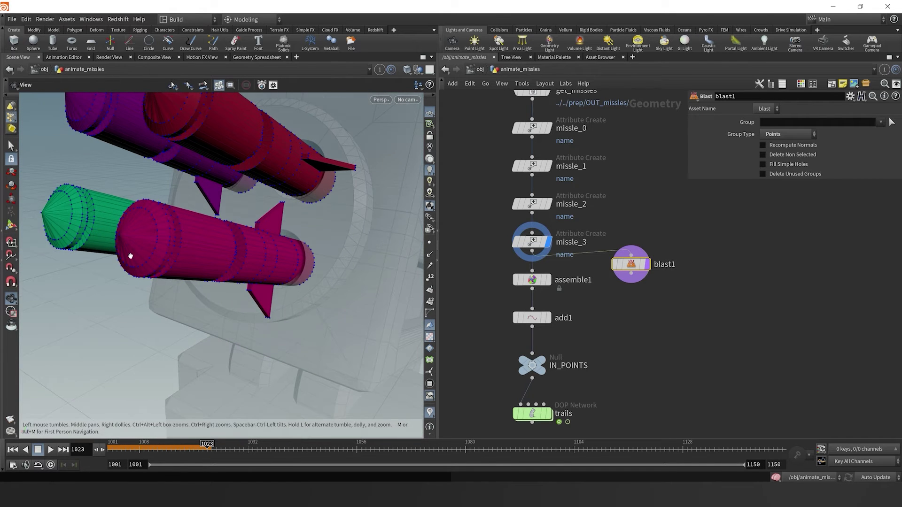
{"action": "key", "text": "Return"}
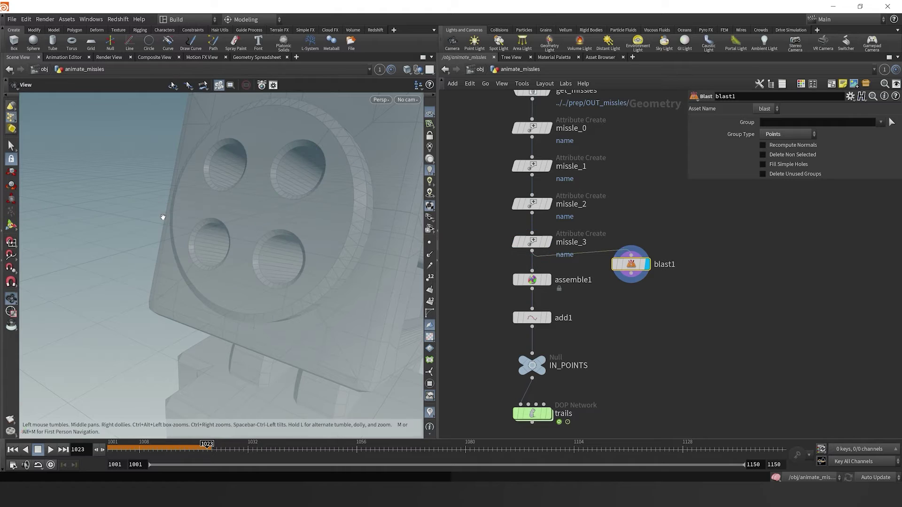
{"action": "key", "text": "Return"}
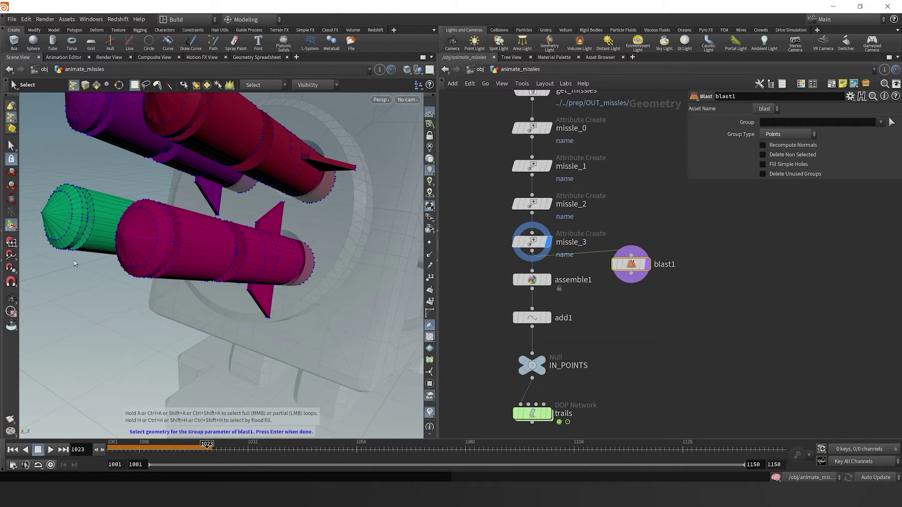
{"action": "left_click_drag", "start_coordinate": [142, 228], "coordinate": [119, 242]}
{"action": "left_click_drag", "start_coordinate": [359, 256], "coordinate": [238, 226], "text": "alt"}
{"action": "key", "text": "Escape"}
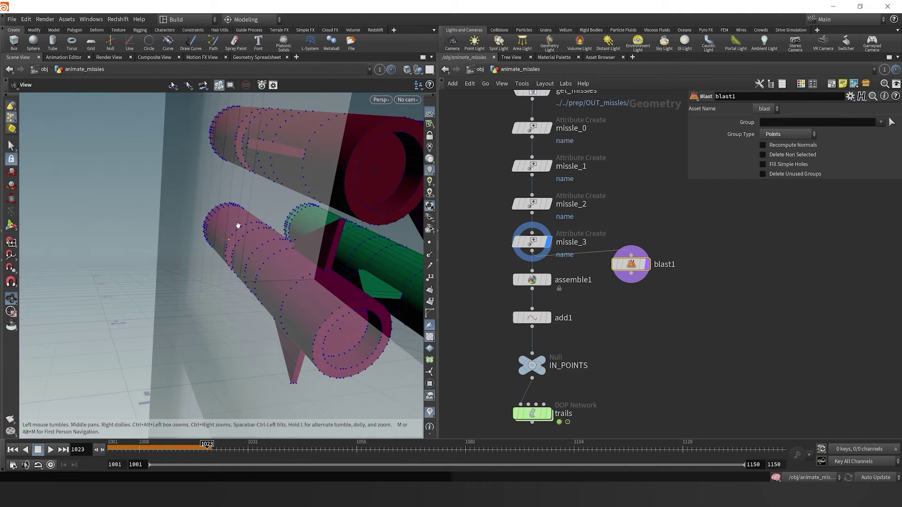
{"action": "left_click_drag", "start_coordinate": [296, 272], "coordinate": [312, 311]}
{"action": "key", "text": "Return"}
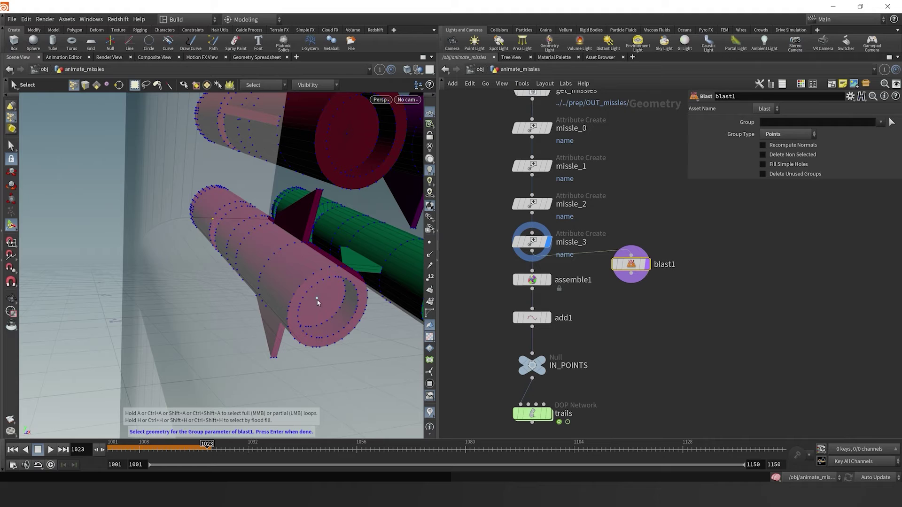
{"action": "left_click_drag", "start_coordinate": [271, 280], "coordinate": [221, 256], "text": "alt"}
{"action": "scroll", "coordinate": [171, 231], "scroll_direction": "down", "scroll_amount": 3}
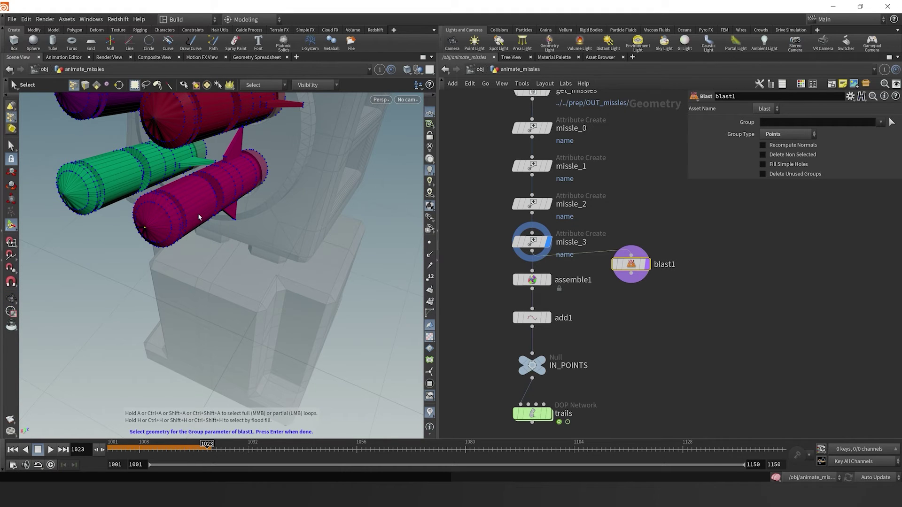
{"action": "key", "text": "Return"}
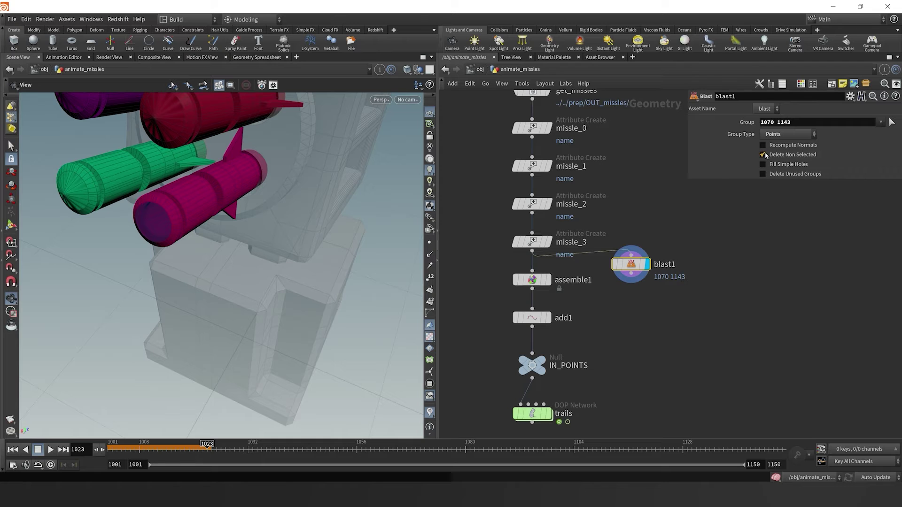
Move assemble1, add1, IN_POINTS and trails lower in the network to make room.
{"action": "mouse_move", "coordinate": [250, 251]}
{"action": "left_mouse_down"}
{"action": "mouse_move", "coordinate": [181, 202]}
{"action": "mouse_move", "coordinate": [252, 242]}
{"action": "left_mouse_up"}
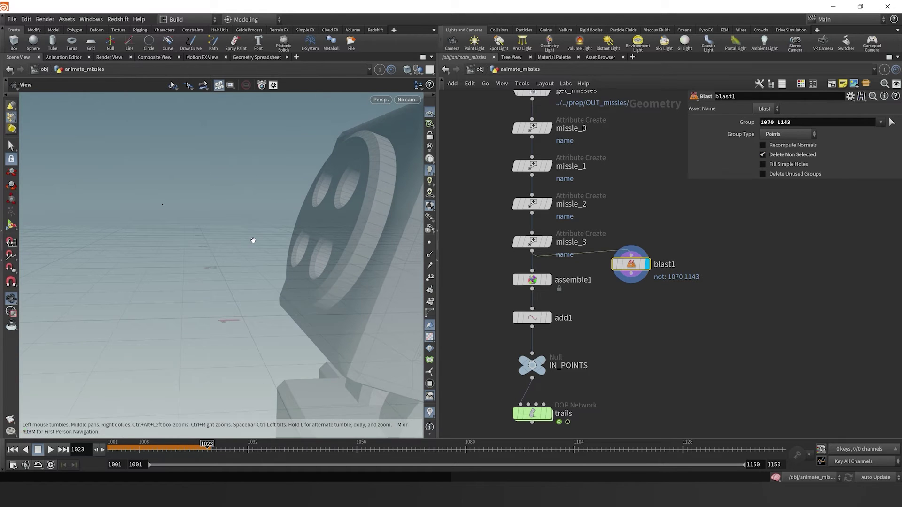
{"action": "left_click_drag", "start_coordinate": [297, 326], "coordinate": [151, 178]}
{"action": "left_click_drag", "start_coordinate": [221, 234], "coordinate": [262, 242]}
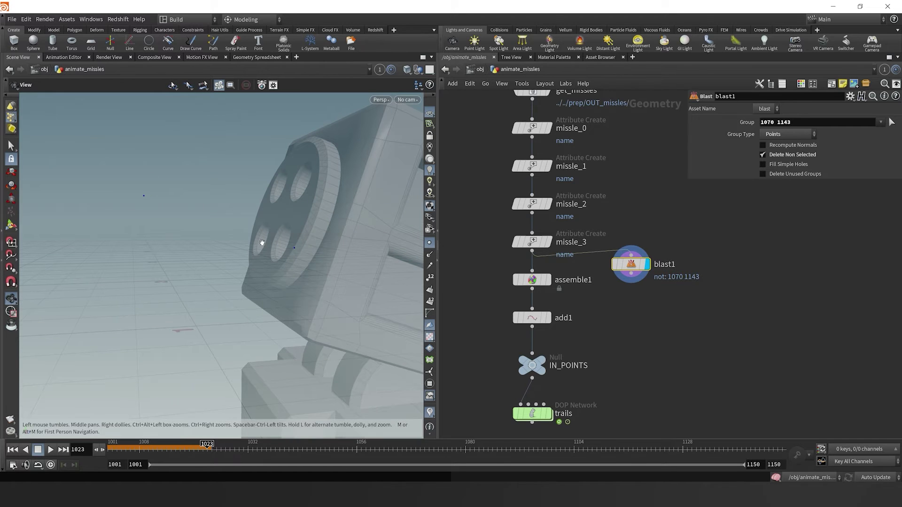
{"action": "scroll", "coordinate": [642, 303], "scroll_direction": "down", "scroll_amount": 3}
{"action": "left_click_drag", "start_coordinate": [578, 395], "coordinate": [513, 242]}
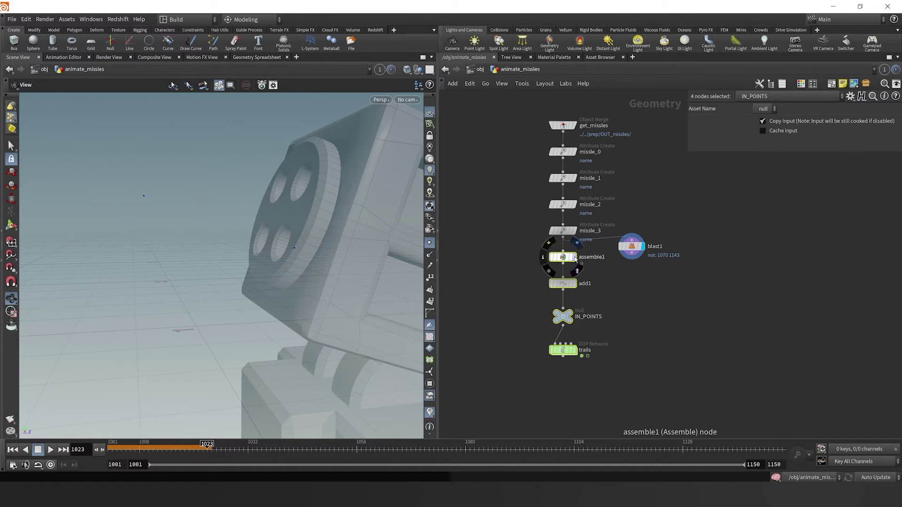
{"action": "left_click_drag", "start_coordinate": [562, 257], "coordinate": [562, 288]}
{"action": "scroll", "coordinate": [593, 274], "scroll_direction": "up", "scroll_amount": 4}
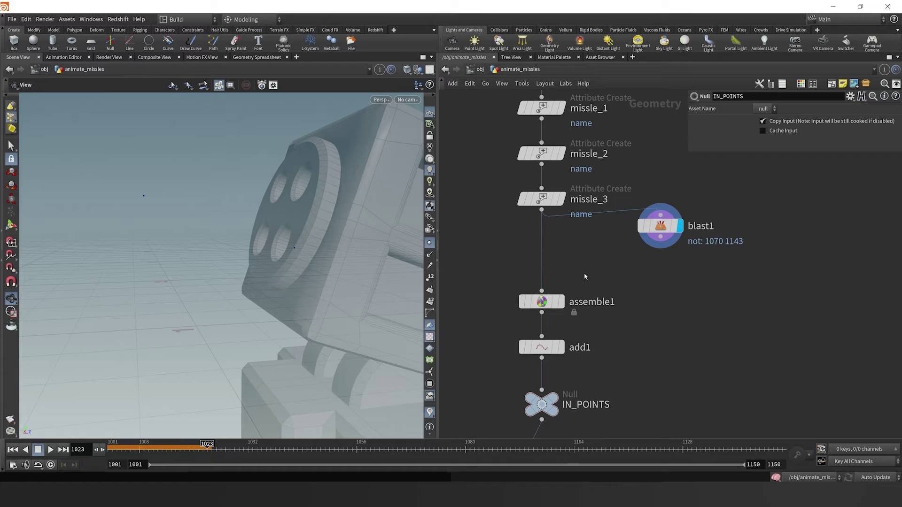
Insert a primitive Attribute Wrangle between missle_3 and assemble1 and rename it setup_direction.
{"action": "key", "text": "Tab"}
{"action": "type", "text": "point w"}
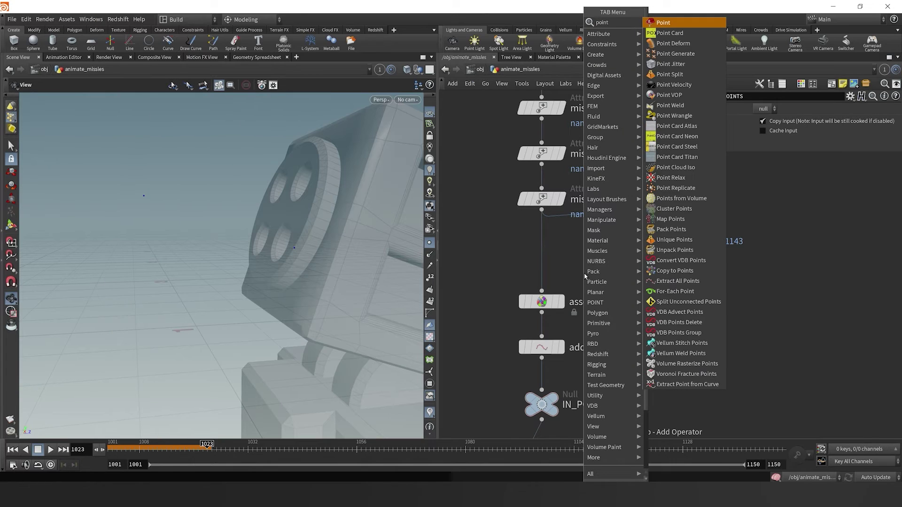
{"action": "key", "text": "BackSpace"}
{"action": "key", "text": "BackSpace"}
{"action": "key", "text": "BackSpace"}
{"action": "key", "text": "BackSpace"}
{"action": "key", "text": "BackSpace"}
{"action": "key", "text": "BackSpace"}
{"action": "key", "text": "BackSpace"}
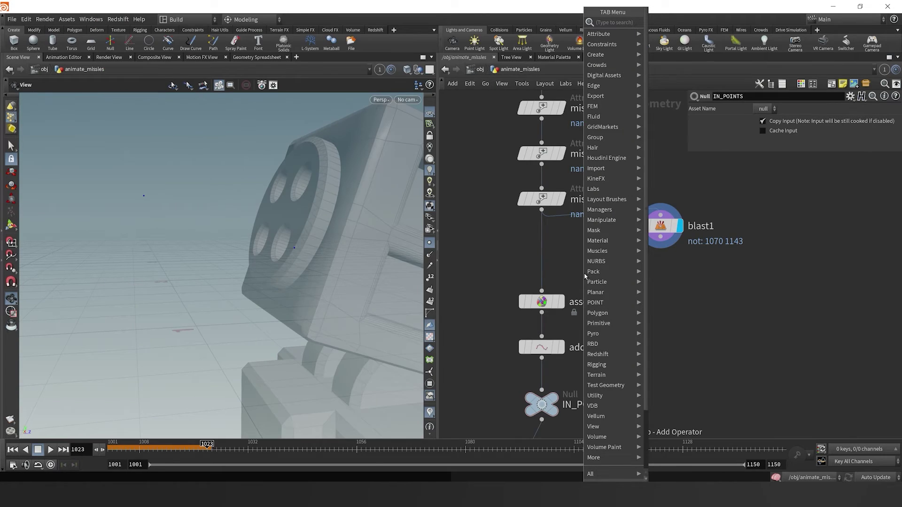
{"action": "type", "text": "pri w"}
{"action": "key", "text": "Return"}
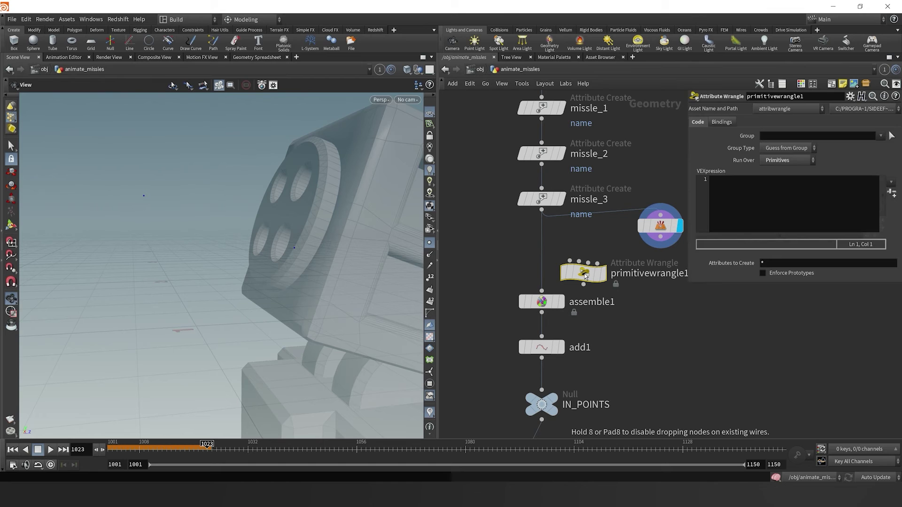
{"action": "left_click", "coordinate": [543, 265]}
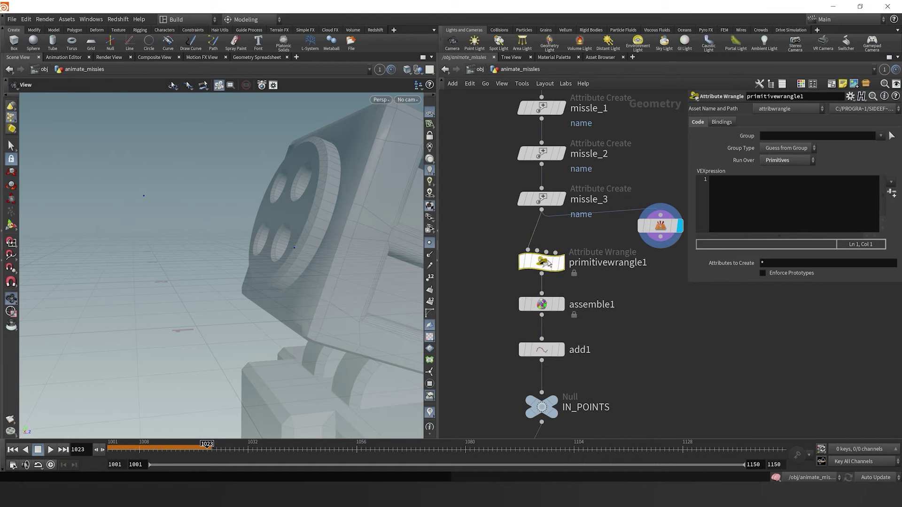
{"action": "double_click", "coordinate": [608, 266]}
{"action": "type", "text": "s"}
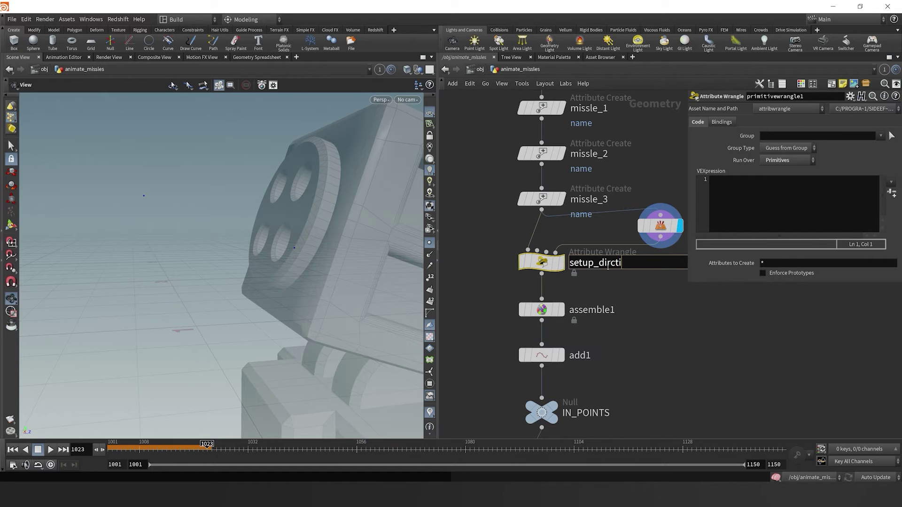
{"action": "type", "text": "etup_direction"}
{"action": "key", "text": "Return"}
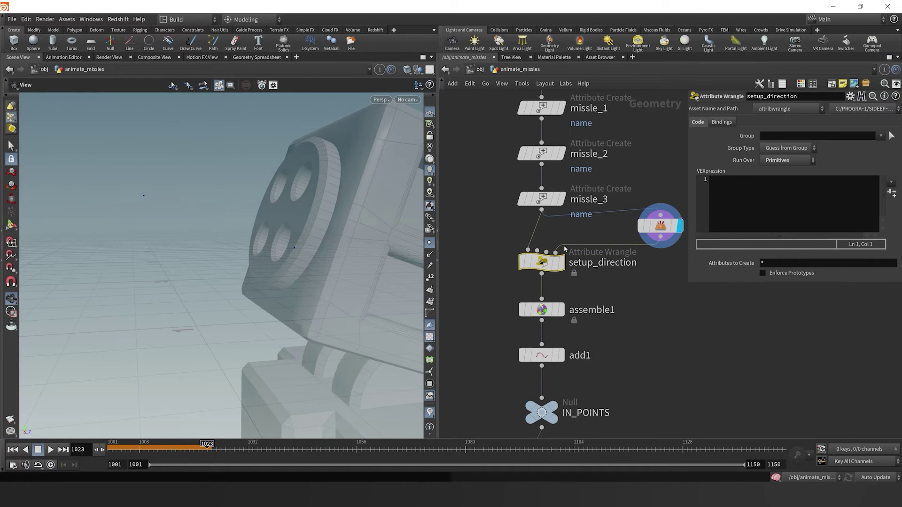
{"action": "key", "text": "r"}
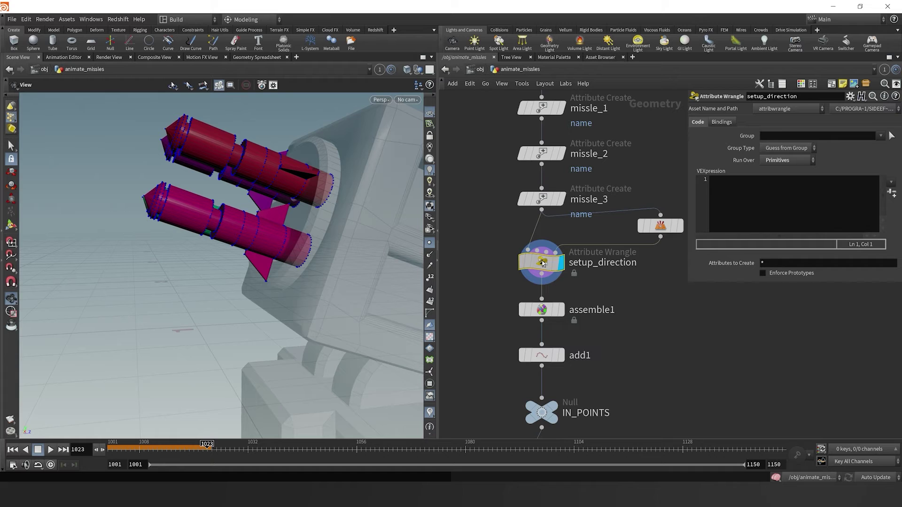
{"action": "left_click", "coordinate": [668, 229]}
{"action": "key", "text": "r"}
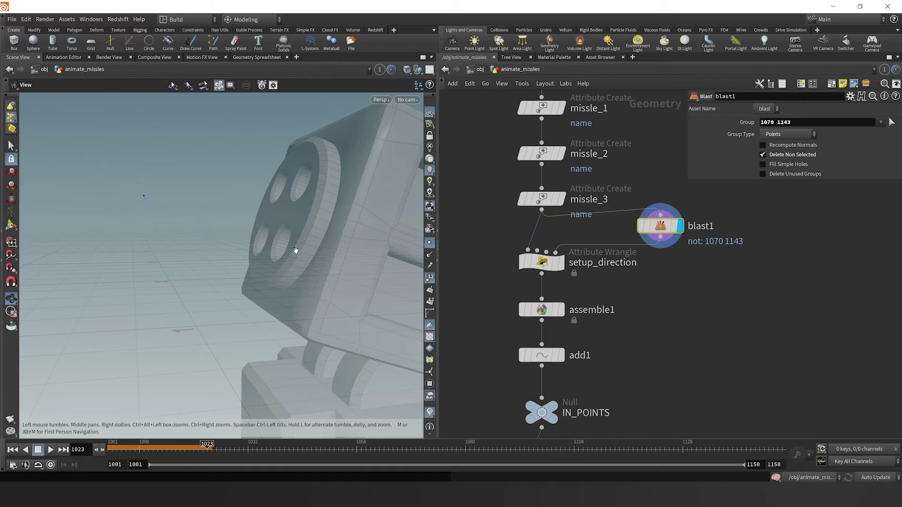
In setup_direction's VEX, write vector posA = point(3,"P",0);.
{"action": "left_click", "coordinate": [554, 271]}
{"action": "left_click", "coordinate": [780, 189]}
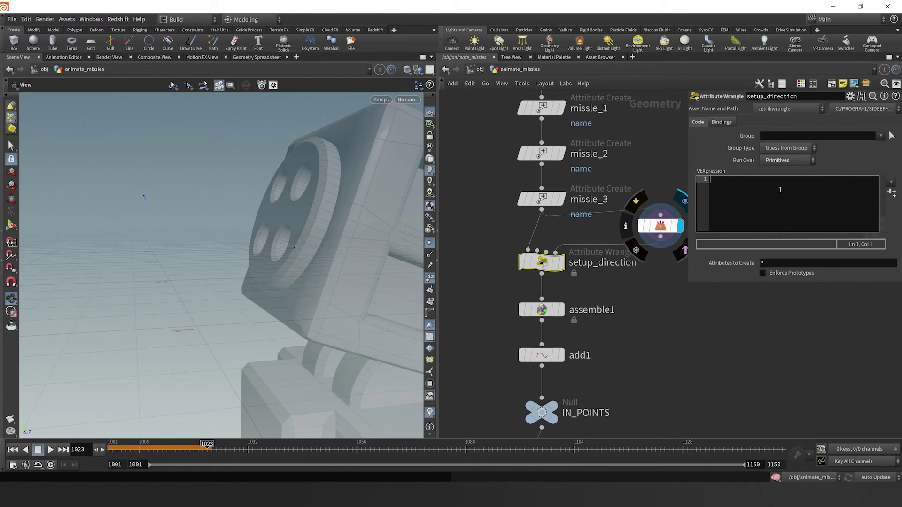
{"action": "type", "text": "vector "}
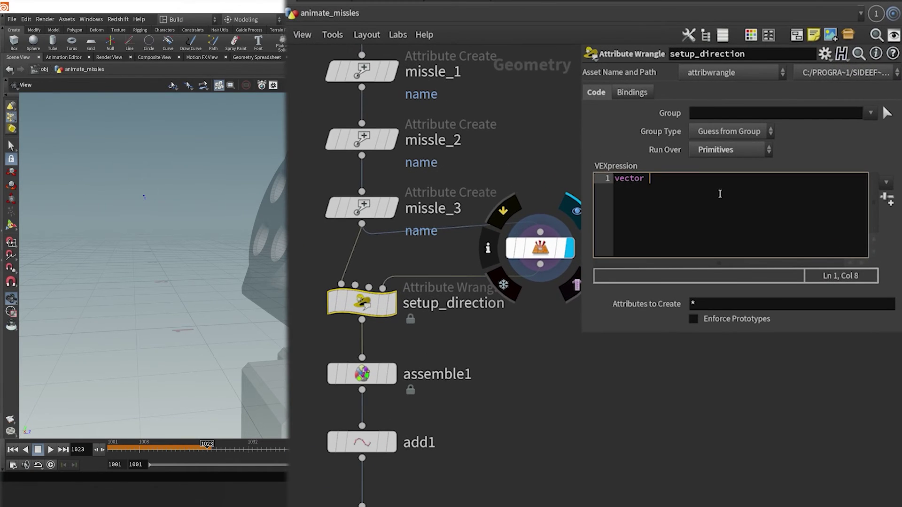
{"action": "type", "text": "posA = p"}
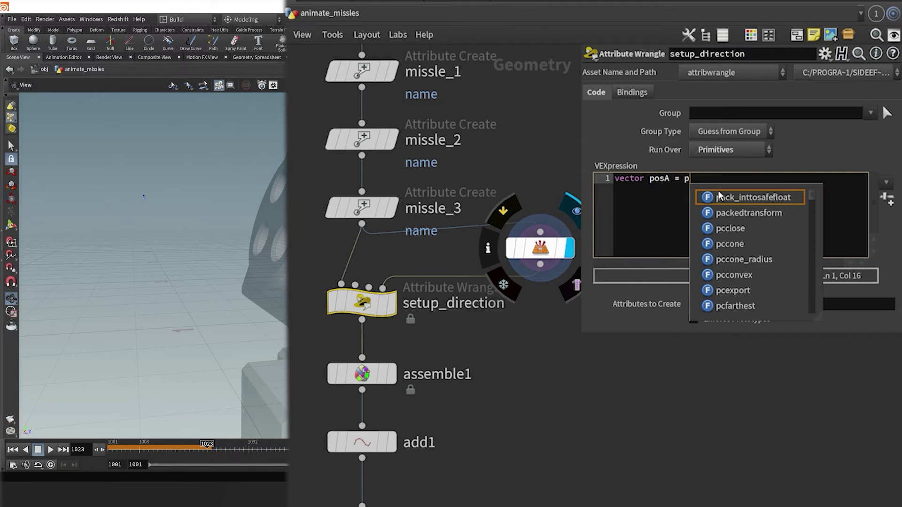
{"action": "type", "text": "oint("}
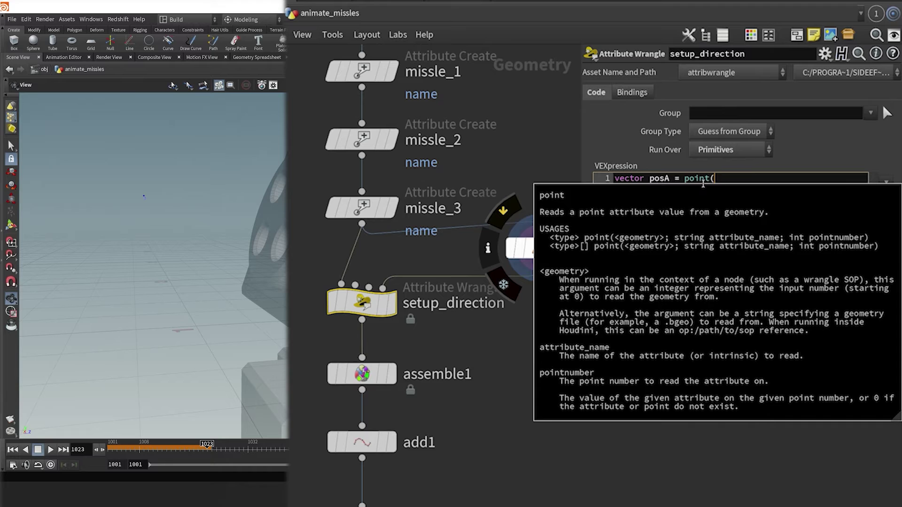
{"action": "type", "text": "3,\"P"}
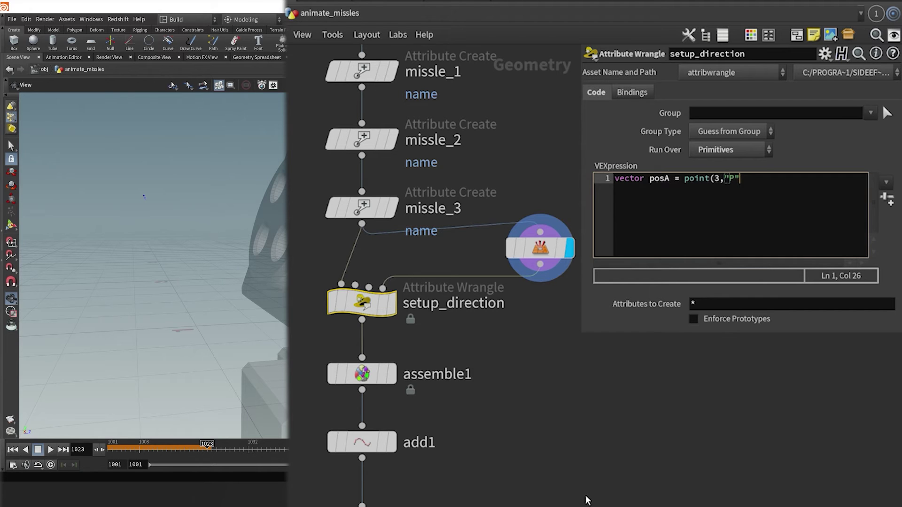
{"action": "middle_click", "coordinate": [258, 213]}
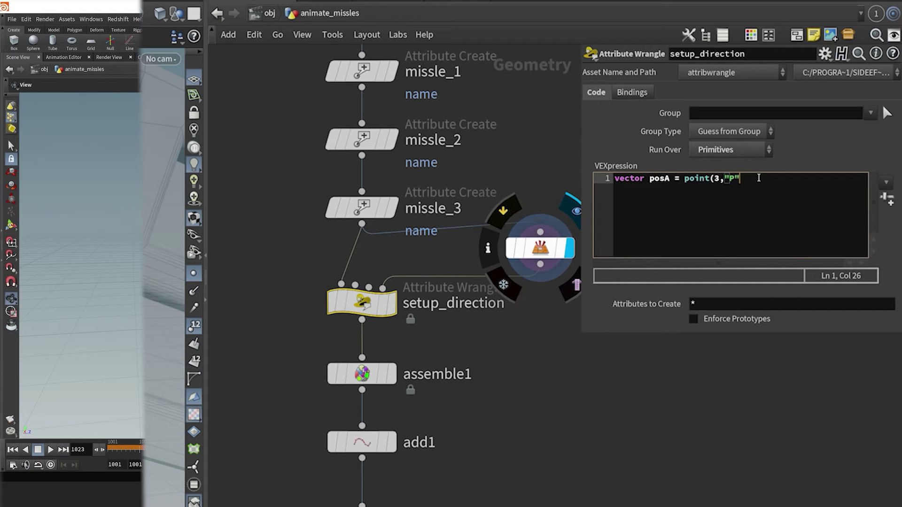
{"action": "type", "text": ",0)"}
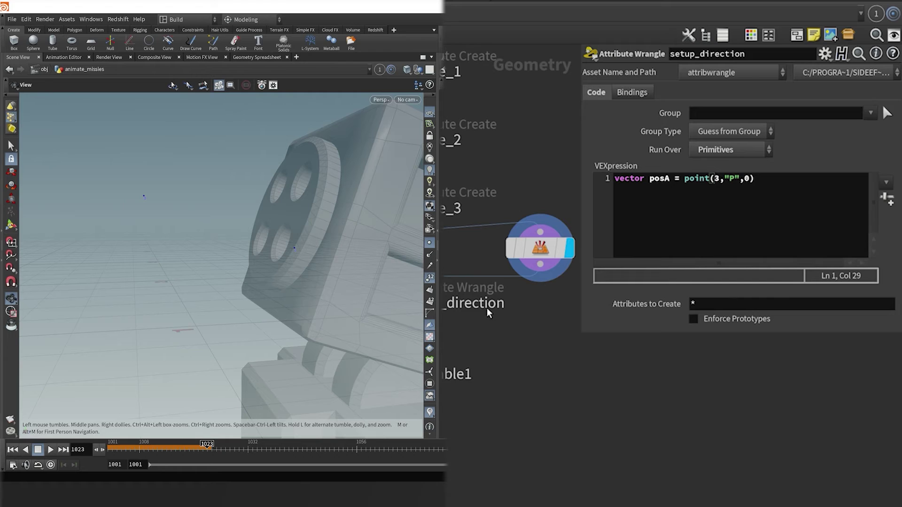
{"action": "type", "text": ";"}
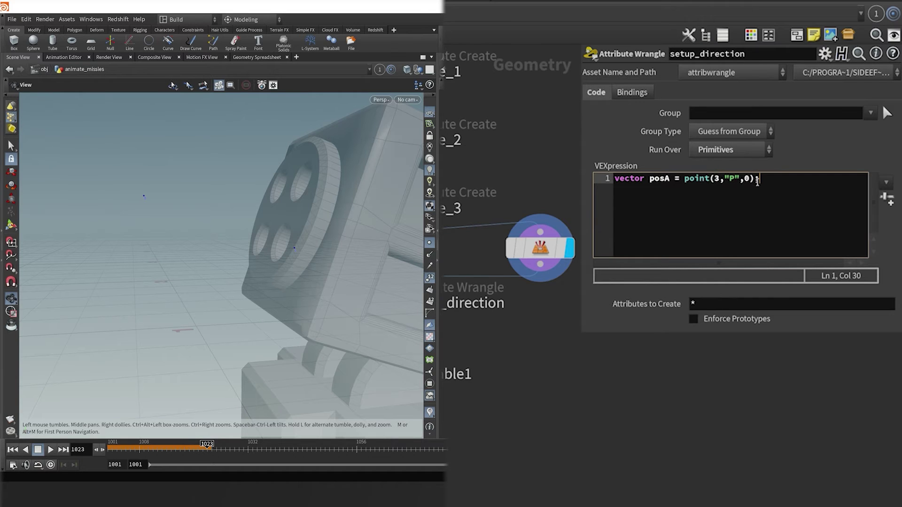
Duplicate that line as posB, reading point 1 instead of point 0.
{"action": "left_click_drag", "start_coordinate": [797, 190], "coordinate": [540, 202]}
{"action": "left_click", "coordinate": [789, 187]}
{"action": "key", "text": "Return"}
{"action": "type", "text": "vector posA = point(3,\"P\",0);"}
{"action": "key", "text": "Left"}
{"action": "key", "text": "Left"}
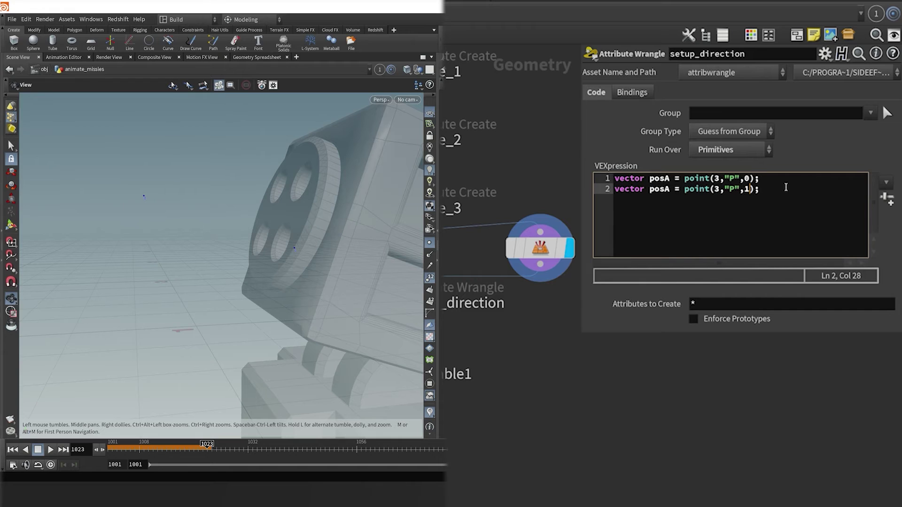
{"action": "left_click", "coordinate": [672, 189]}
{"action": "key", "text": "BackSpace"}
{"action": "type", "text": "B"}
Add the line v@v = normalize(posA - posB);.
{"action": "left_click", "coordinate": [788, 196]}
{"action": "key", "text": "Return"}
{"action": "key", "text": "Return"}
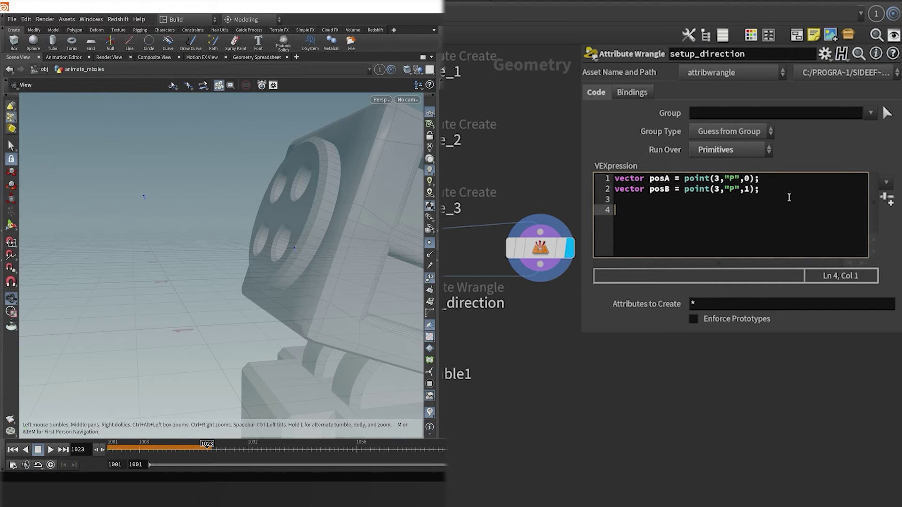
{"action": "type", "text": "normali"}
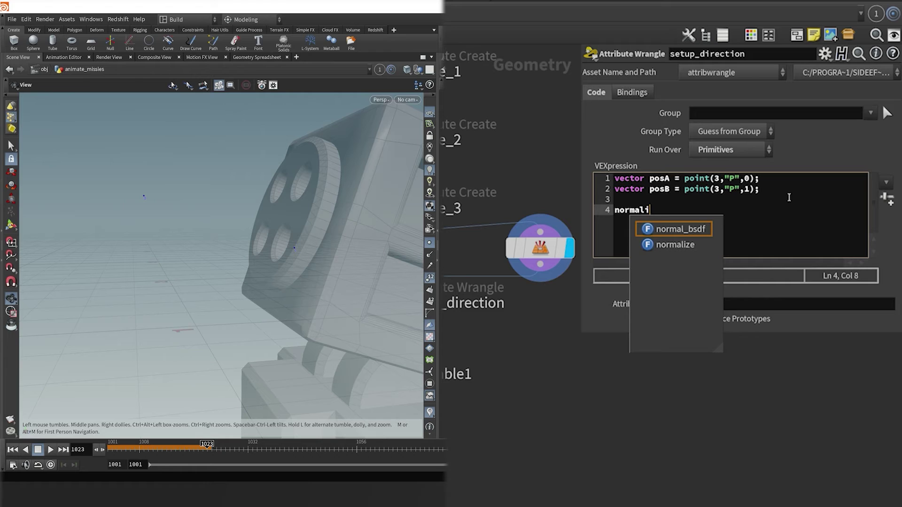
{"action": "type", "text": "ze(po"}
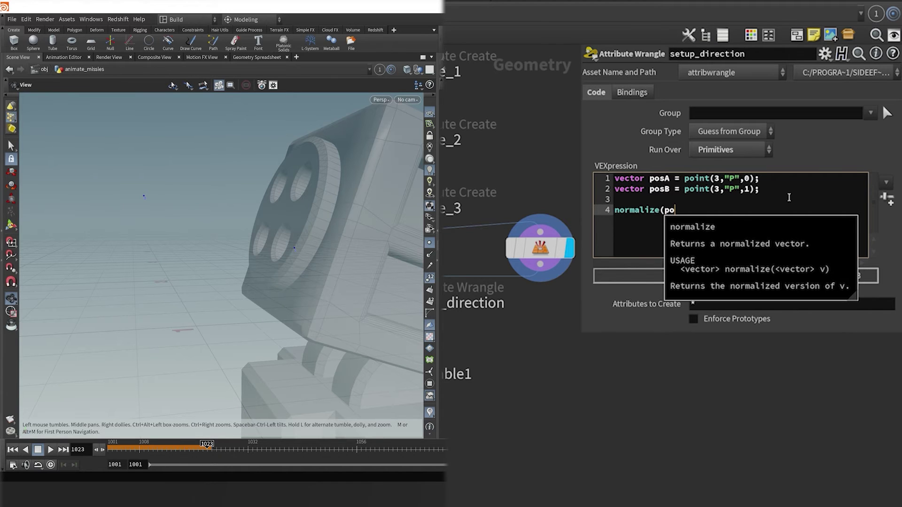
{"action": "type", "text": "sA"}
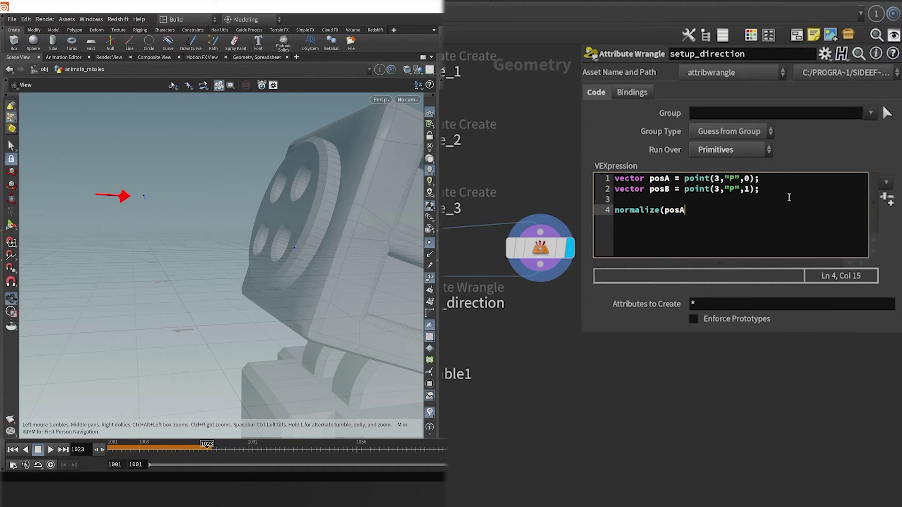
{"action": "type", "text": " - posB);"}
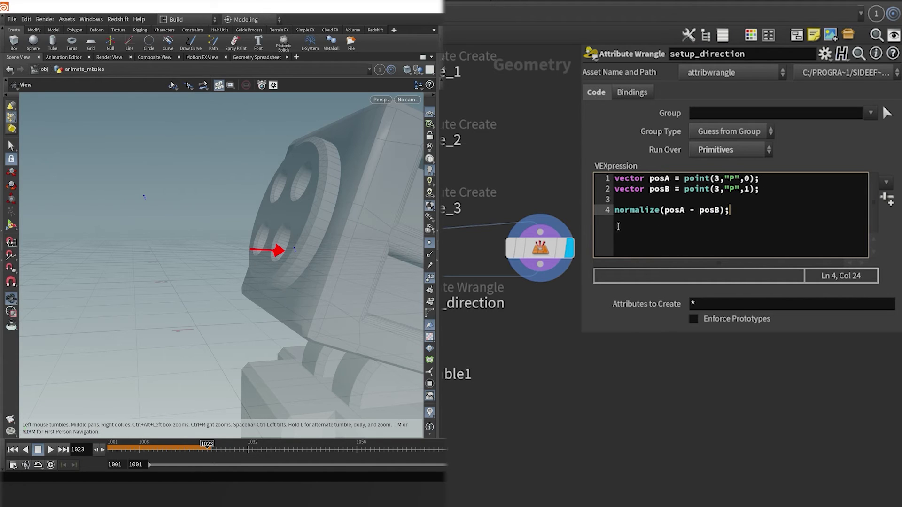
{"action": "left_click", "coordinate": [614, 212]}
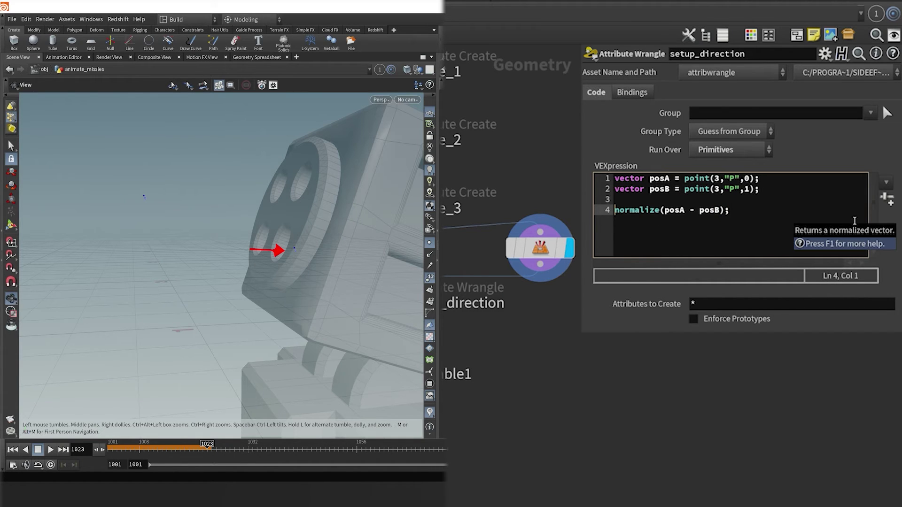
{"action": "type", "text": "v@v ="}
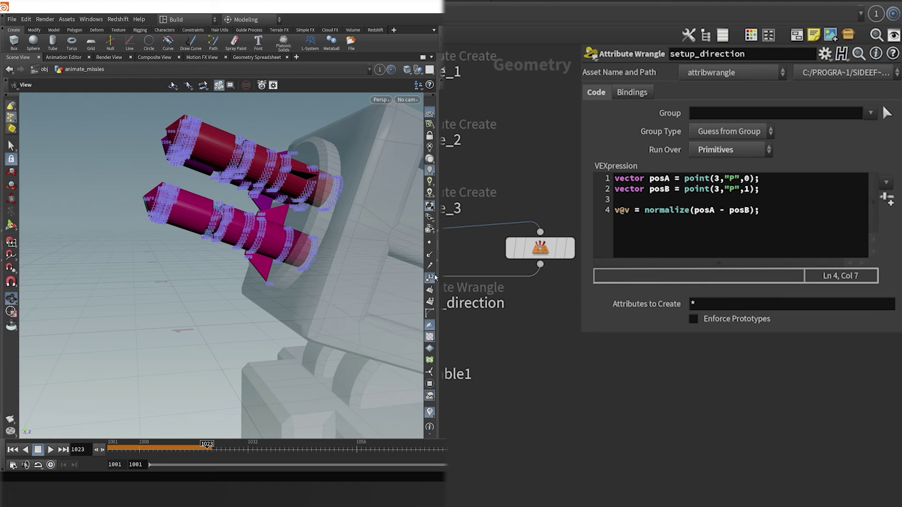
Hide point markers, confirm setup_direction's new primitive v attribute, then display assemble1.
{"action": "left_click", "coordinate": [429, 243]}
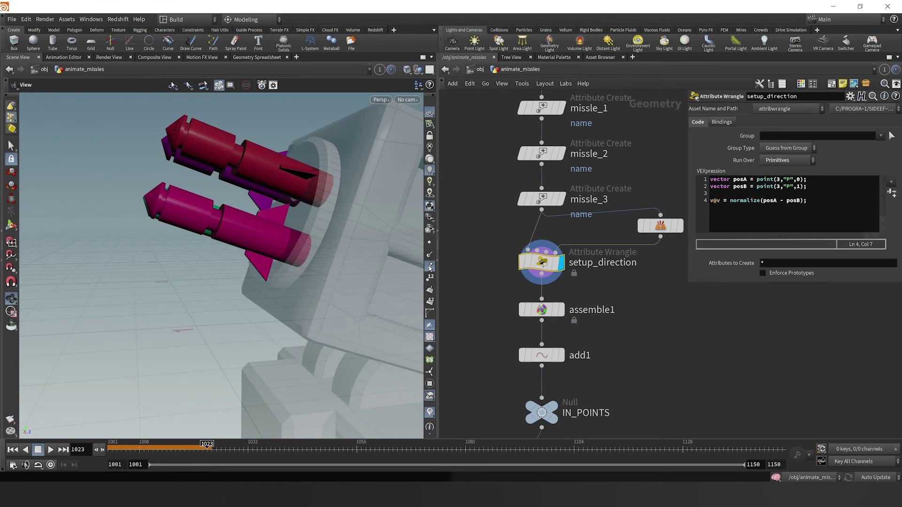
{"action": "left_click", "coordinate": [573, 268]}
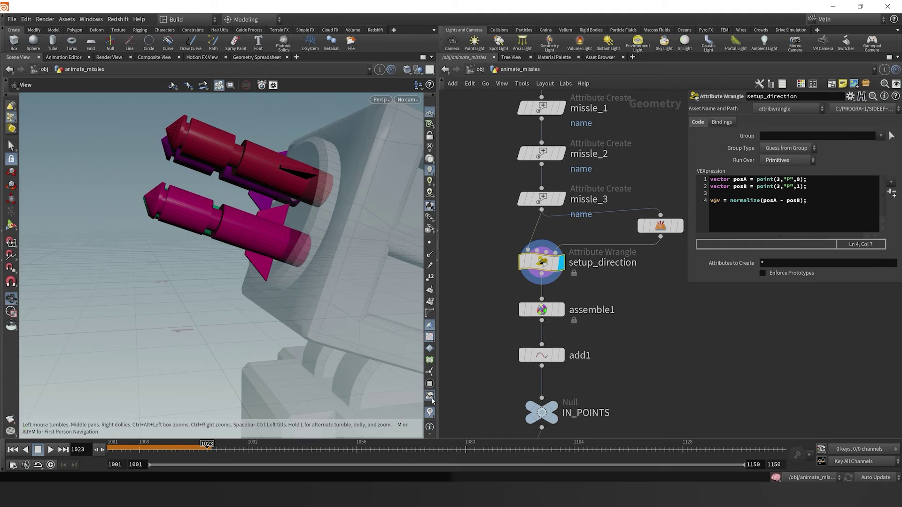
{"action": "left_click", "coordinate": [507, 262]}
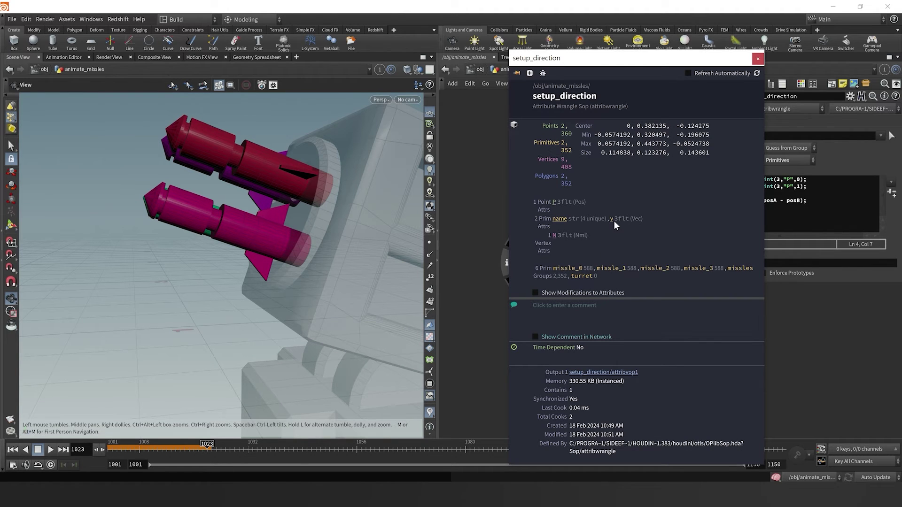
{"action": "left_click", "coordinate": [758, 59]}
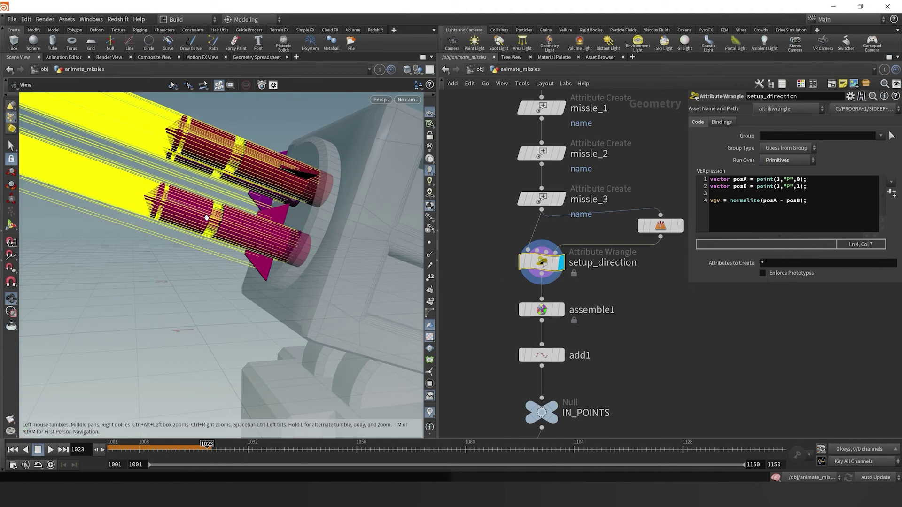
{"action": "left_click_drag", "start_coordinate": [204, 217], "coordinate": [253, 266]}
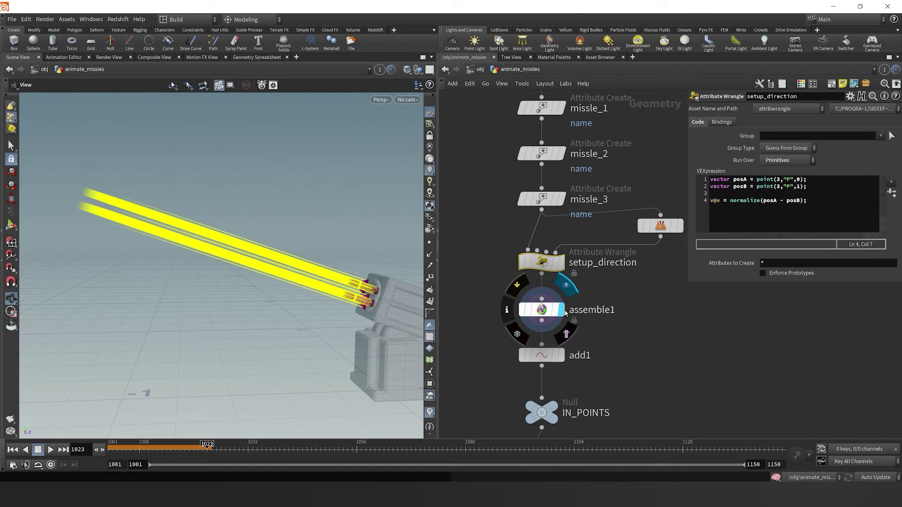
{"action": "left_click", "coordinate": [560, 310]}
{"action": "left_click", "coordinate": [545, 313]}
Set assemble1's Transfer Attributes to v.
{"action": "left_click_drag", "start_coordinate": [256, 316], "coordinate": [196, 262]}
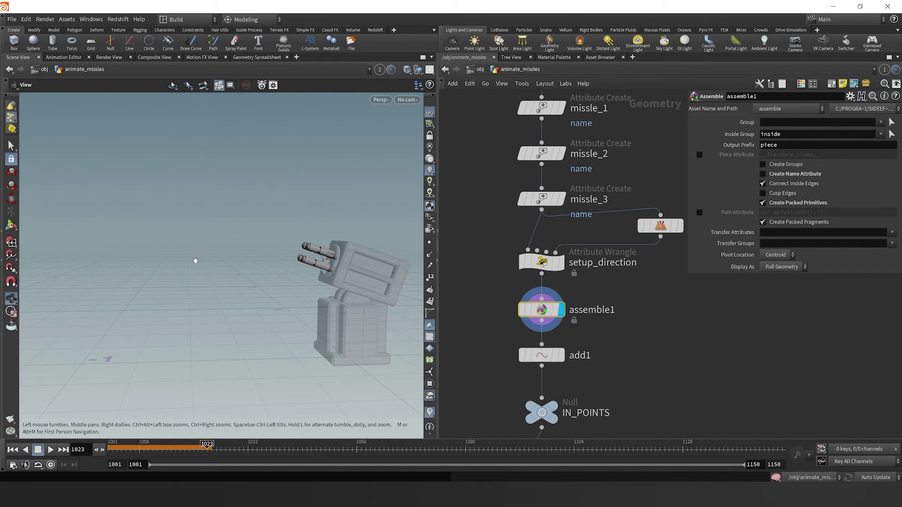
{"action": "middle_click", "coordinate": [541, 310]}
{"action": "left_click", "coordinate": [891, 233]}
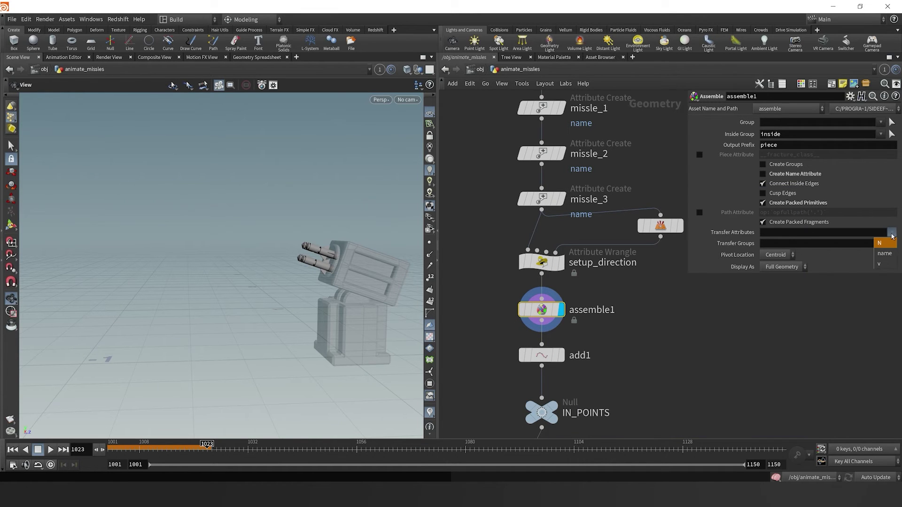
{"action": "left_click", "coordinate": [884, 265]}
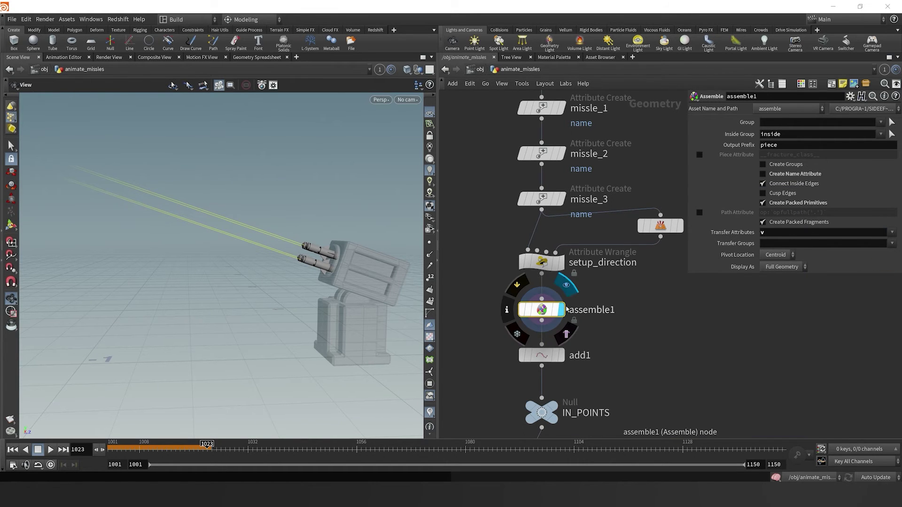
{"action": "middle_click", "coordinate": [542, 310]}
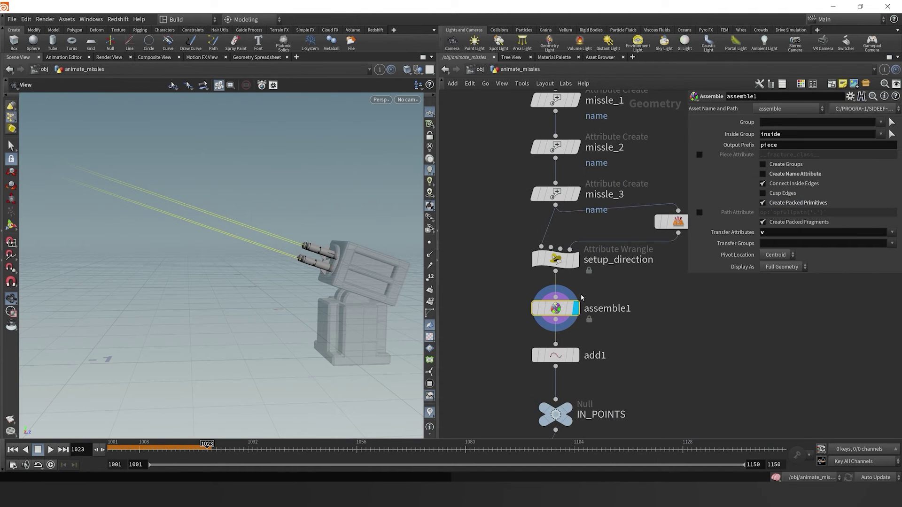
Insert attribpromote1 before assemble1, promoting the Primitive attribute v to points.
{"action": "key", "text": "Tab"}
{"action": "type", "text": "attribpro"}
{"action": "key", "text": "Return"}
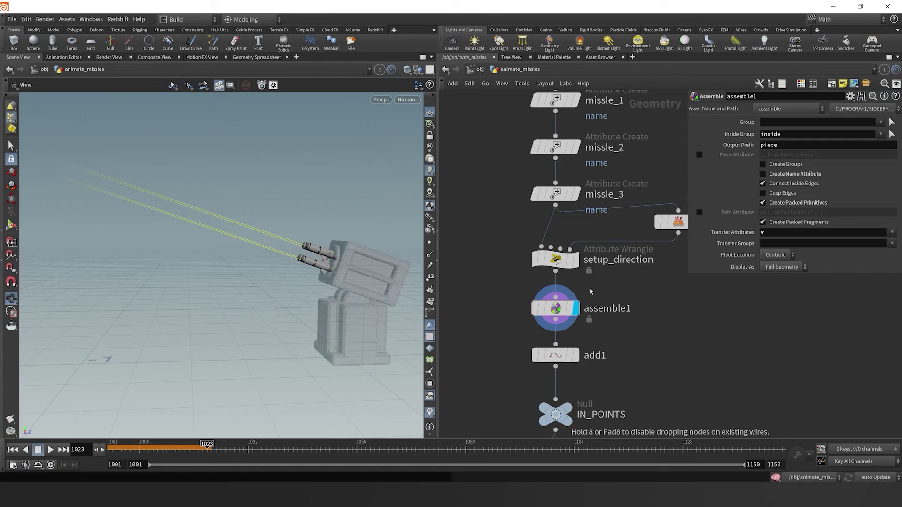
{"action": "left_click", "coordinate": [570, 285]}
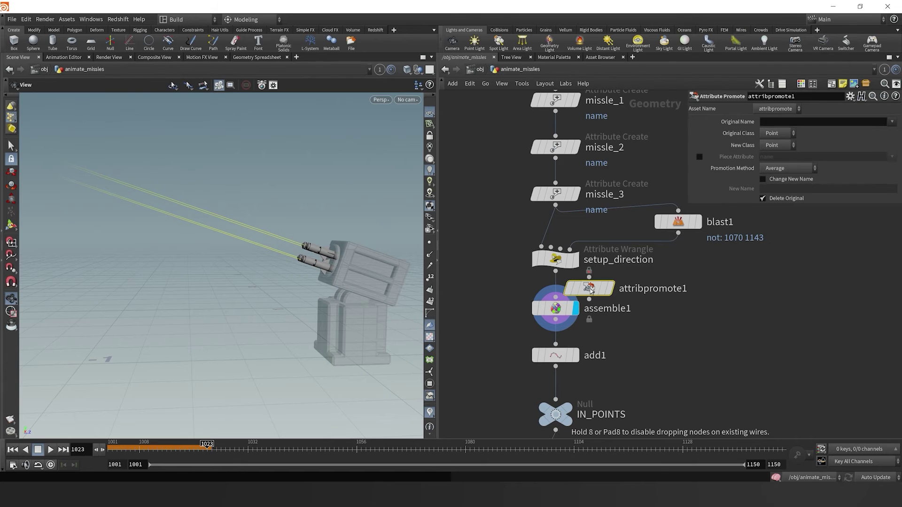
{"action": "left_click", "coordinate": [778, 134]}
{"action": "left_click", "coordinate": [776, 141]}
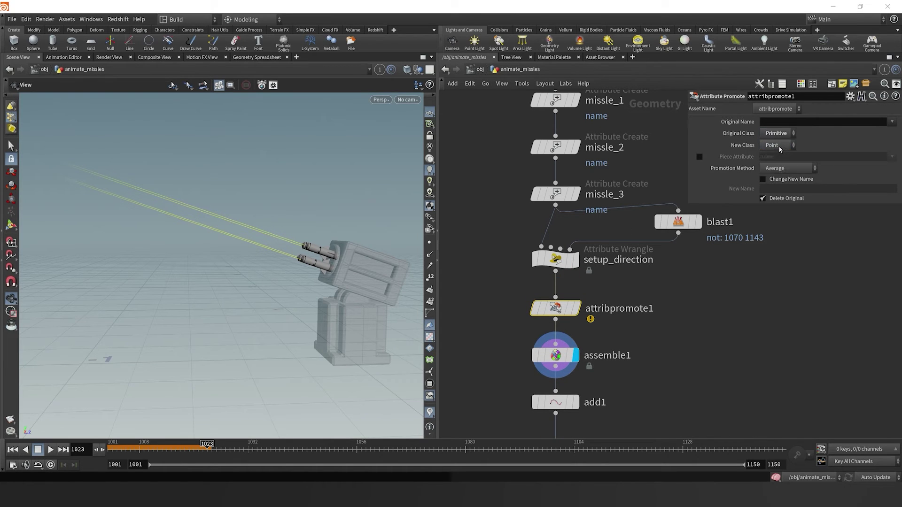
{"action": "left_click", "coordinate": [890, 123]}
{"action": "left_click", "coordinate": [875, 141]}
{"action": "middle_click_drag", "start_coordinate": [571, 353], "coordinate": [547, 311]}
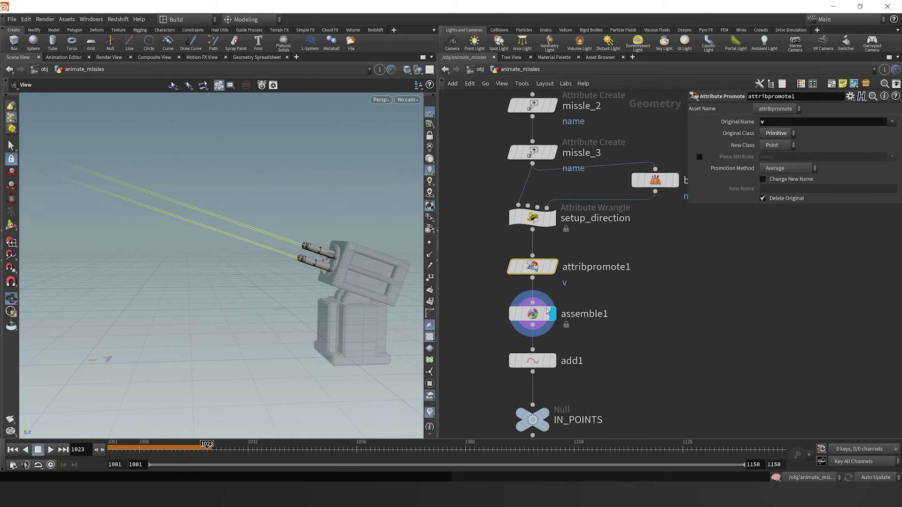
{"action": "middle_click", "coordinate": [547, 311]}
{"action": "left_click_drag", "start_coordinate": [390, 268], "coordinate": [294, 265]}
Display add1's missile points and toggle the v visualizer off and back on.
{"action": "scroll", "coordinate": [569, 302], "scroll_direction": "down", "scroll_amount": 2}
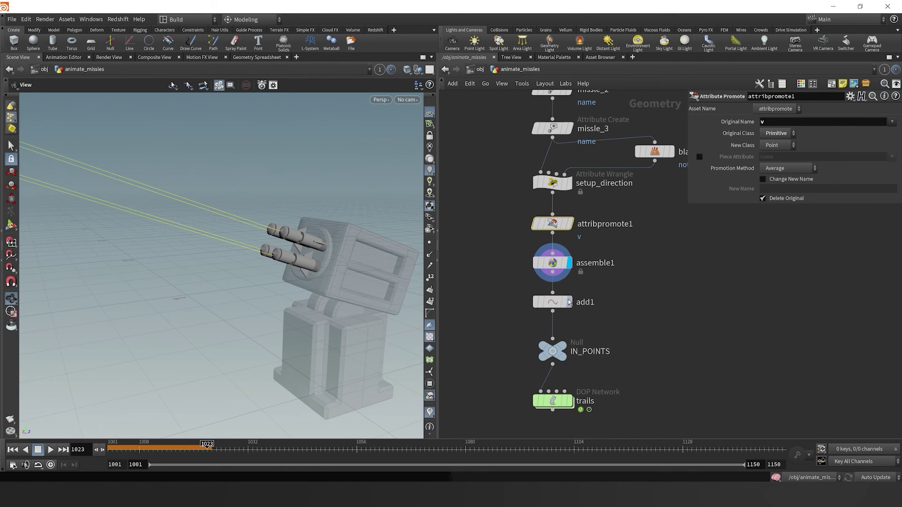
{"action": "left_click", "coordinate": [569, 302]}
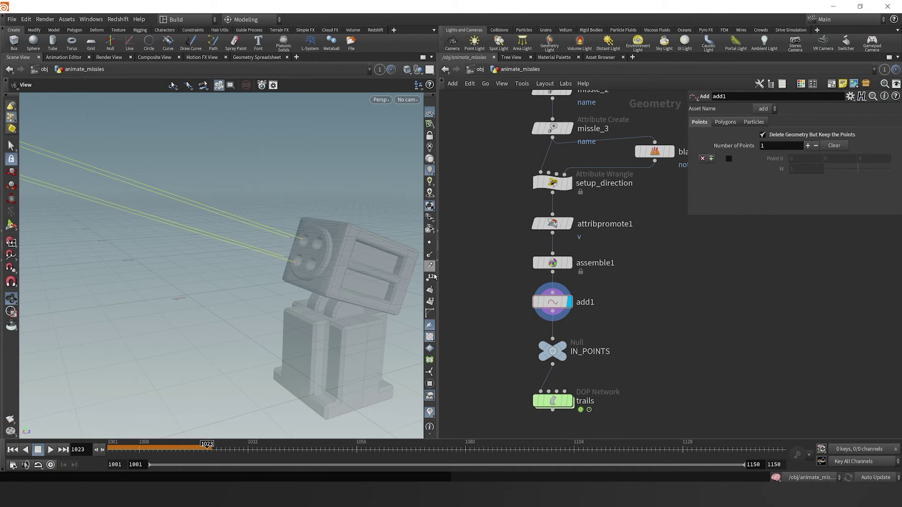
{"action": "left_click_drag", "start_coordinate": [338, 215], "coordinate": [426, 248]}
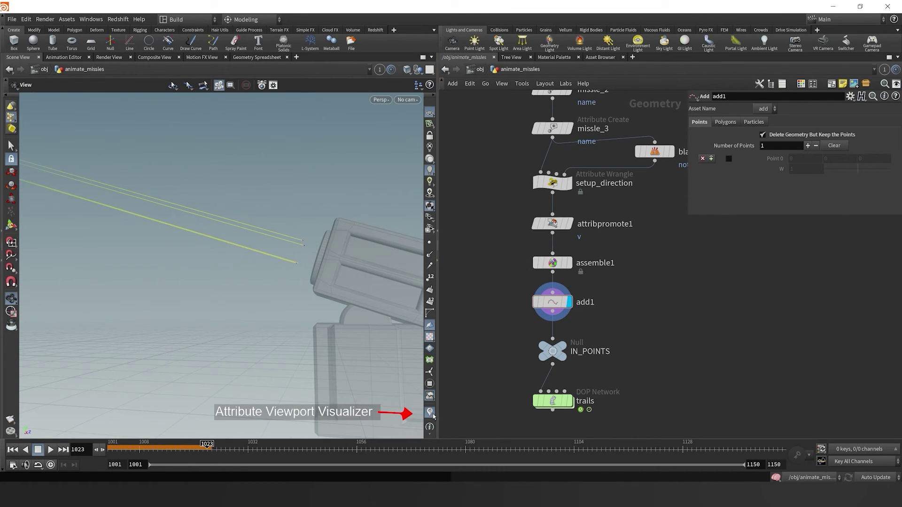
{"action": "left_click", "coordinate": [430, 266]}
{"action": "left_click", "coordinate": [430, 266]}
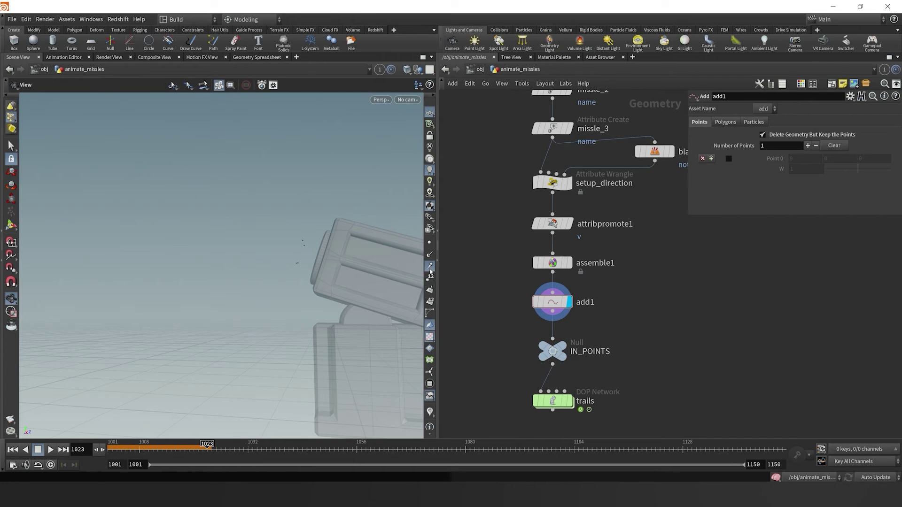
{"action": "left_click_drag", "start_coordinate": [329, 244], "coordinate": [296, 273]}
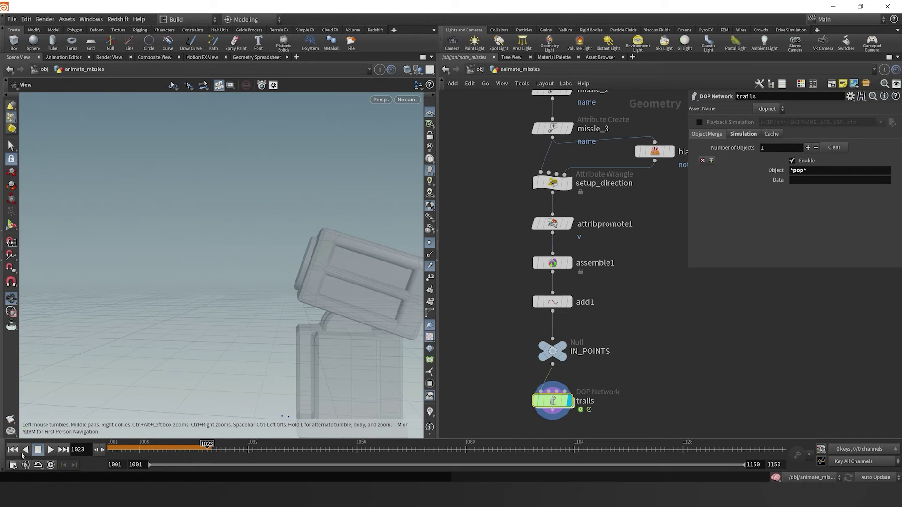
Play the trails simulation from frame 1001, stop at 1020, and frame the moving points.
{"action": "left_click", "coordinate": [50, 450]}
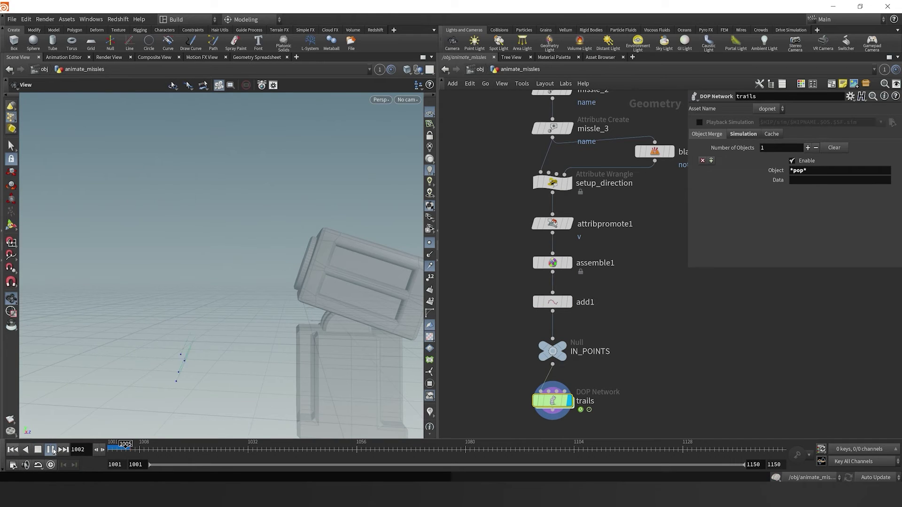
{"action": "mouse_move", "coordinate": [140, 452]}
{"action": "left_mouse_down"}
{"action": "mouse_move", "coordinate": [123, 449]}
{"action": "mouse_move", "coordinate": [143, 450]}
{"action": "left_mouse_up"}
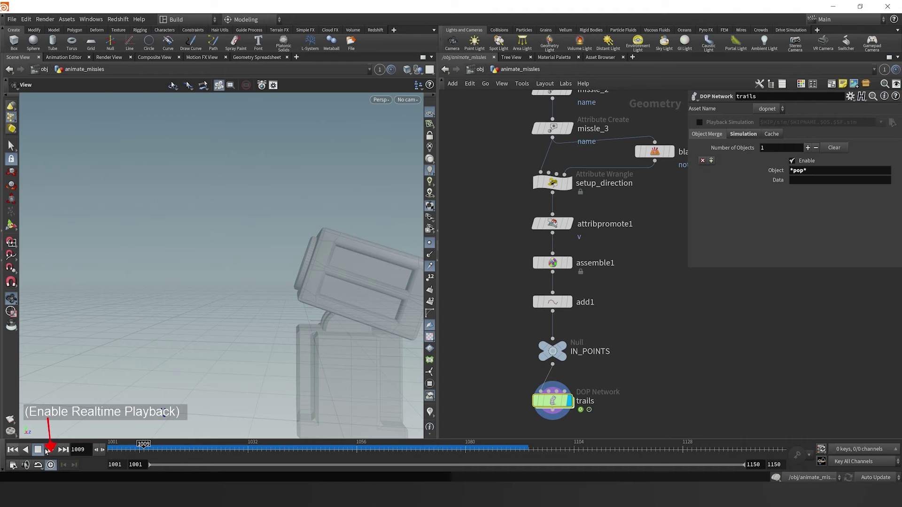
{"action": "left_click", "coordinate": [26, 449]}
{"action": "left_click", "coordinate": [49, 449]}
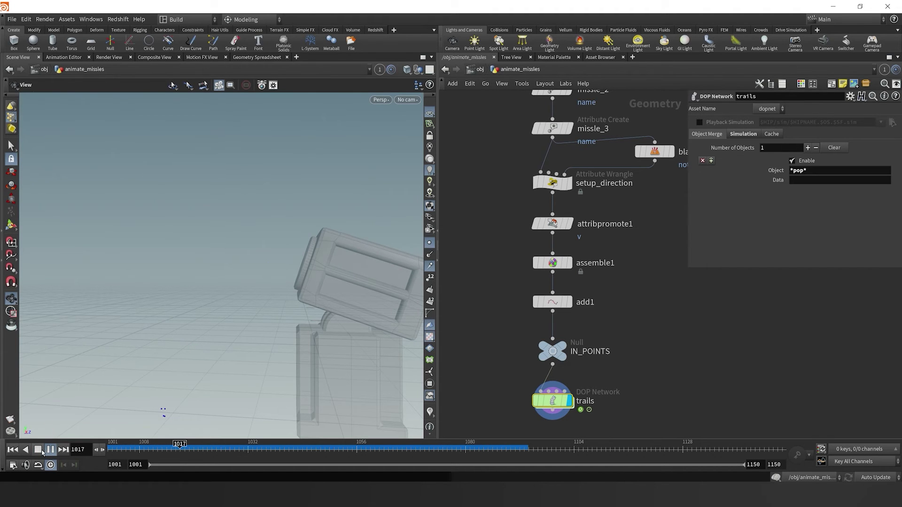
{"action": "left_click", "coordinate": [39, 450]}
{"action": "middle_click_drag", "start_coordinate": [188, 354], "coordinate": [326, 310]}
{"action": "scroll", "coordinate": [326, 311], "scroll_direction": "down", "scroll_amount": 4}
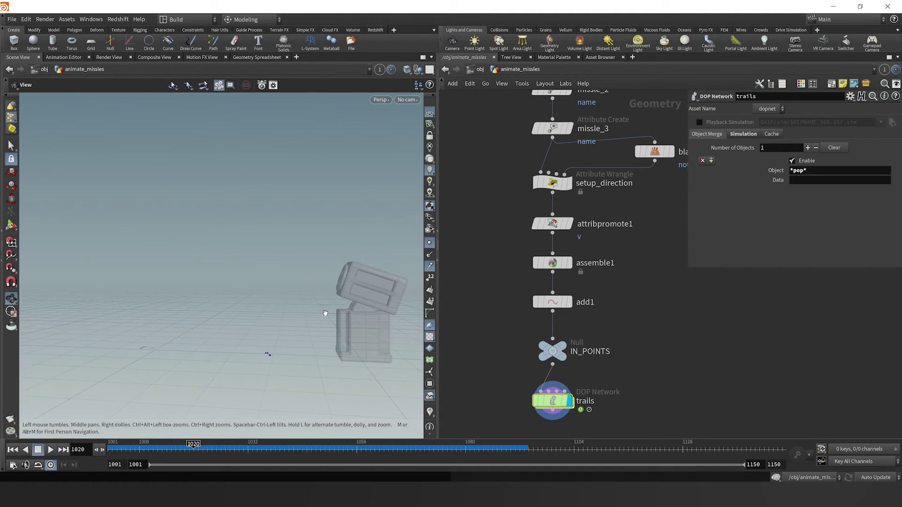
{"action": "scroll", "coordinate": [325, 313], "scroll_direction": "down", "scroll_amount": 5}
{"action": "left_click_drag", "start_coordinate": [325, 313], "coordinate": [295, 353]}
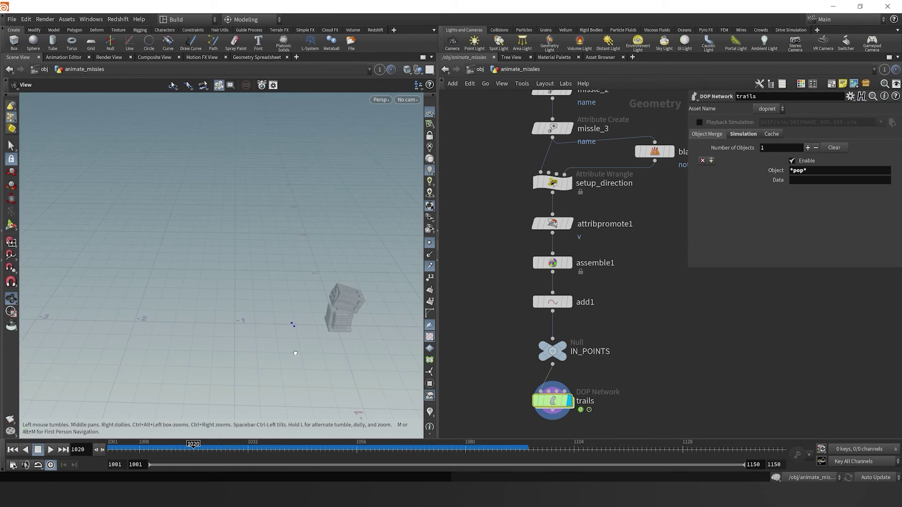
{"action": "scroll", "coordinate": [295, 353], "scroll_direction": "down", "scroll_amount": 2}
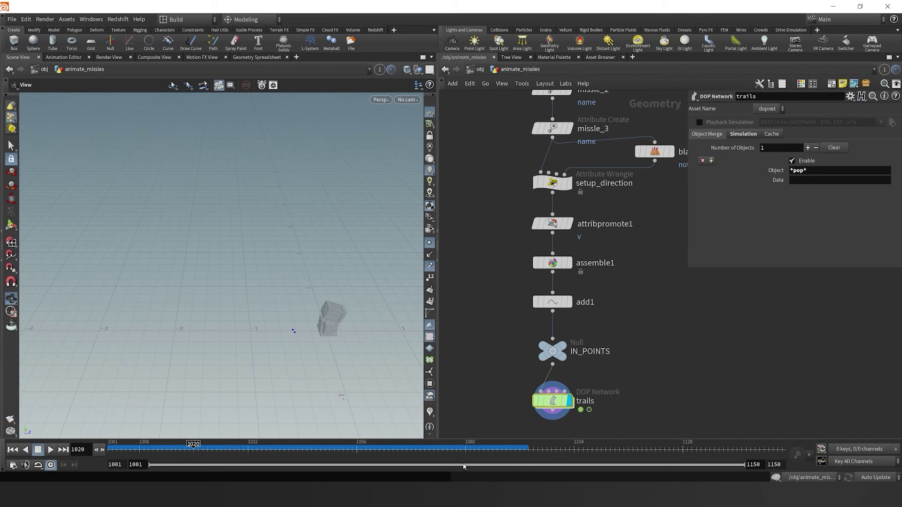
Change the playback end frame from 1150 to 1050 and play the simulation.
{"action": "left_click", "coordinate": [749, 464]}
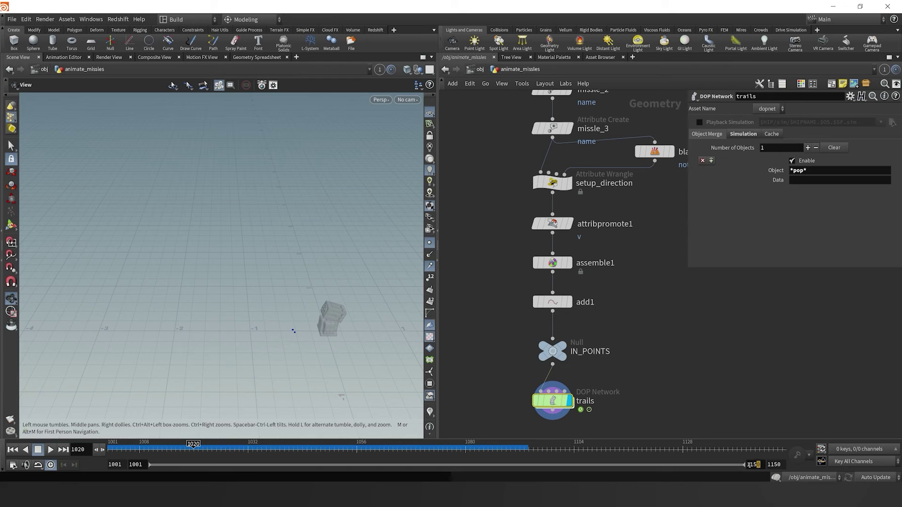
{"action": "type", "text": "1050"}
{"action": "key", "text": "Return"}
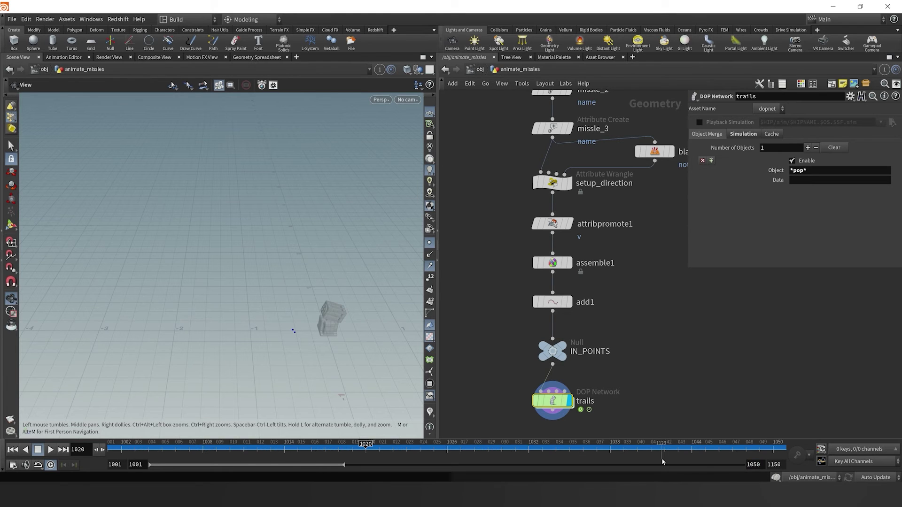
{"action": "left_click", "coordinate": [51, 450]}
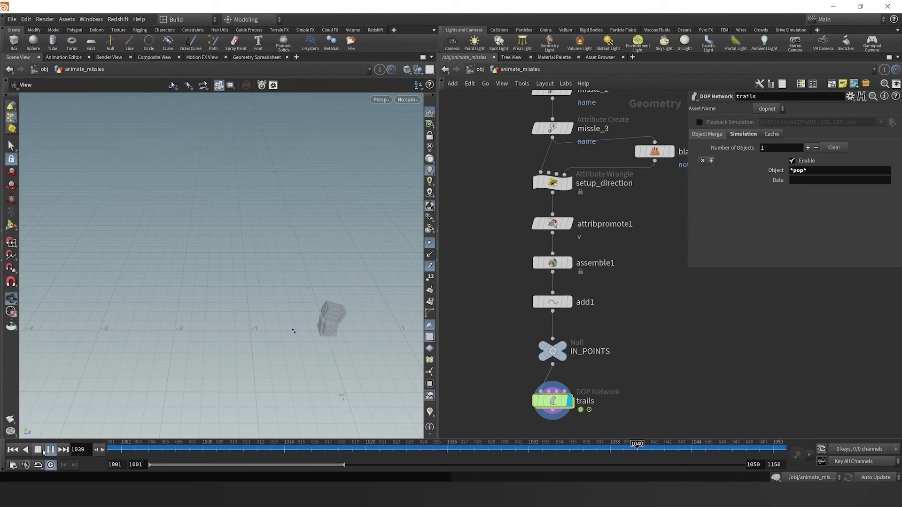
Inside the trails DOP network, set source_first_input's Inherit Velocity to 20; stop at frame 1039.
{"action": "double_click", "coordinate": [553, 401]}
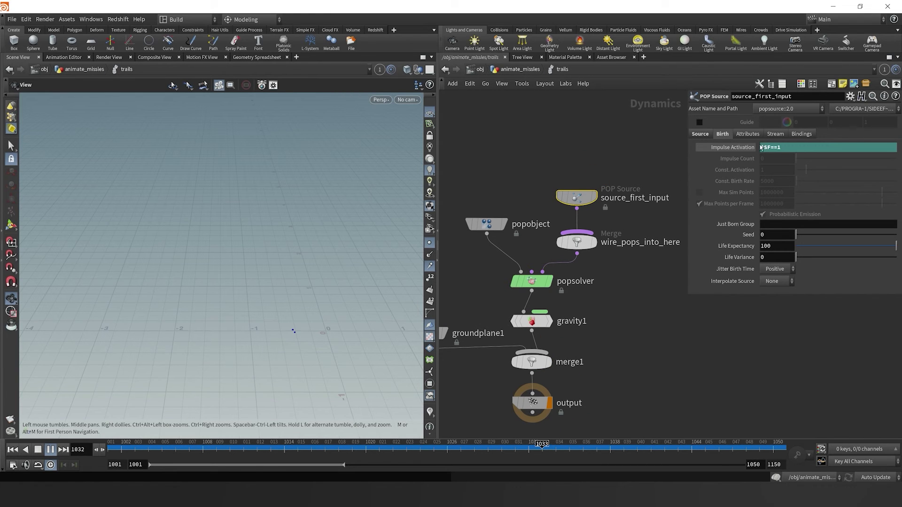
{"action": "left_click", "coordinate": [748, 134]}
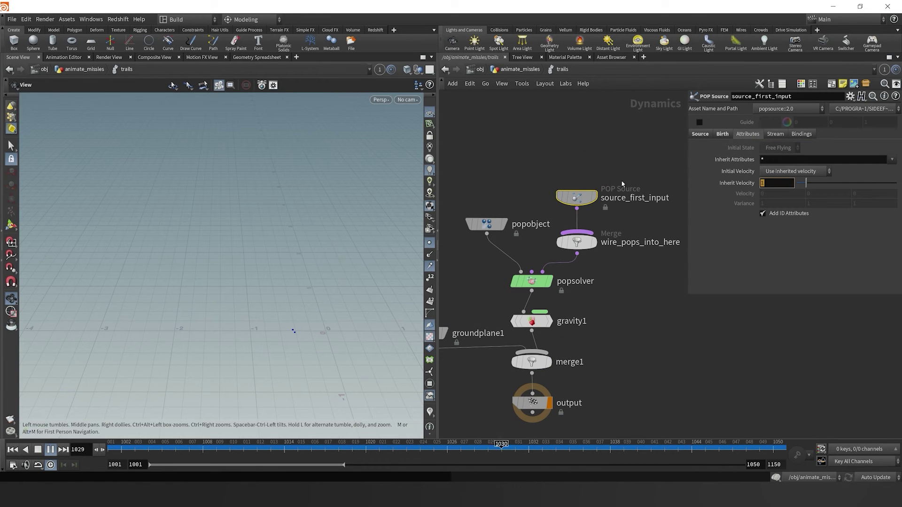
{"action": "type", "text": "20"}
{"action": "key", "text": "Return"}
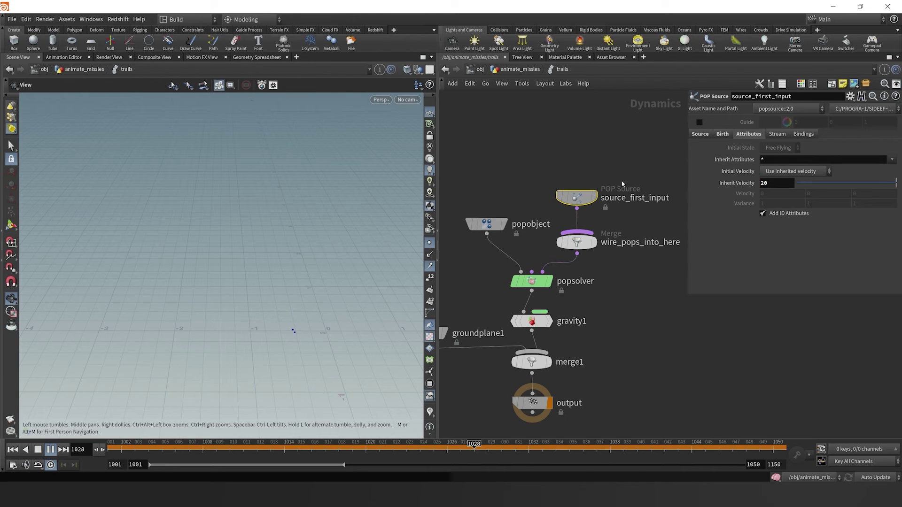
{"action": "left_click_drag", "start_coordinate": [183, 351], "coordinate": [138, 302]}
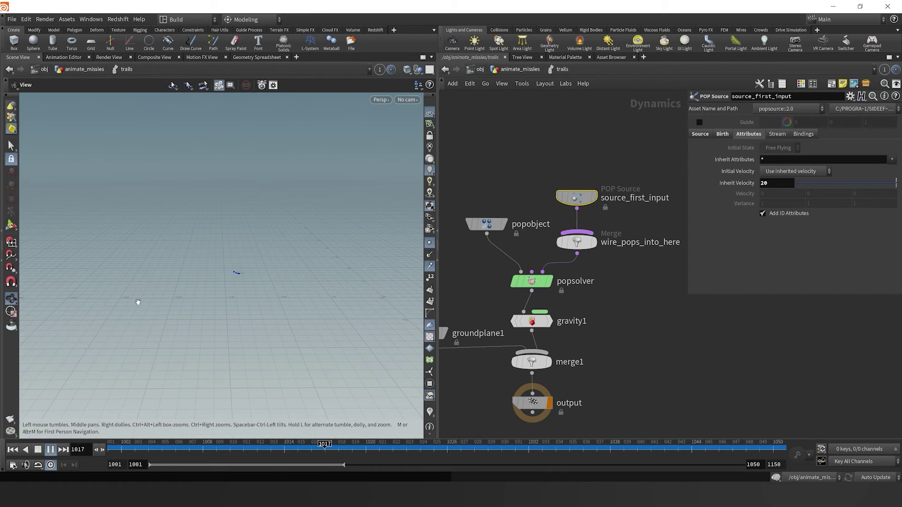
{"action": "left_click", "coordinate": [38, 451]}
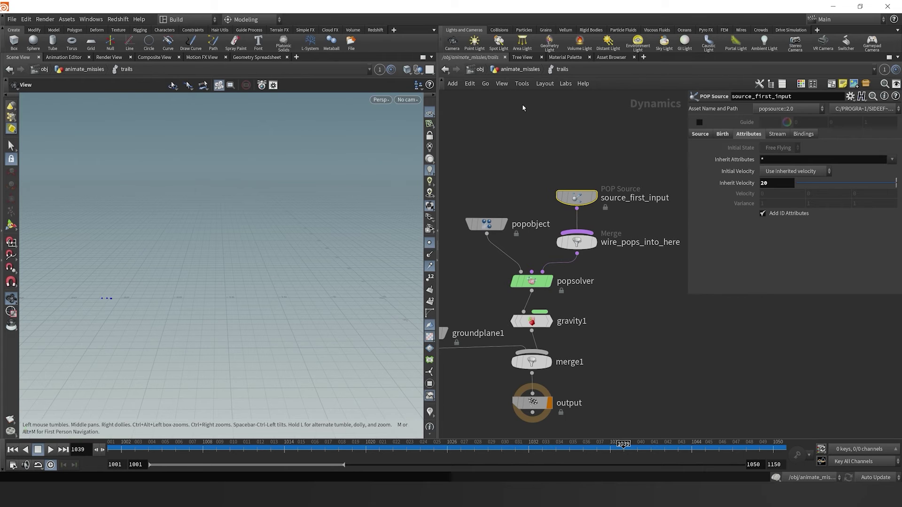
Back in animate_missles, add a null under trails named SIMMED_POINTS.
{"action": "left_click", "coordinate": [515, 70]}
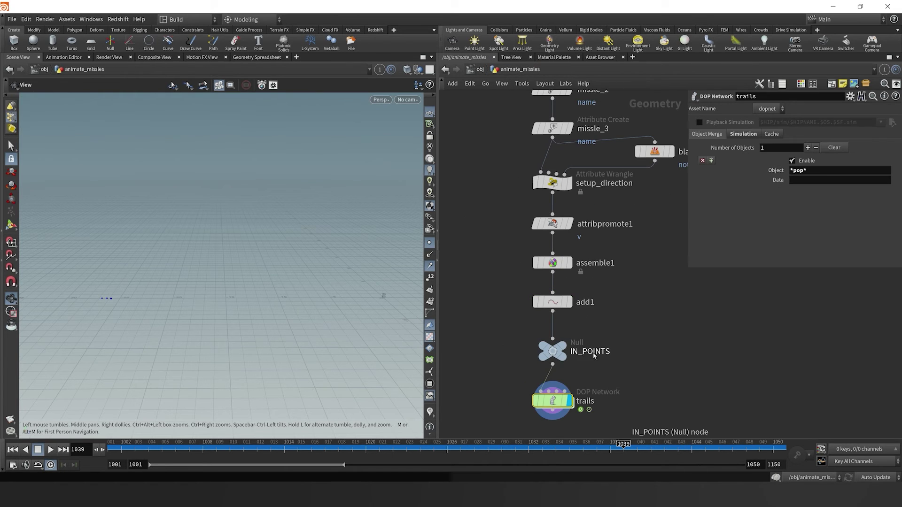
{"action": "key", "text": "Tab"}
{"action": "type", "text": "null"}
{"action": "key", "text": "Return"}
{"action": "left_click", "coordinate": [533, 371]}
{"action": "scroll", "coordinate": [533, 372], "scroll_direction": "up", "scroll_amount": 1}
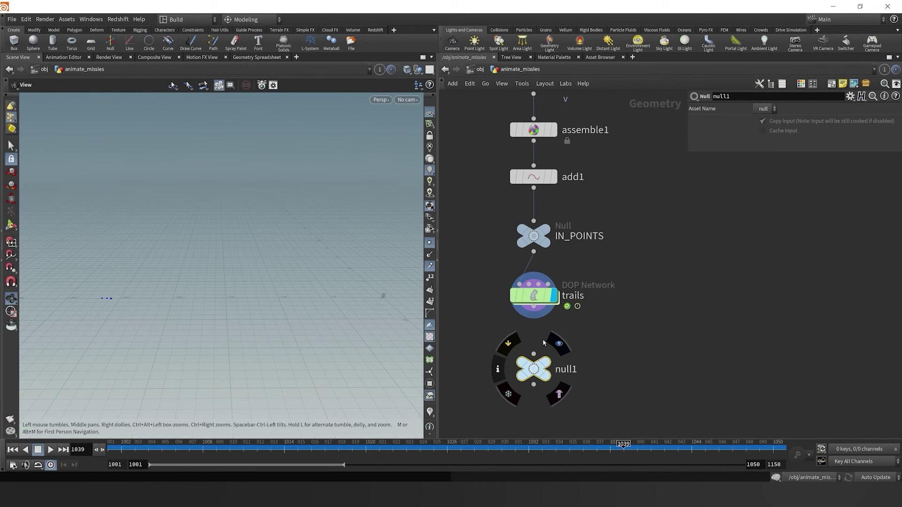
{"action": "double_click", "coordinate": [568, 371]}
{"action": "type", "text": "$IM"}
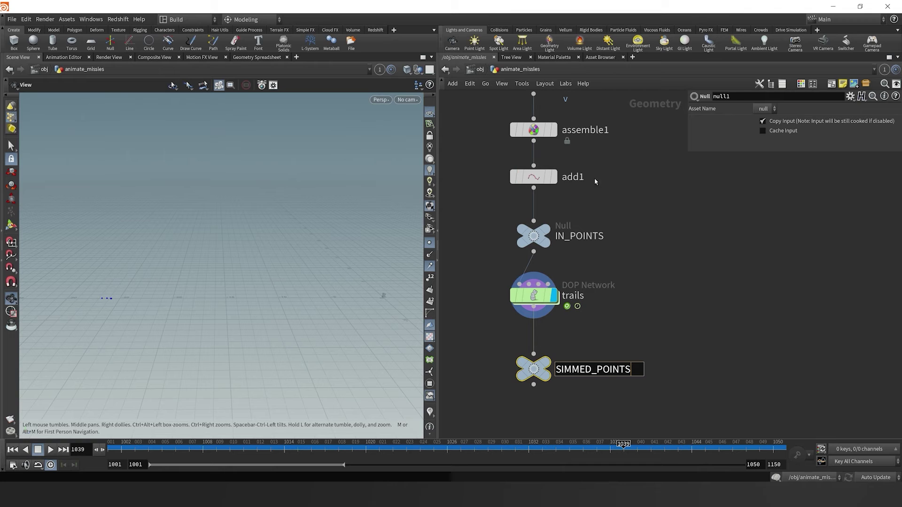
{"action": "key", "text": "Return"}
Duplicate the null as START_POINTS, fed from IN_POINTS instead of trails.
{"action": "left_click_drag", "start_coordinate": [533, 368], "coordinate": [684, 369], "text": "alt"}
{"action": "left_click", "coordinate": [684, 354]}
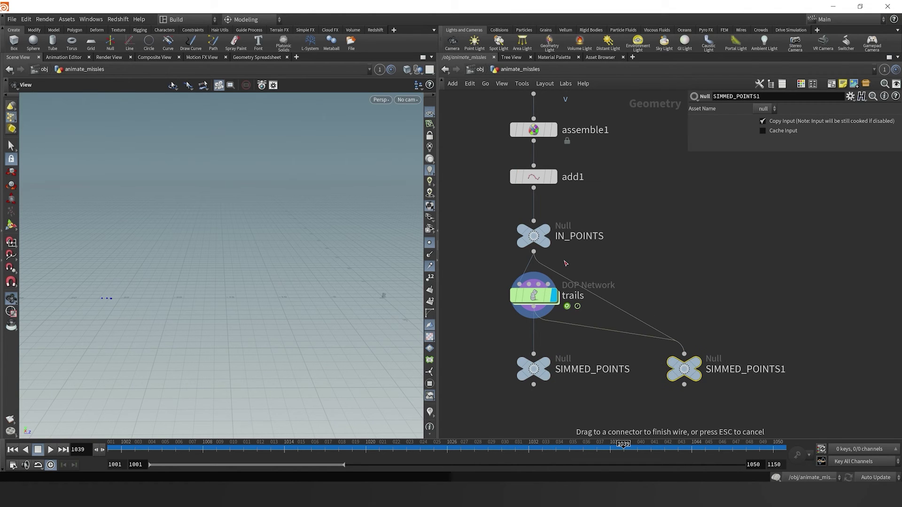
{"action": "left_click", "coordinate": [534, 252]}
{"action": "double_click", "coordinate": [780, 370]}
{"action": "type", "text": "ST"}
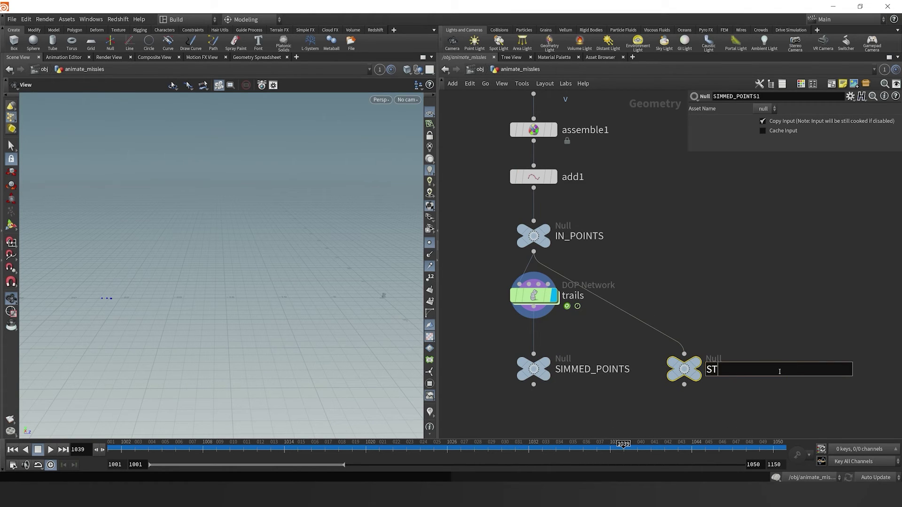
{"action": "type", "text": "ART_POINTS"}
{"action": "key", "text": "Return"}
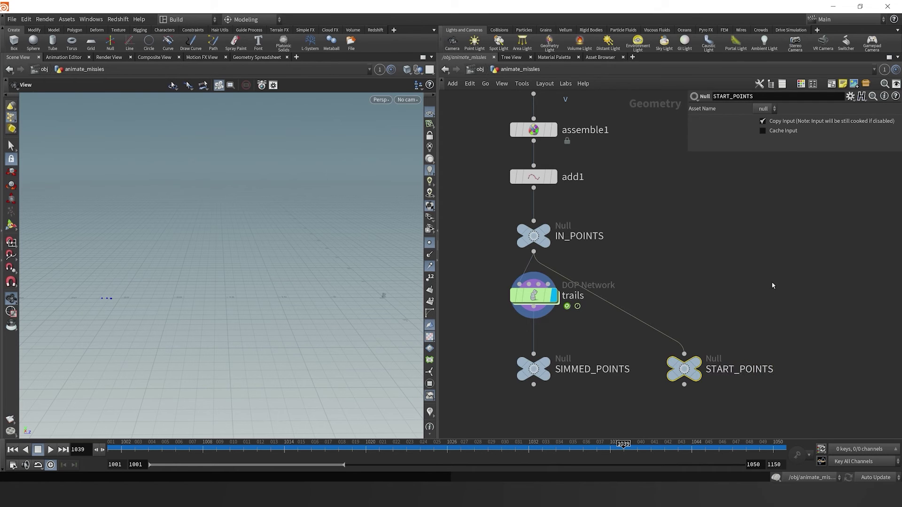
Add another copy named PACKED_GEO, fed from add1.
{"action": "scroll", "coordinate": [771, 281], "scroll_direction": "down", "scroll_amount": 3}
{"action": "left_click", "coordinate": [633, 199]}
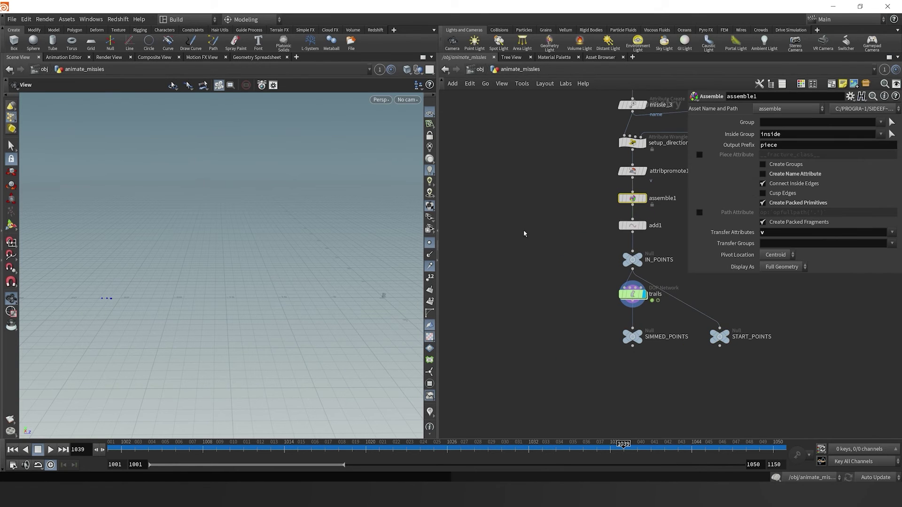
{"action": "mouse_move", "coordinate": [632, 336]}
{"action": "left_mouse_down", "text": "alt"}
{"action": "mouse_move", "coordinate": [534, 337]}
{"action": "mouse_move", "coordinate": [617, 225]}
{"action": "mouse_move", "coordinate": [633, 228]}
{"action": "left_mouse_up", "text": "alt"}
{"action": "double_click", "coordinate": [568, 340]}
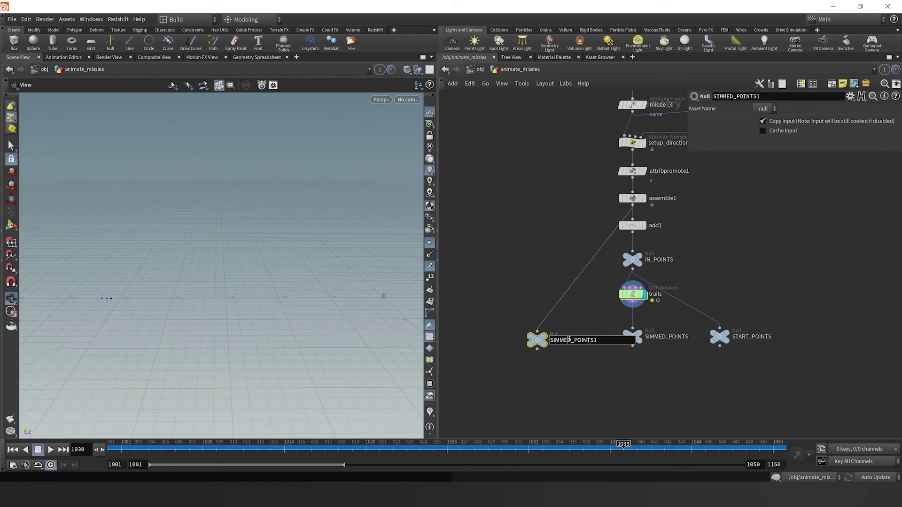
{"action": "double_click", "coordinate": [568, 340]}
{"action": "type", "text": "PACKED_GEO"}
{"action": "key", "text": "Return"}
Check the node info of PACKED_GEO, SIMMED_POINTS and START_POINTS.
{"action": "scroll", "coordinate": [594, 396], "scroll_direction": "up", "scroll_amount": 3}
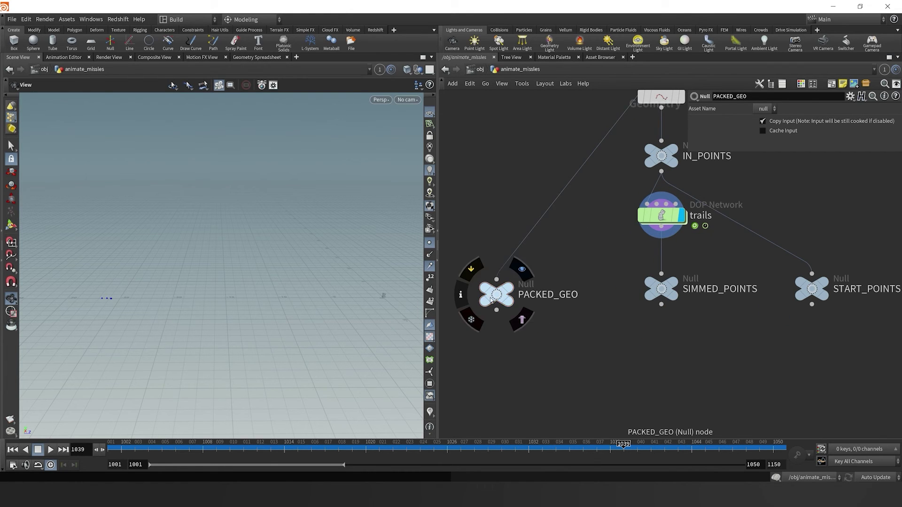
{"action": "left_click", "coordinate": [542, 306]}
{"action": "middle_click", "coordinate": [677, 294]}
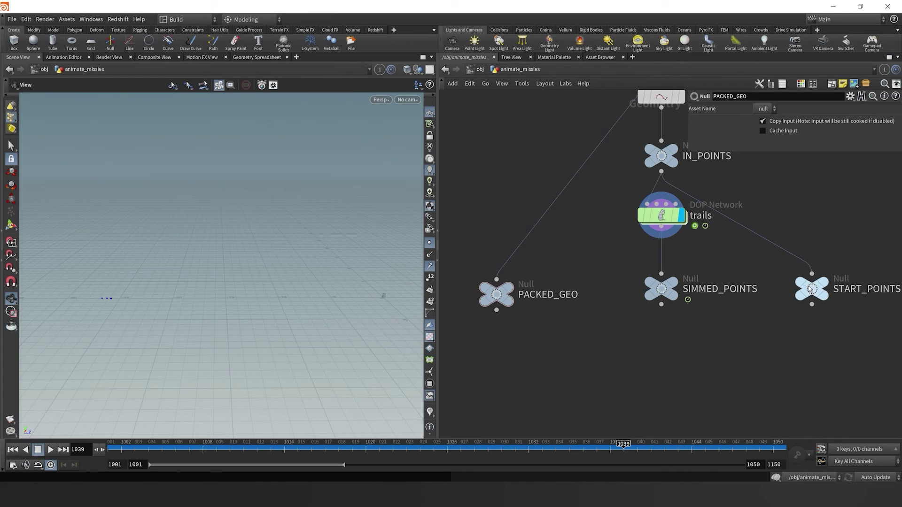
{"action": "middle_click", "coordinate": [809, 287]}
{"action": "scroll", "coordinate": [624, 284], "scroll_direction": "down", "scroll_amount": 3}
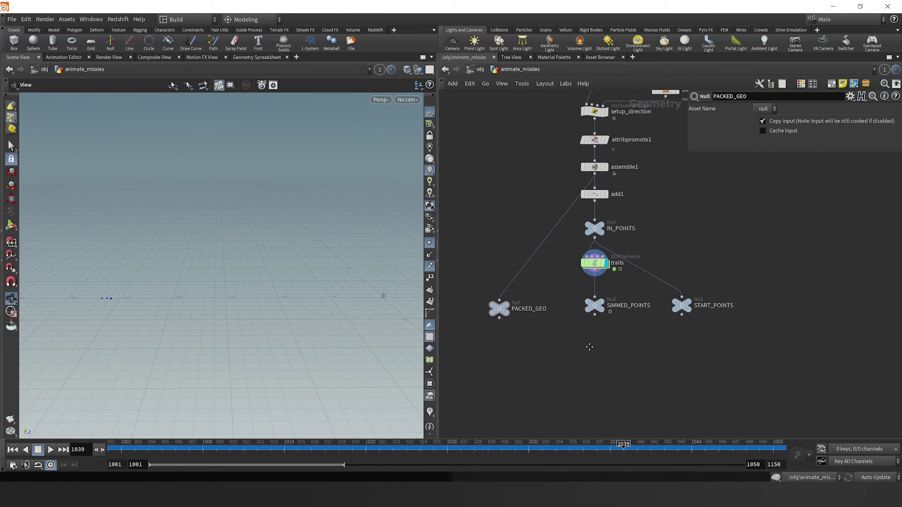
{"action": "scroll", "coordinate": [588, 348], "scroll_direction": "up", "scroll_amount": 1}
{"action": "key", "text": "Tab"}
Add a Transform Pieces node with inputs PACKED_GEO, SIMMED_POINTS and START_POINTS.
{"action": "type", "text": "transform"}
{"action": "key", "text": "Down"}
{"action": "key", "text": "Down"}
{"action": "key", "text": "Down"}
{"action": "key", "text": "Down"}
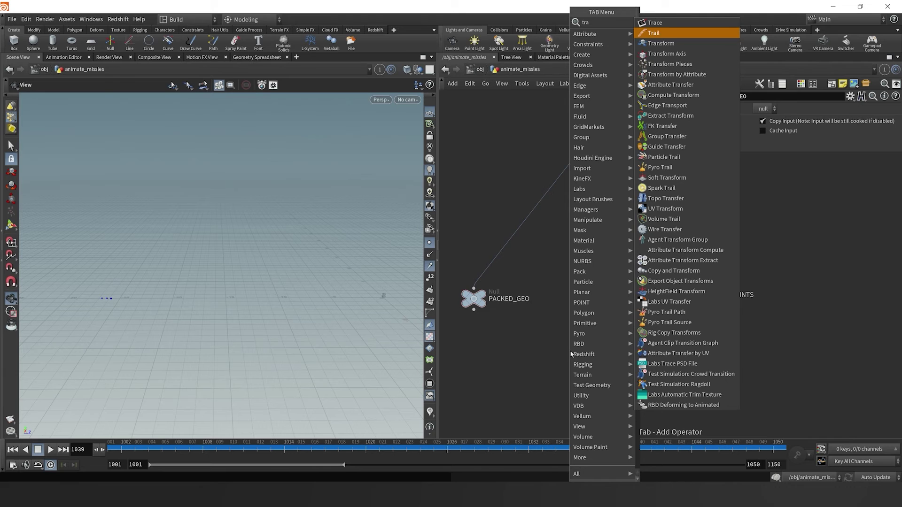
{"action": "key", "text": "Return"}
{"action": "left_click", "coordinate": [571, 353]}
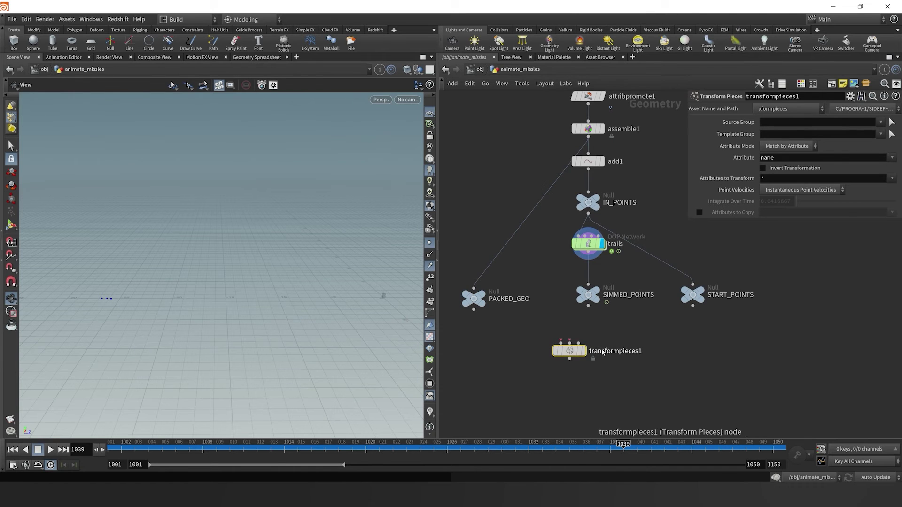
{"action": "scroll", "coordinate": [569, 351], "scroll_direction": "up", "scroll_amount": 2}
{"action": "left_click_drag", "start_coordinate": [560, 346], "coordinate": [446, 291]}
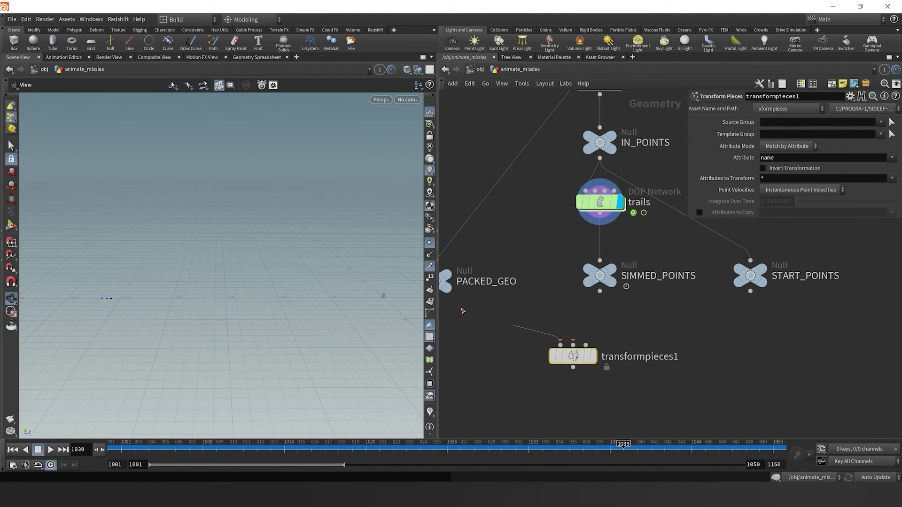
{"action": "middle_click_drag", "start_coordinate": [442, 261], "coordinate": [586, 285]}
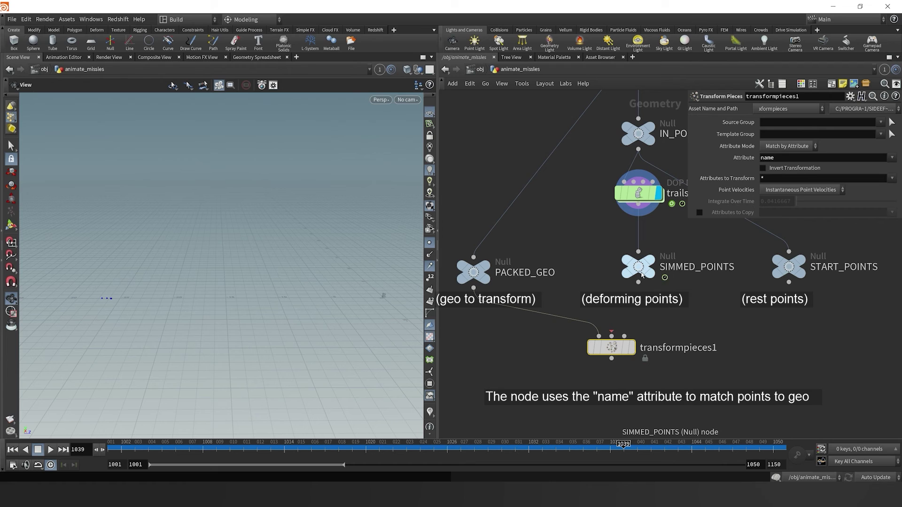
{"action": "left_click_drag", "start_coordinate": [638, 282], "coordinate": [652, 365]}
{"action": "left_click", "coordinate": [610, 331]}
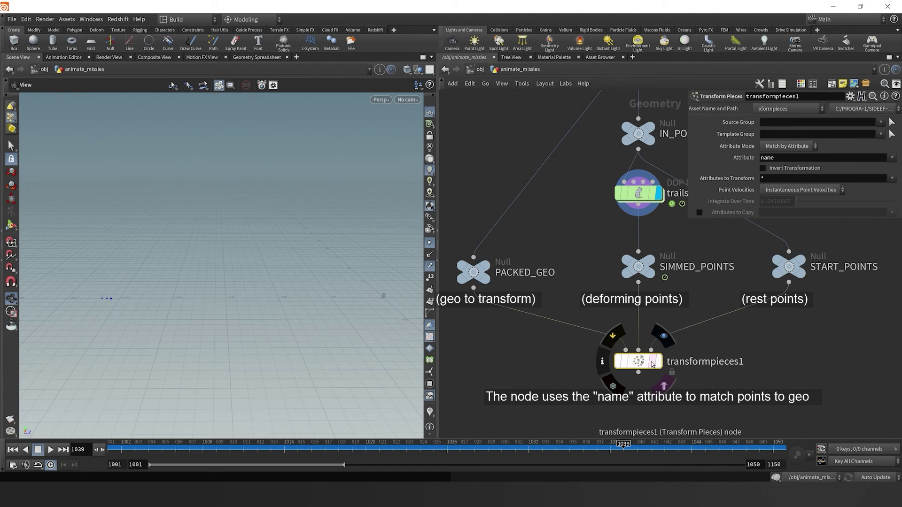
Display transformpieces1 and scrub back to frame 1009 to view the missiles.
{"action": "left_click", "coordinate": [659, 362]}
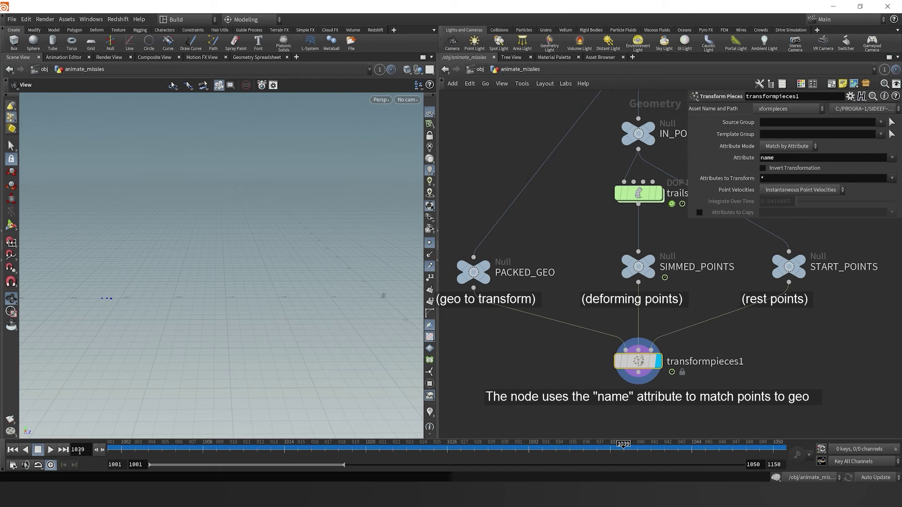
{"action": "left_click_drag", "start_coordinate": [109, 449], "coordinate": [216, 449]}
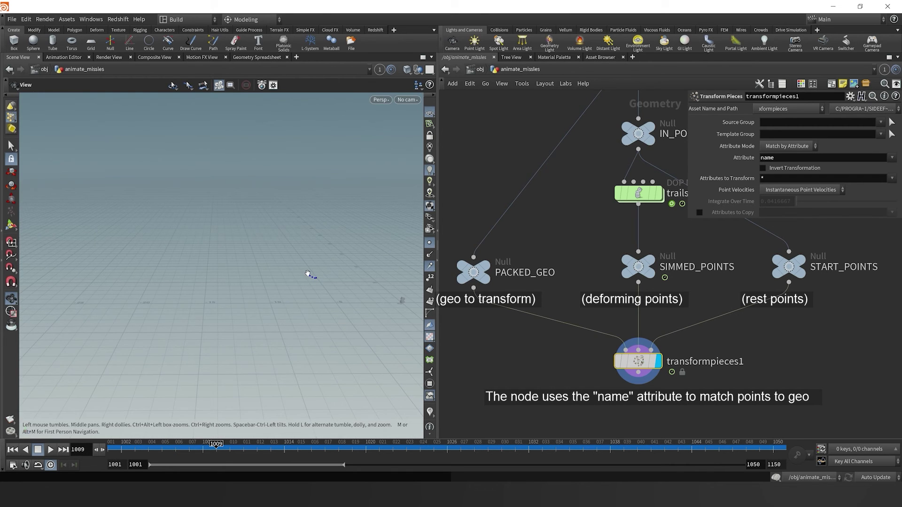
{"action": "scroll", "coordinate": [312, 280], "scroll_direction": "up", "scroll_amount": 3}
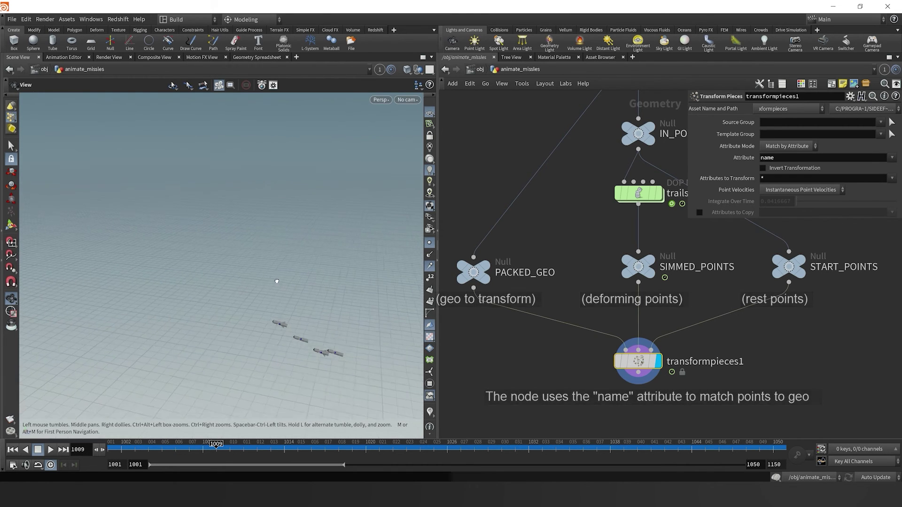
{"action": "left_click_drag", "start_coordinate": [277, 281], "coordinate": [364, 253]}
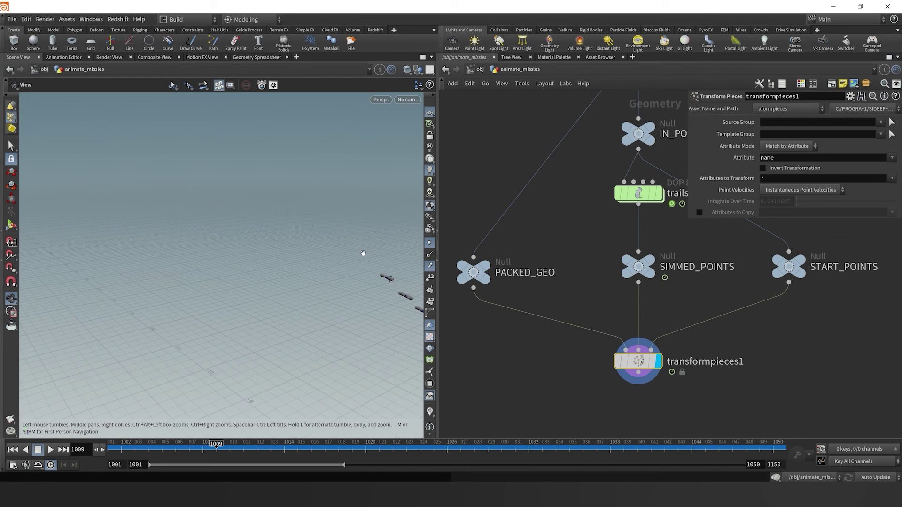
Play and scrub the missile flight, framing the missiles and stopping at frame 1034.
{"action": "left_click", "coordinate": [50, 449]}
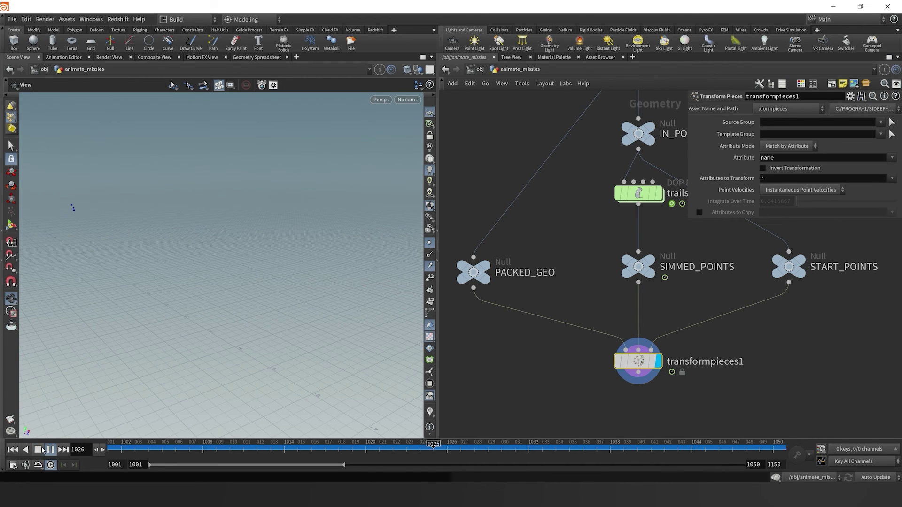
{"action": "left_click", "coordinate": [42, 450]}
{"action": "key", "text": "g"}
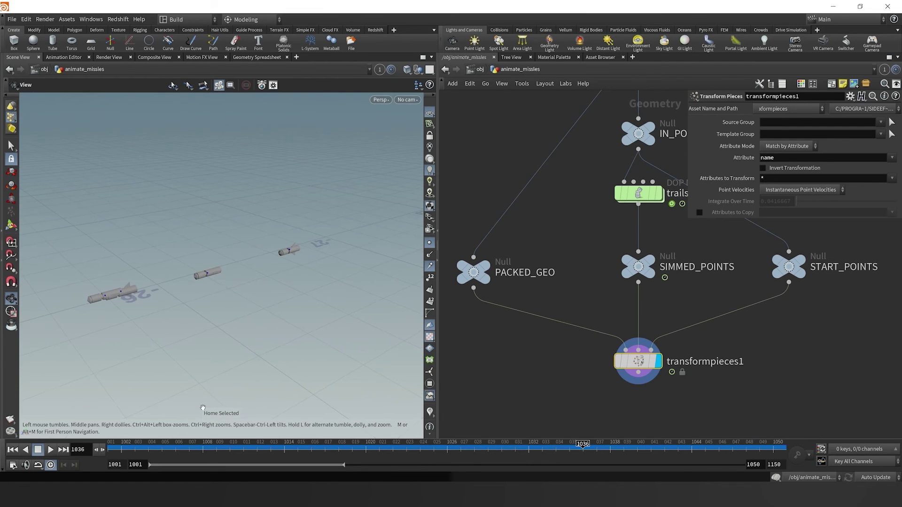
{"action": "left_click", "coordinate": [577, 445]}
{"action": "left_click_drag", "start_coordinate": [577, 445], "coordinate": [528, 445]}
{"action": "left_click_drag", "start_coordinate": [227, 296], "coordinate": [150, 289]}
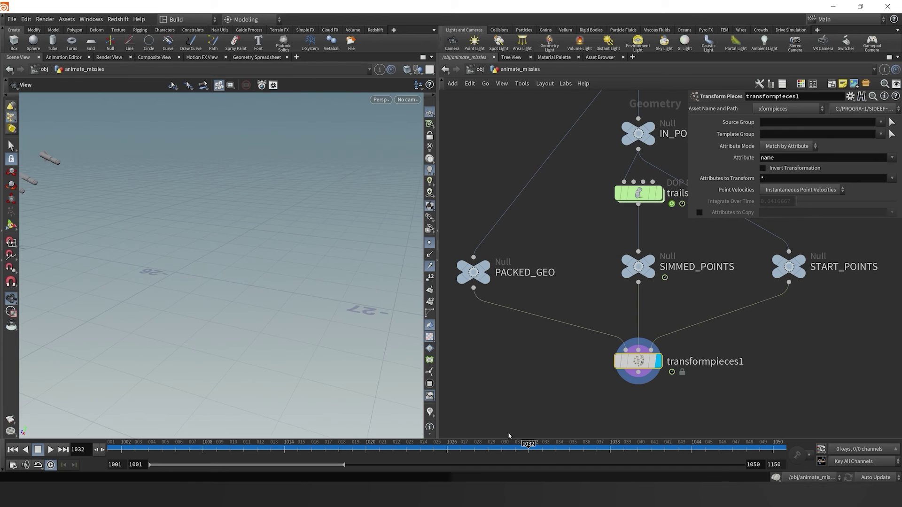
{"action": "left_click", "coordinate": [562, 446]}
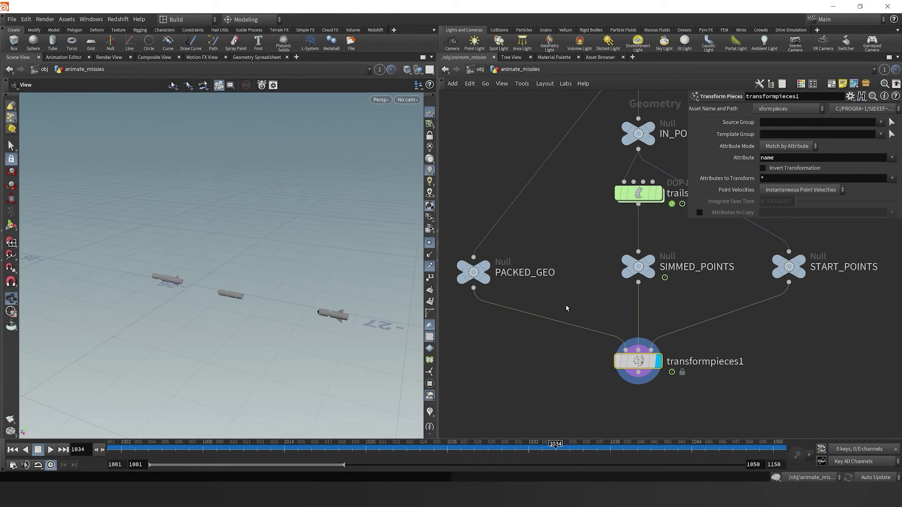
Display the SIMMED_POINTS null to show the bare simulated points.
{"action": "middle_click_drag", "start_coordinate": [565, 306], "coordinate": [540, 324]}
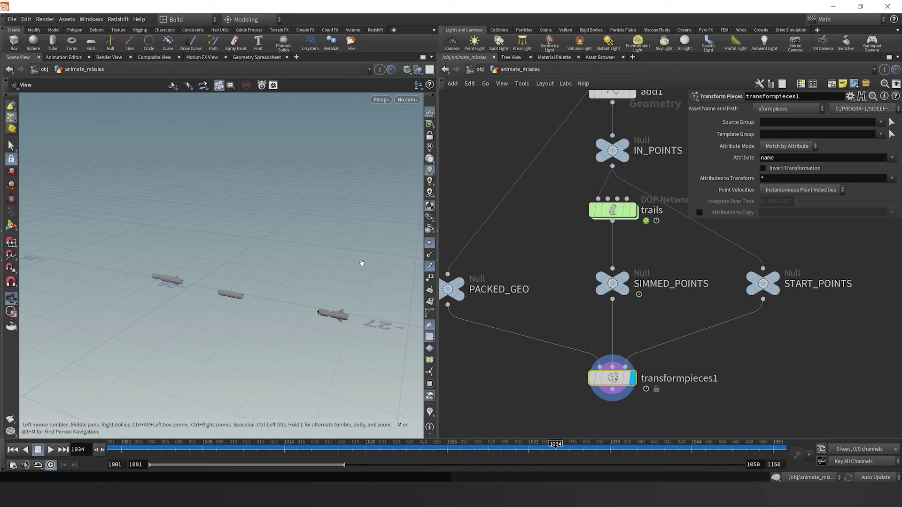
{"action": "left_click", "coordinate": [625, 278]}
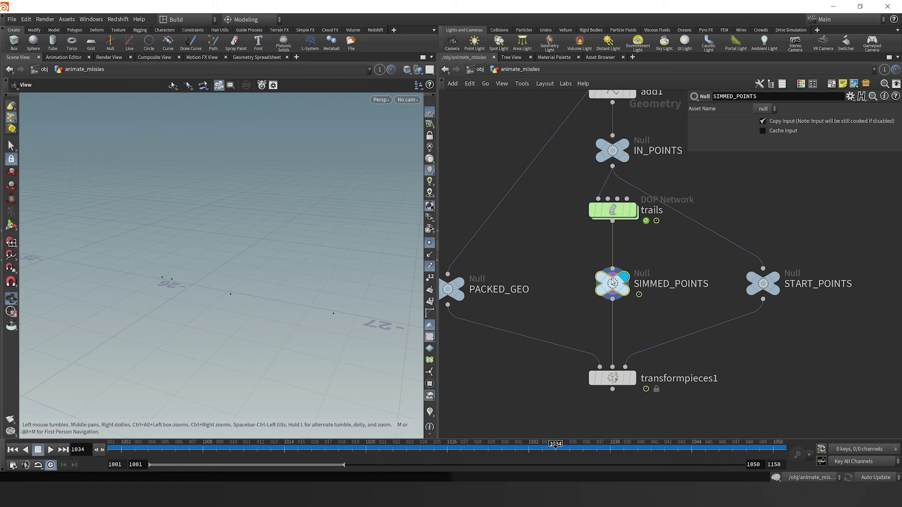
{"action": "mouse_move", "coordinate": [618, 217]}
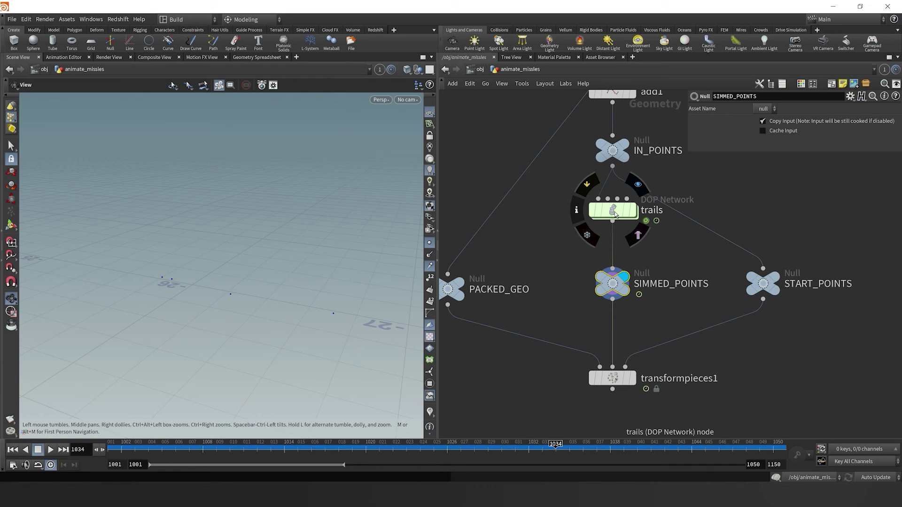
Set the trails popsolver's collision Response to Stop, replay, and inspect its stopped points.
{"action": "double_click", "coordinate": [613, 213]}
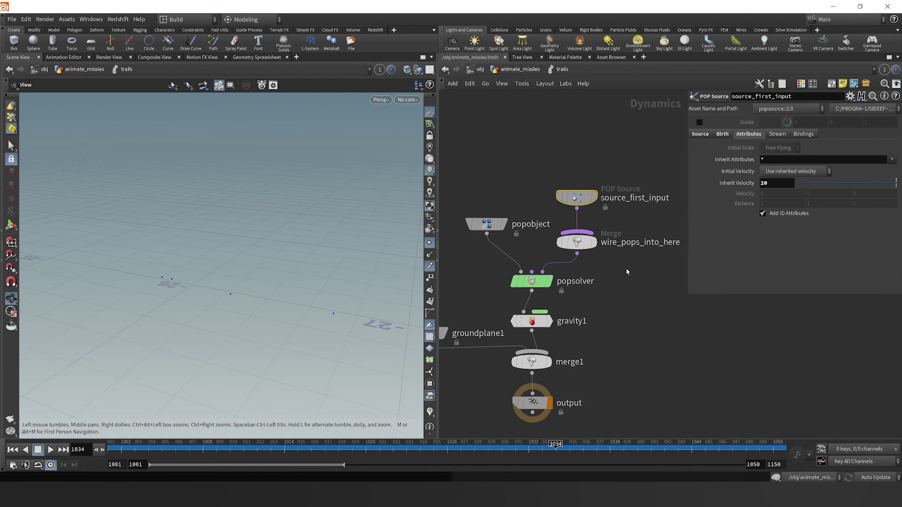
{"action": "left_click", "coordinate": [531, 288]}
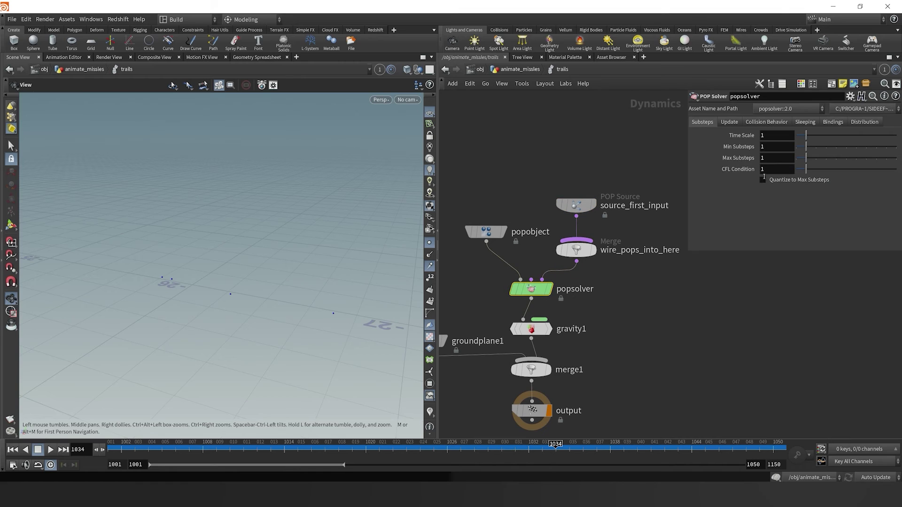
{"action": "left_click", "coordinate": [757, 122]}
{"action": "left_click", "coordinate": [787, 210]}
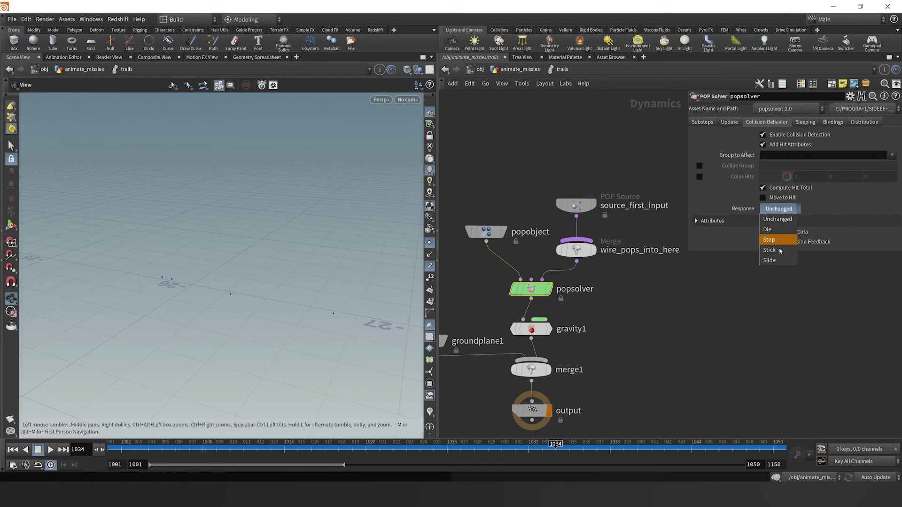
{"action": "left_click", "coordinate": [761, 240]}
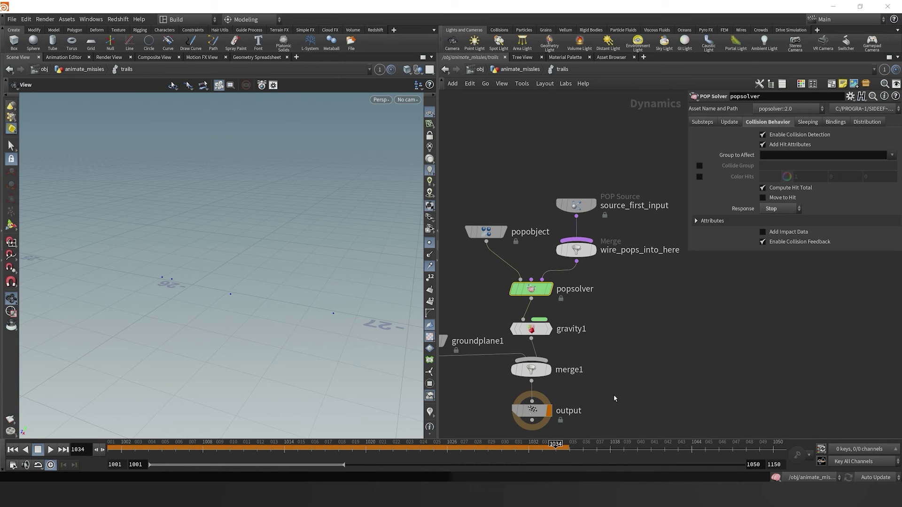
{"action": "left_click", "coordinate": [24, 450]}
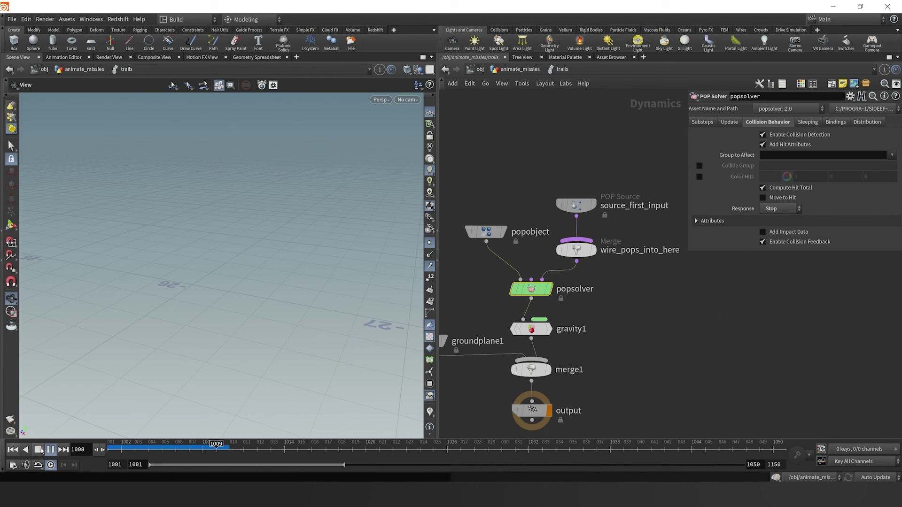
{"action": "left_click", "coordinate": [37, 450]}
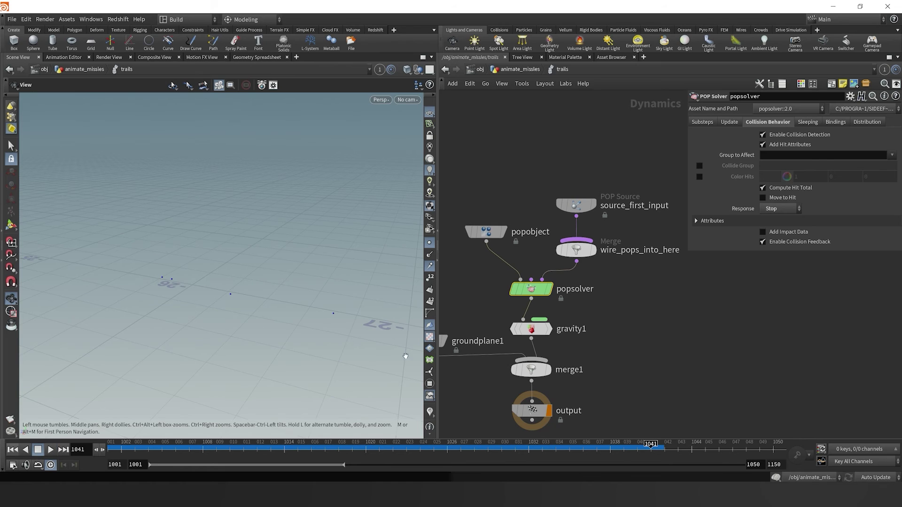
{"action": "middle_click", "coordinate": [529, 293]}
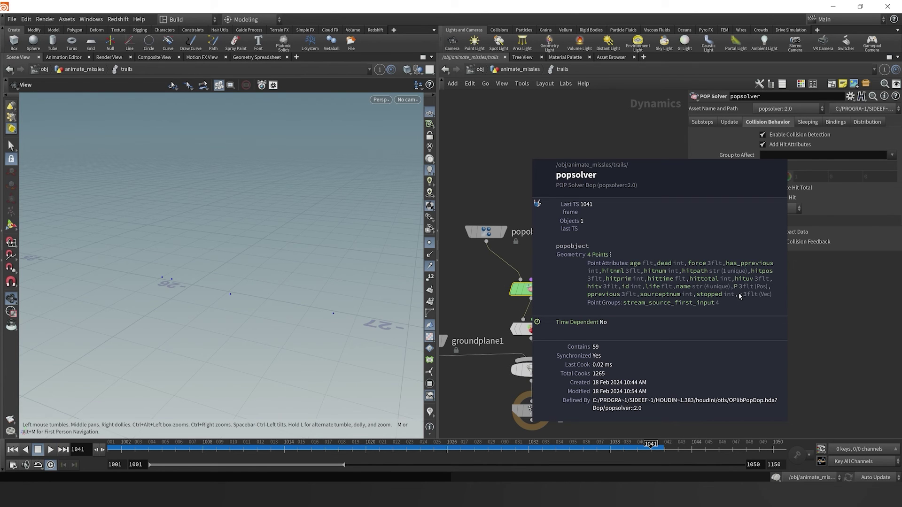
{"action": "left_click", "coordinate": [266, 58]}
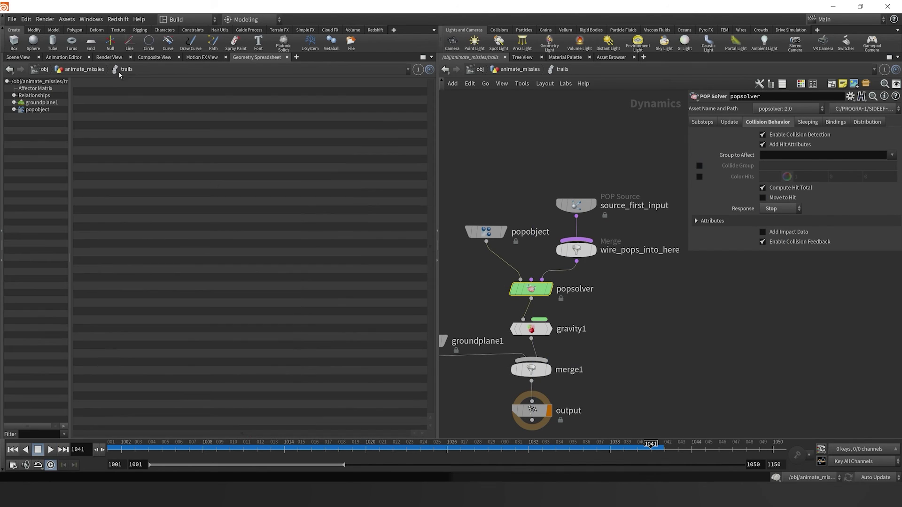
{"action": "double_click", "coordinate": [37, 110]}
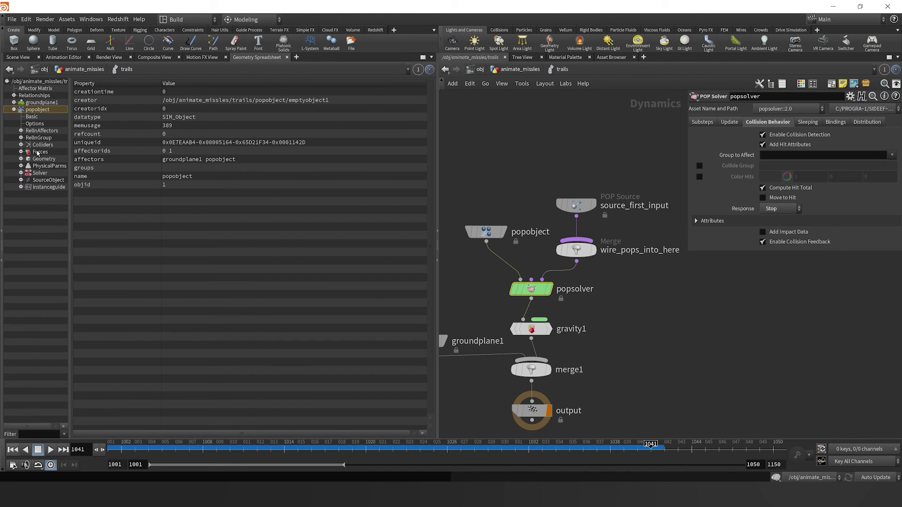
{"action": "left_click", "coordinate": [45, 159]}
{"action": "left_click", "coordinate": [21, 159]}
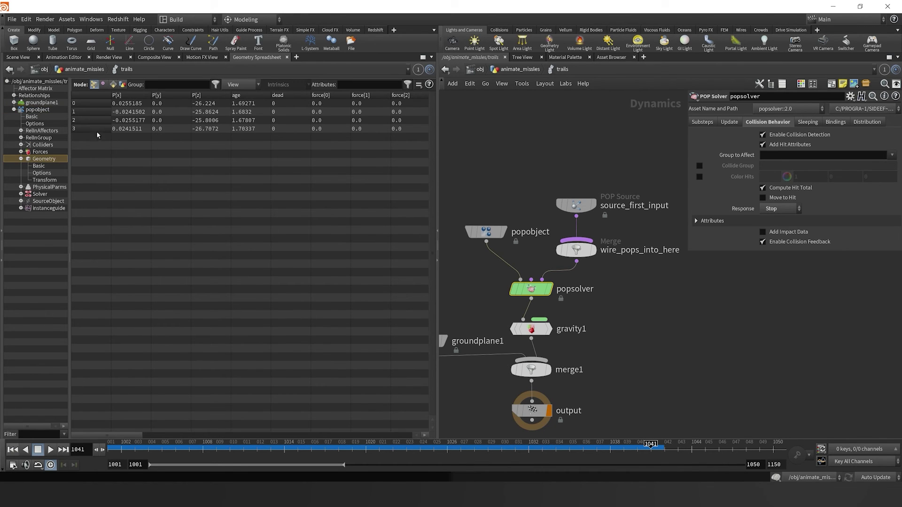
{"action": "left_click", "coordinate": [233, 85]}
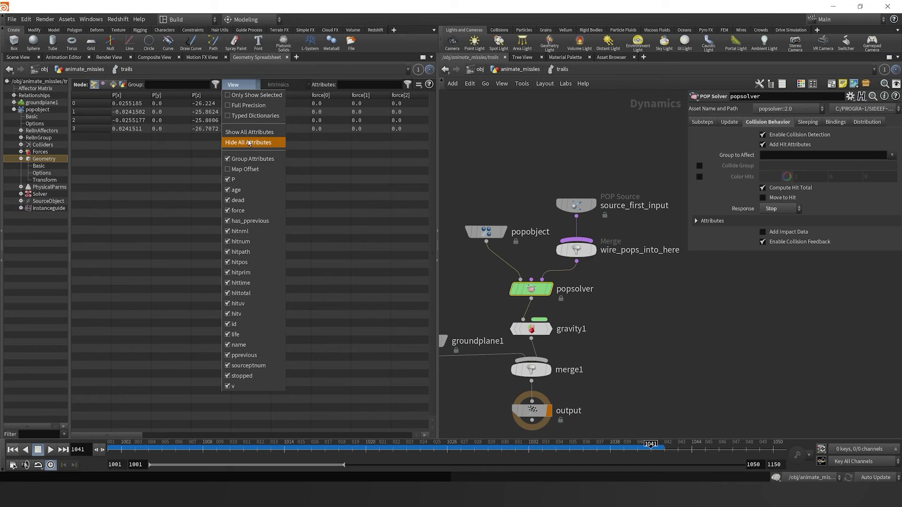
{"action": "left_click", "coordinate": [251, 139]}
{"action": "left_click", "coordinate": [237, 87]}
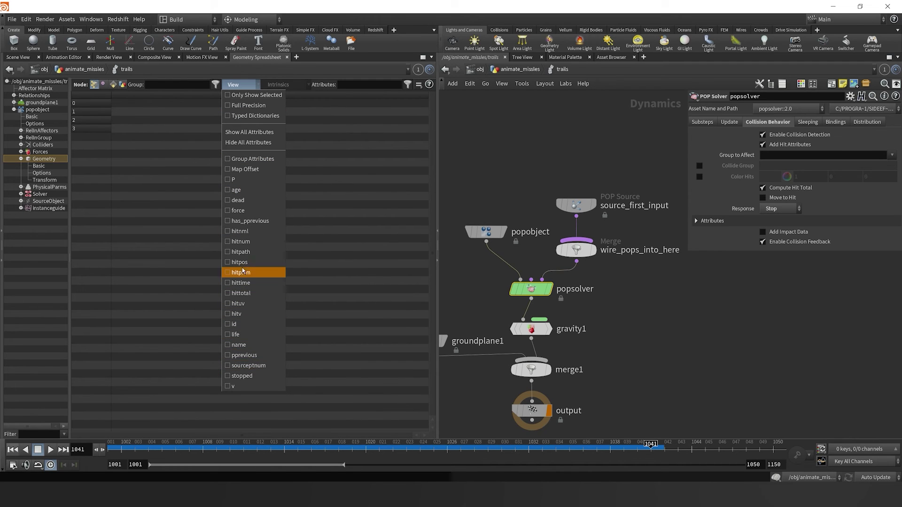
{"action": "left_click", "coordinate": [241, 376]}
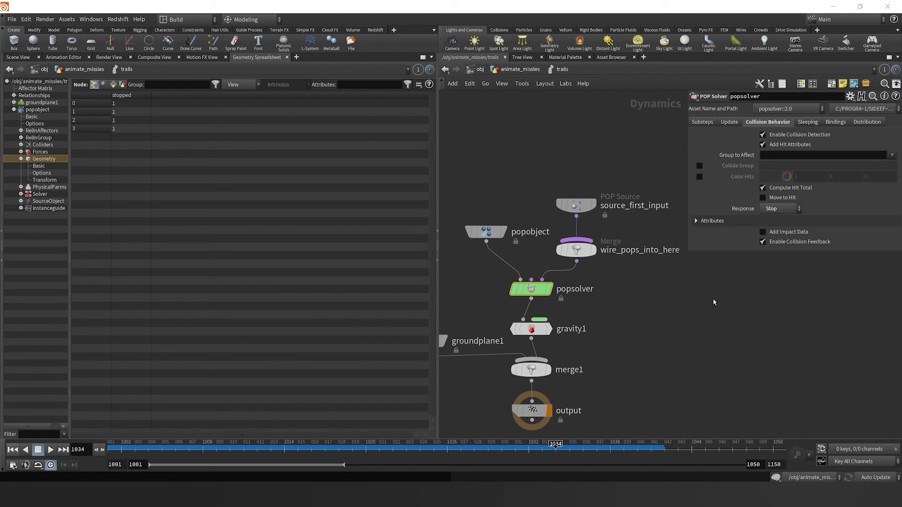
{"action": "middle_click_drag", "start_coordinate": [713, 302], "coordinate": [640, 343]}
Add a POP Wrangle to the trails network and name it grab_endv.
{"action": "left_click", "coordinate": [18, 57]}
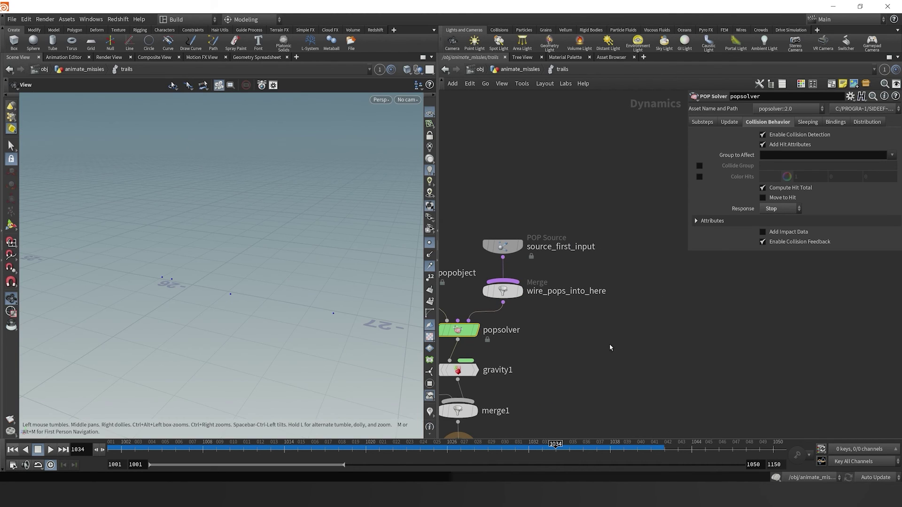
{"action": "key", "text": "Tab"}
{"action": "type", "text": "popw"}
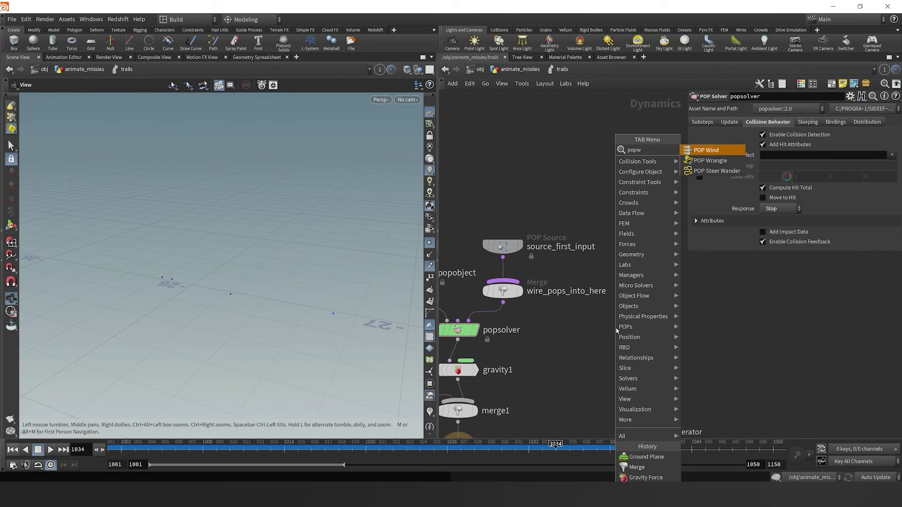
{"action": "key", "text": "Return"}
{"action": "left_click", "coordinate": [617, 330]}
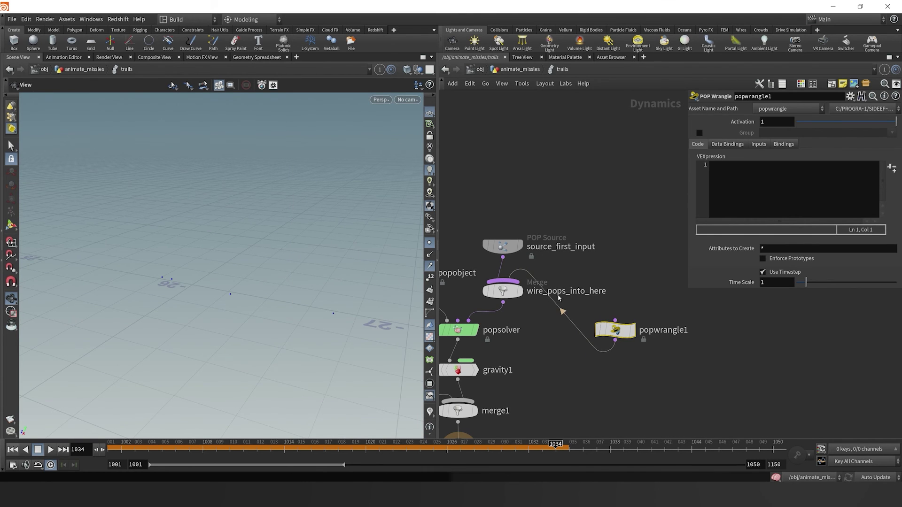
{"action": "left_click_drag", "start_coordinate": [618, 333], "coordinate": [660, 309]}
{"action": "double_click", "coordinate": [697, 307]}
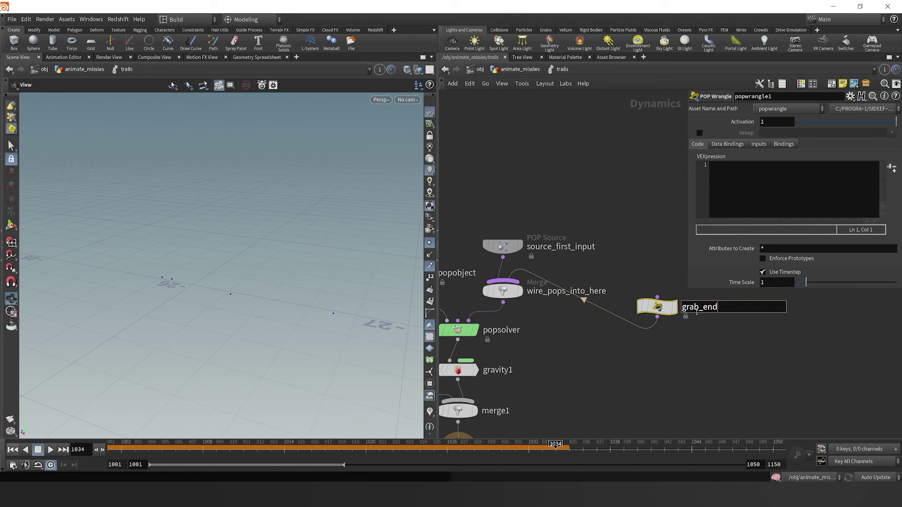
{"action": "type", "text": "v"}
{"action": "key", "text": "Return"}
Give grab_endv the VEX code if(i@stopped == 0){ v@endv = v@v; }, then return to animate_missles.
{"action": "left_click", "coordinate": [769, 202]}
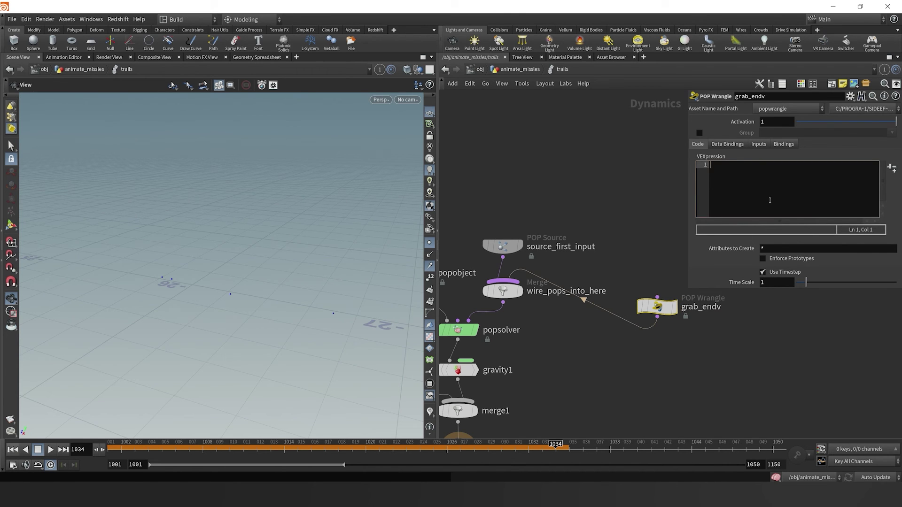
{"action": "type", "text": "if("}
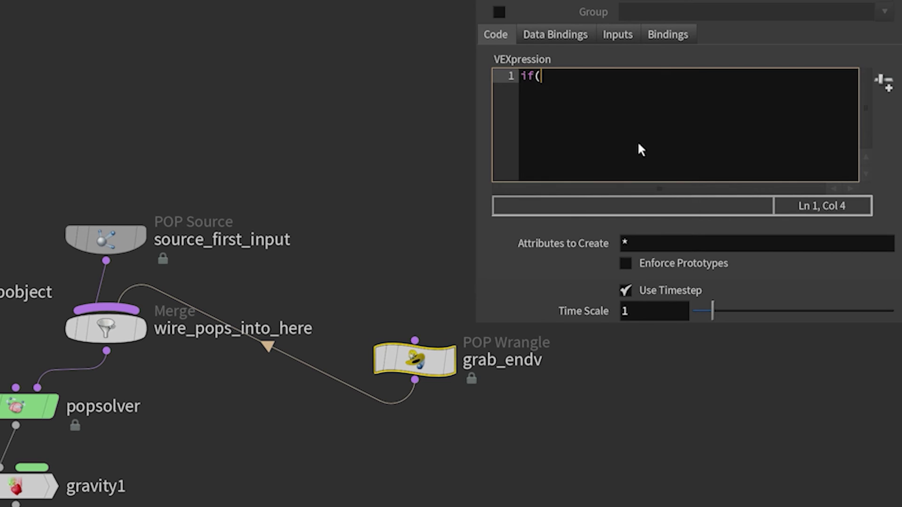
{"action": "type", "text": "i@stopped"}
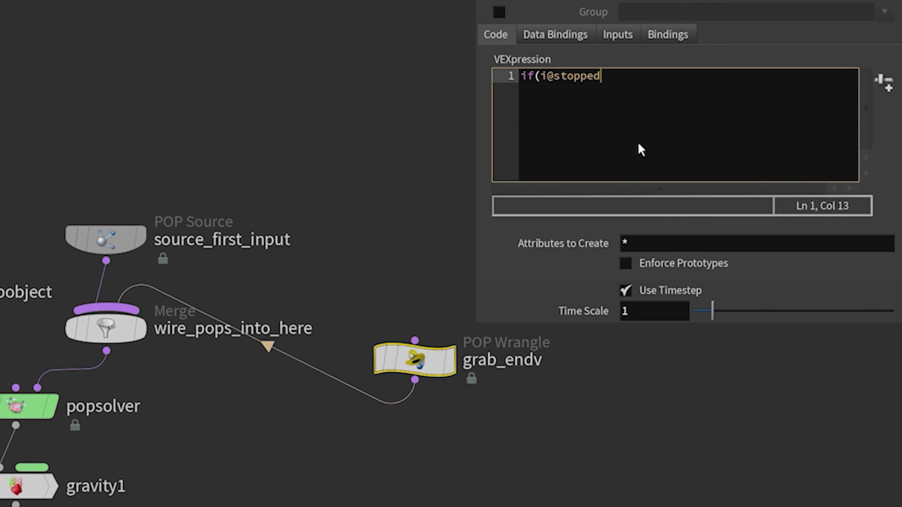
{"action": "type", "text": " == 0){"}
{"action": "key", "text": "Return"}
{"action": "key", "text": "Tab"}
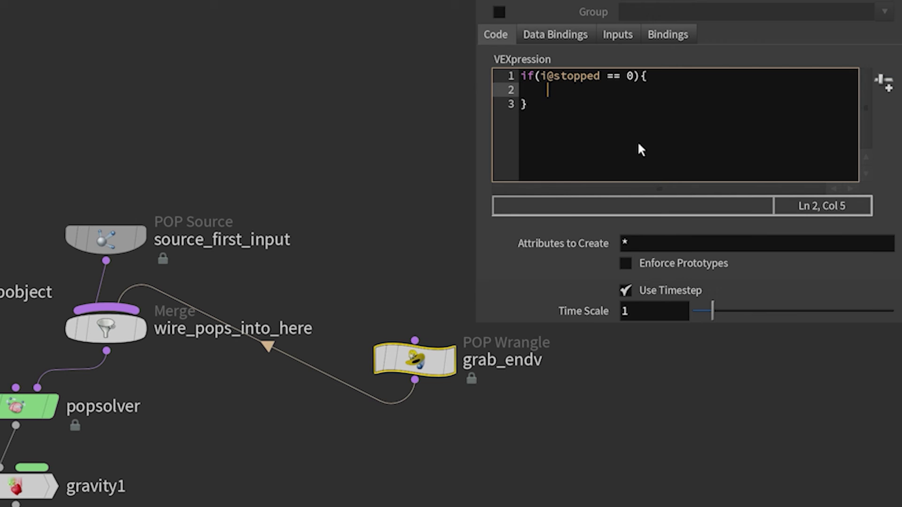
{"action": "type", "text": "b"}
{"action": "key", "text": "BackSpace"}
{"action": "type", "text": "v@endv = v"}
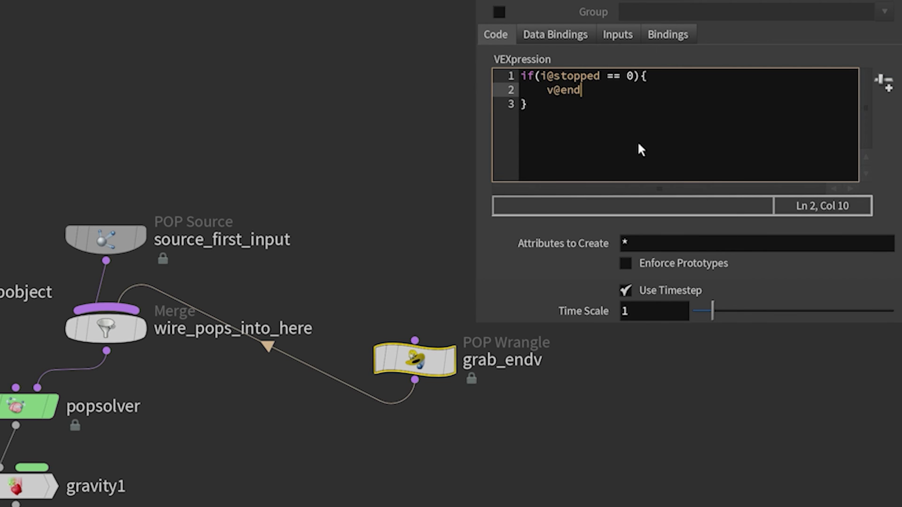
{"action": "type", "text": "@v;"}
{"action": "left_click", "coordinate": [608, 449]}
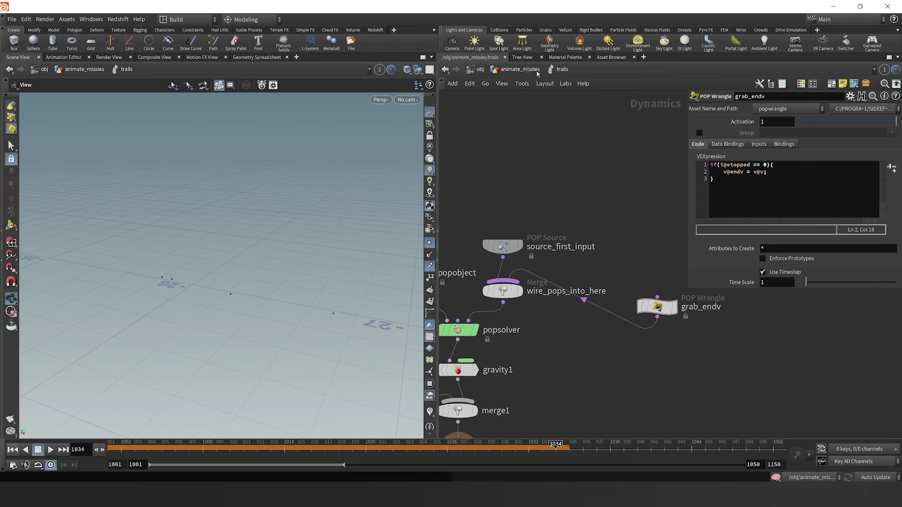
{"action": "key", "text": "u"}
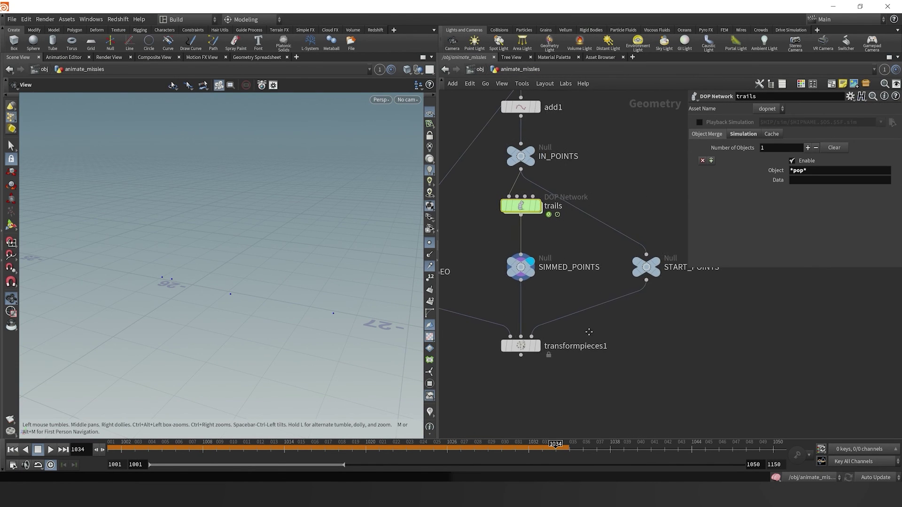
Insert a Point Wrangle with v@v = v@endv; before transformpieces1 and display transformpieces1.
{"action": "key", "text": "Tab"}
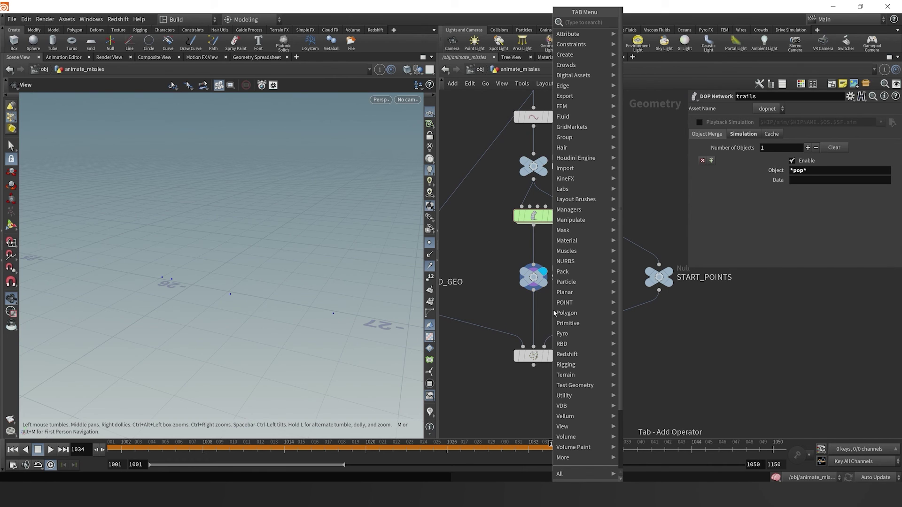
{"action": "type", "text": "pointw"}
{"action": "key", "text": "Return"}
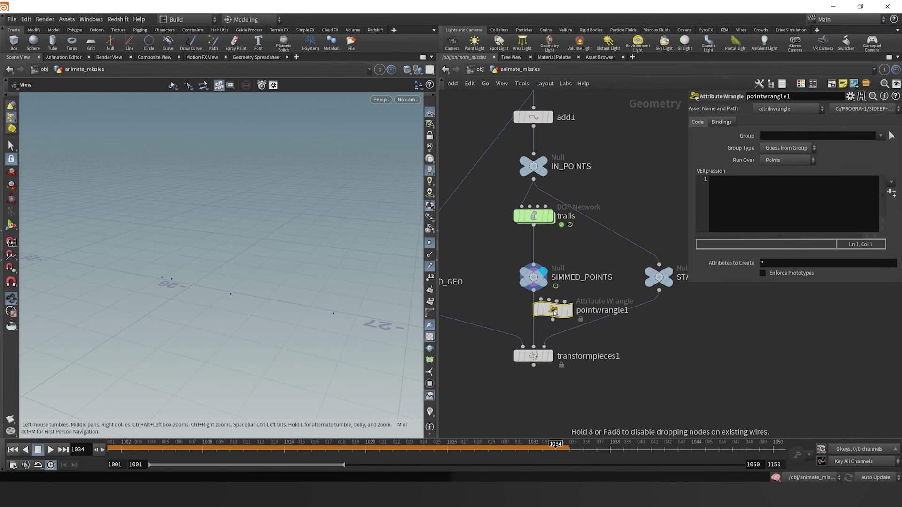
{"action": "left_click", "coordinate": [566, 312]}
{"action": "left_click_drag", "start_coordinate": [567, 312], "coordinate": [553, 328]}
{"action": "left_click", "coordinate": [553, 327]}
{"action": "left_click", "coordinate": [785, 191]}
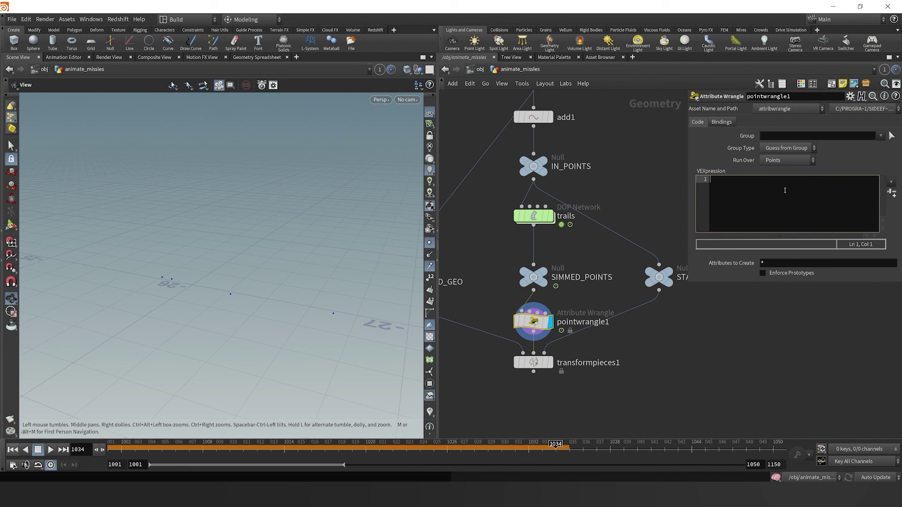
{"action": "type", "text": "v@v = v@endv;"}
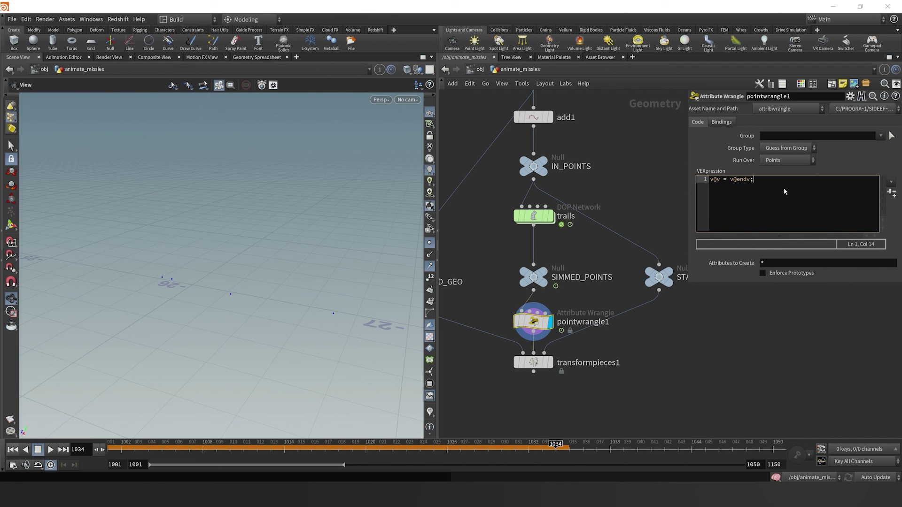
{"action": "left_click", "coordinate": [549, 363]}
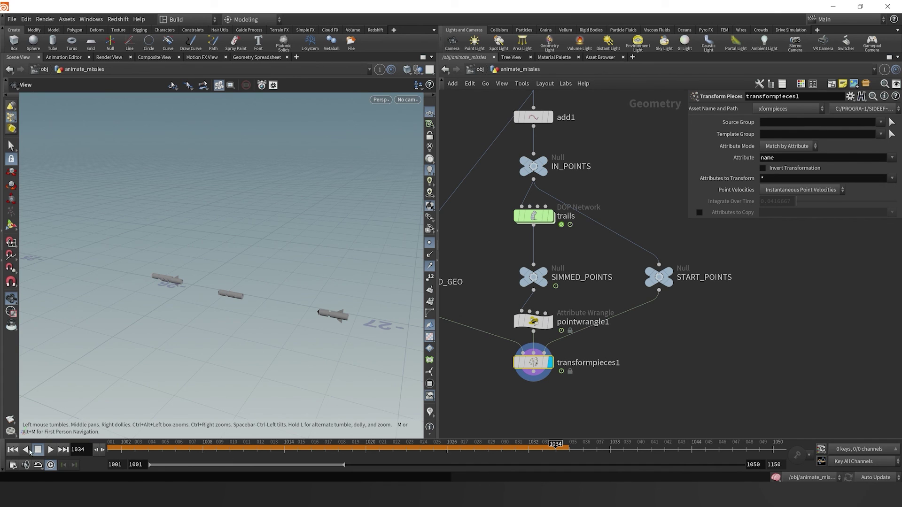
Replay the missile animation to frame 1045 and orbit to a low, horizontal angle.
{"action": "left_click", "coordinate": [12, 449]}
{"action": "left_click", "coordinate": [51, 449]}
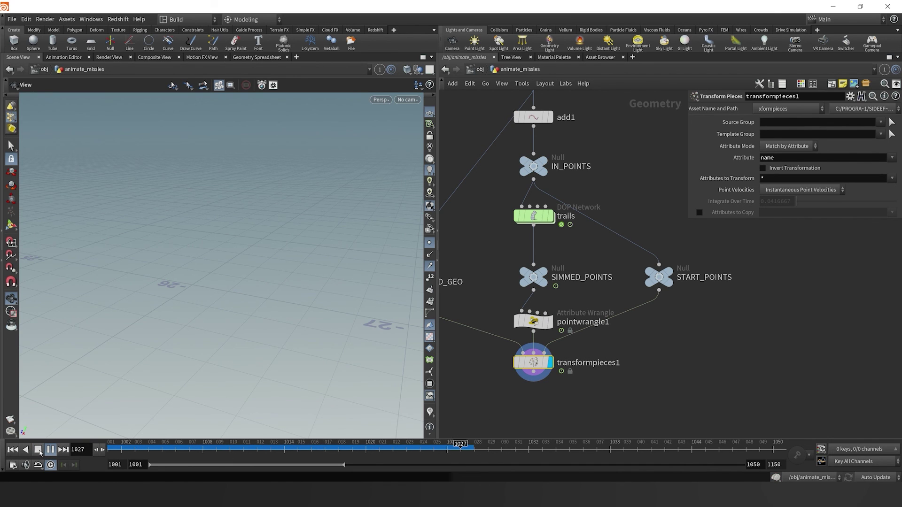
{"action": "left_click", "coordinate": [38, 450]}
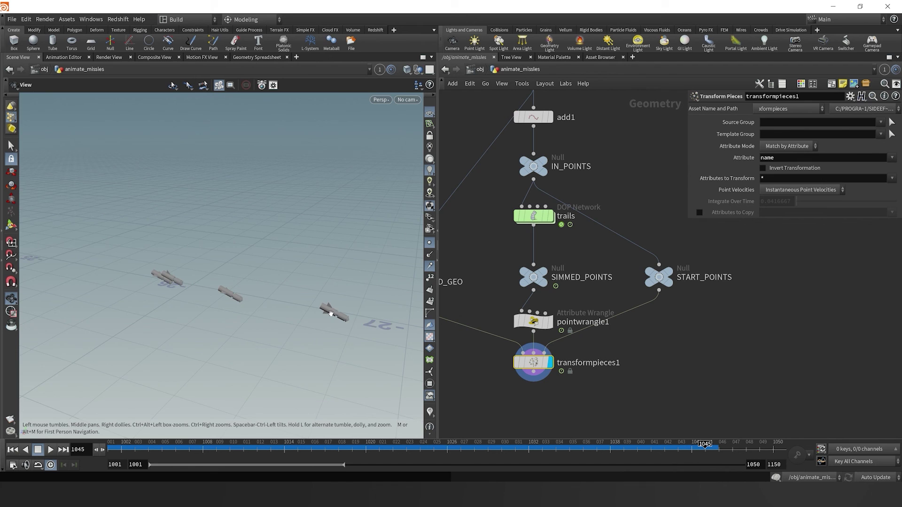
{"action": "left_click_drag", "start_coordinate": [330, 314], "coordinate": [296, 317]}
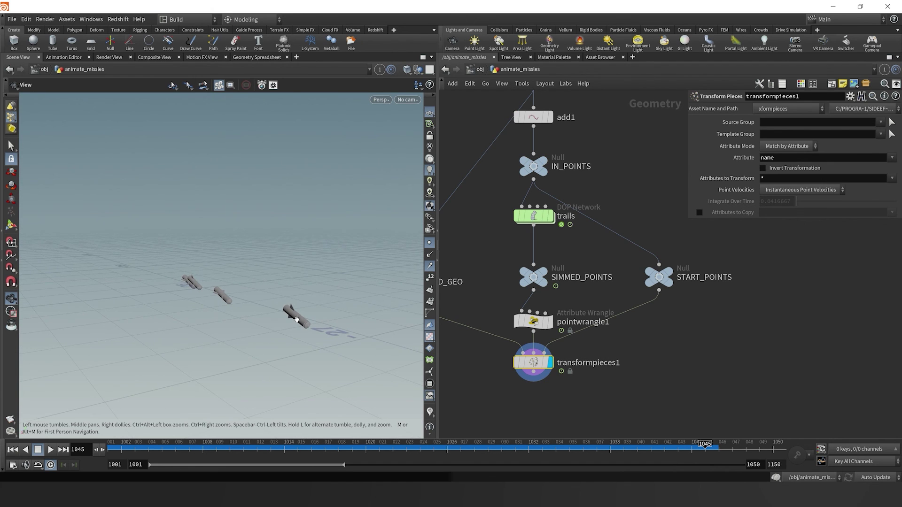
Rename pointwrangle1 to v, display SIMMED_POINTS, and set the frame back to 1028.
{"action": "double_click", "coordinate": [583, 323]}
{"action": "type", "text": "v"}
{"action": "key", "text": "Return"}
{"action": "middle_click_drag", "start_coordinate": [599, 349], "coordinate": [624, 323]}
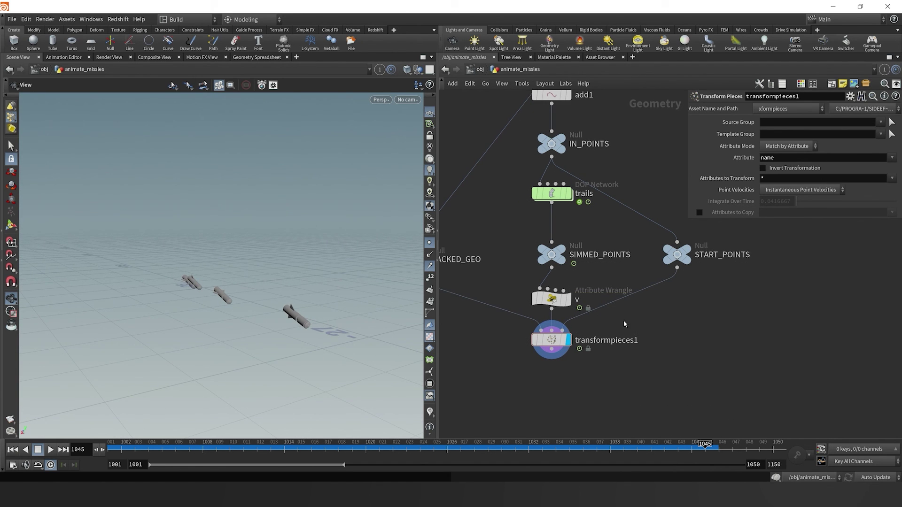
{"action": "left_click", "coordinate": [566, 258]}
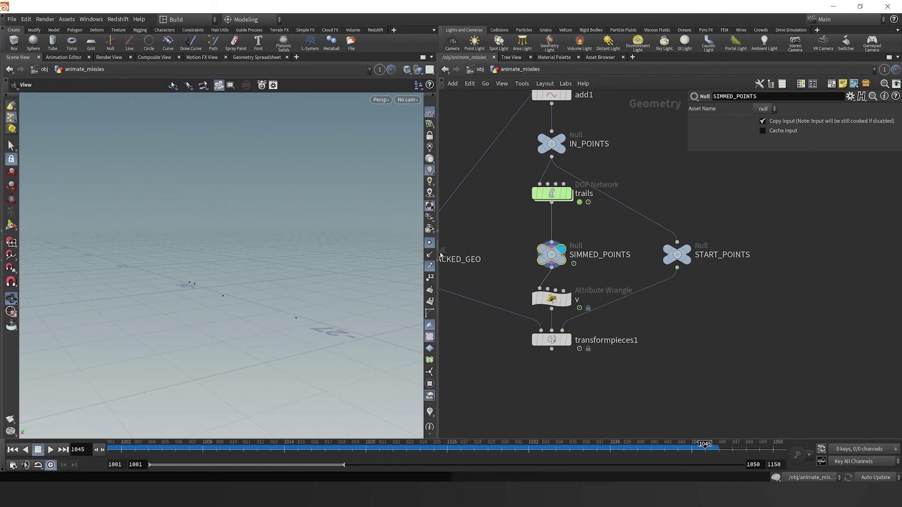
{"action": "left_click_drag", "start_coordinate": [488, 446], "coordinate": [448, 445]}
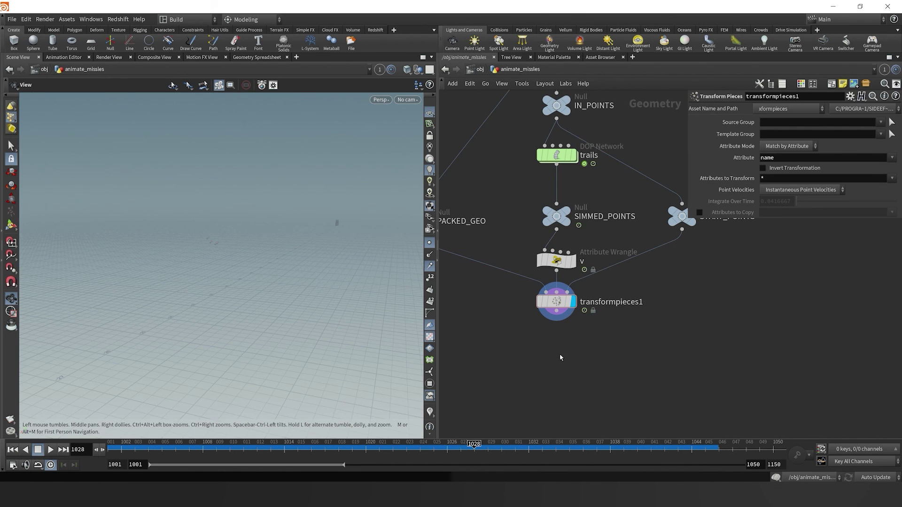
Add a null named OUT below transformpieces1 and display it.
{"action": "key", "text": "Tab"}
{"action": "type", "text": "null"}
{"action": "key", "text": "Return"}
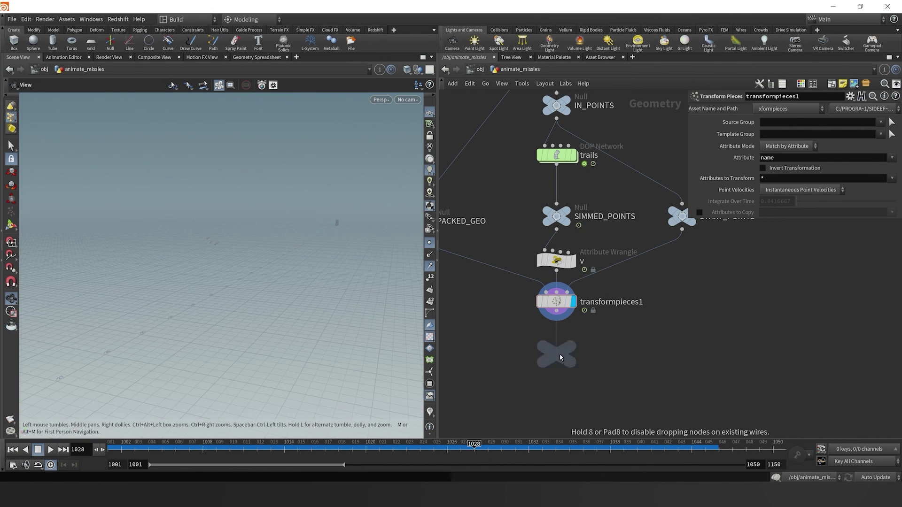
{"action": "left_click", "coordinate": [560, 357]}
{"action": "double_click", "coordinate": [584, 353]}
{"action": "type", "text": "OU"}
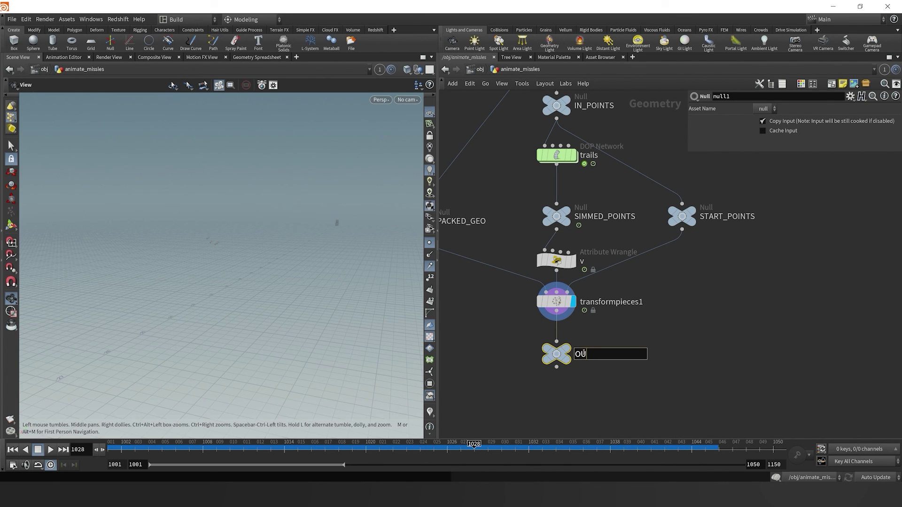
{"action": "type", "text": "T"}
{"action": "key", "text": "Return"}
{"action": "middle_click", "coordinate": [567, 303]}
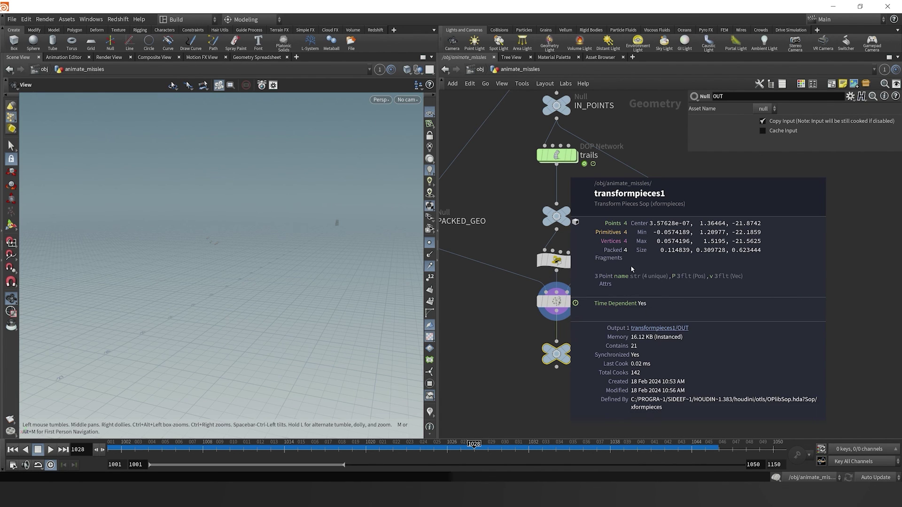
{"action": "mouse_move", "coordinate": [558, 376]}
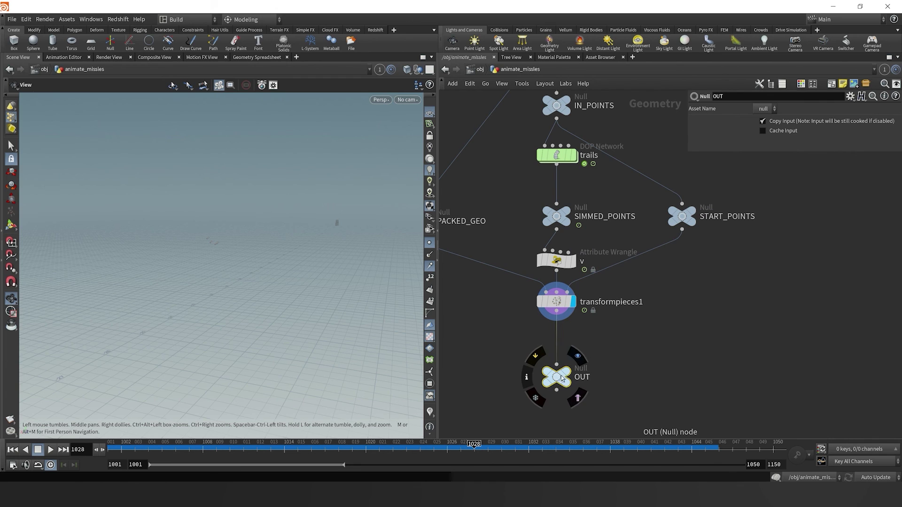
{"action": "key", "text": "r"}
Insert an Unpack node before OUT that transfers the name and v attributes.
{"action": "key", "text": "Tab"}
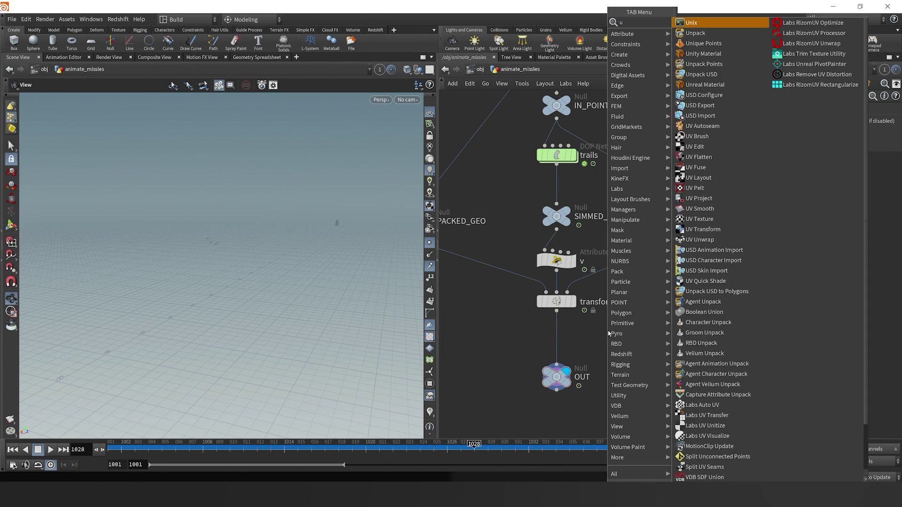
{"action": "type", "text": "unpack"}
{"action": "key", "text": "Return"}
{"action": "left_click", "coordinate": [557, 328]}
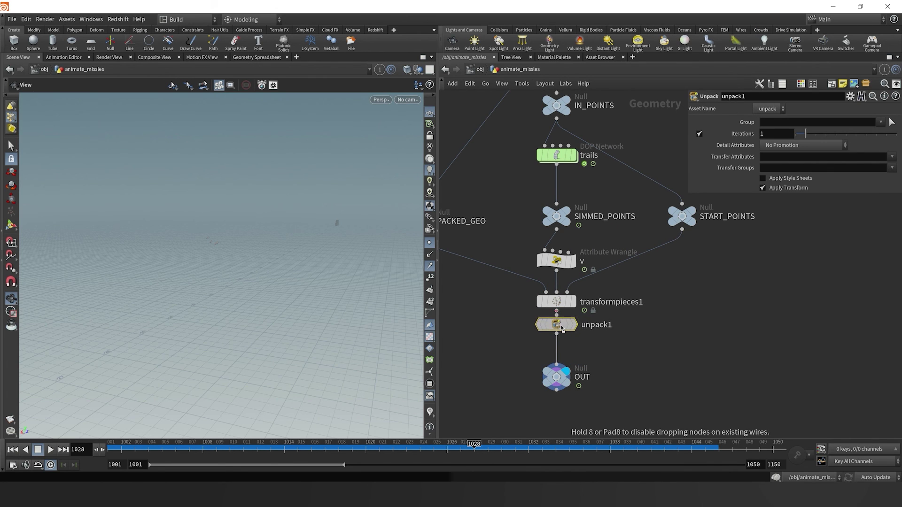
{"action": "left_click", "coordinate": [892, 157]}
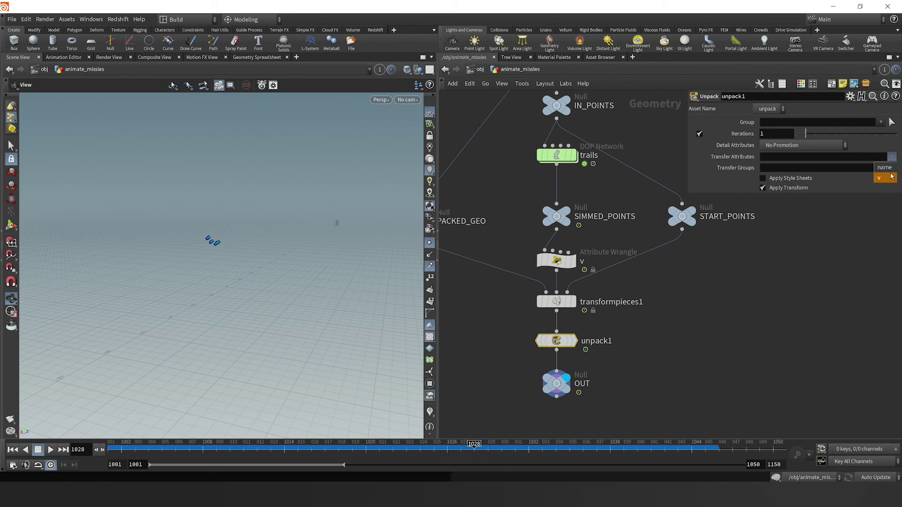
{"action": "left_click", "coordinate": [888, 167]}
{"action": "left_click", "coordinate": [893, 159]}
{"action": "left_click", "coordinate": [880, 178]}
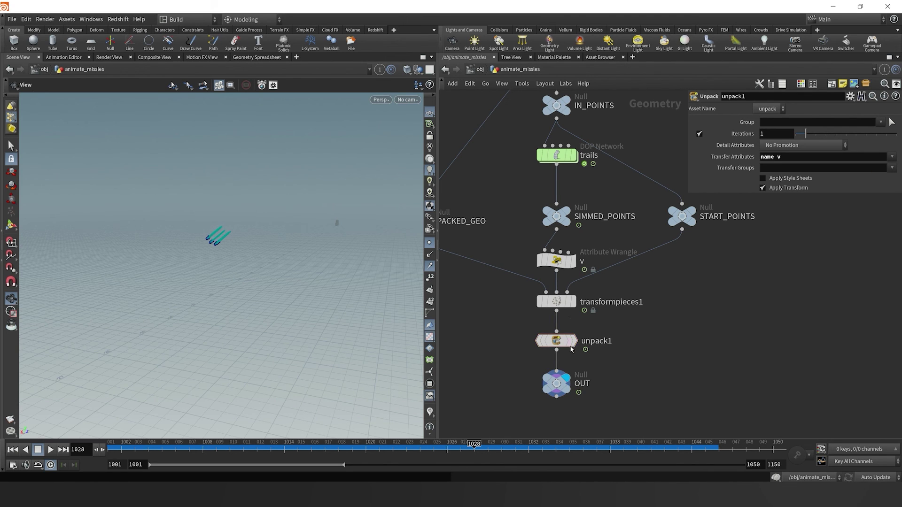
{"action": "key", "text": "F2"}
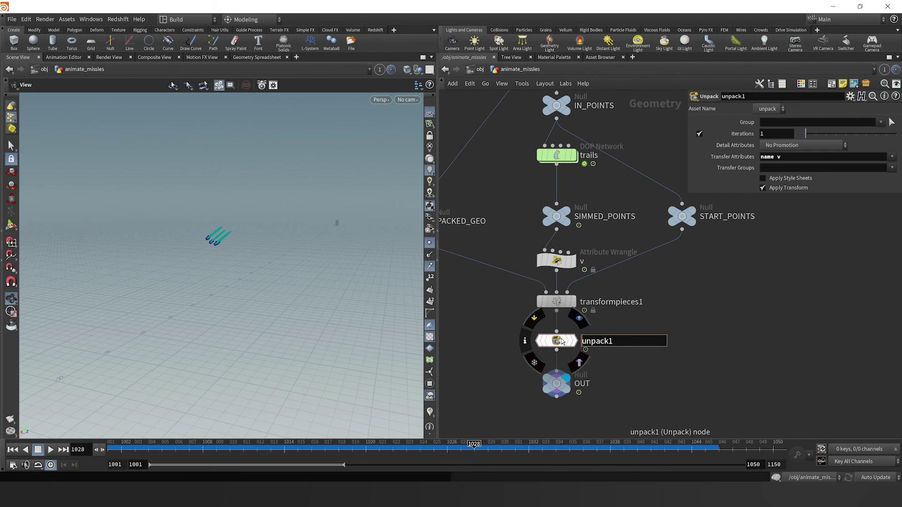
{"action": "key", "text": "Return"}
{"action": "middle_click", "coordinate": [557, 341]}
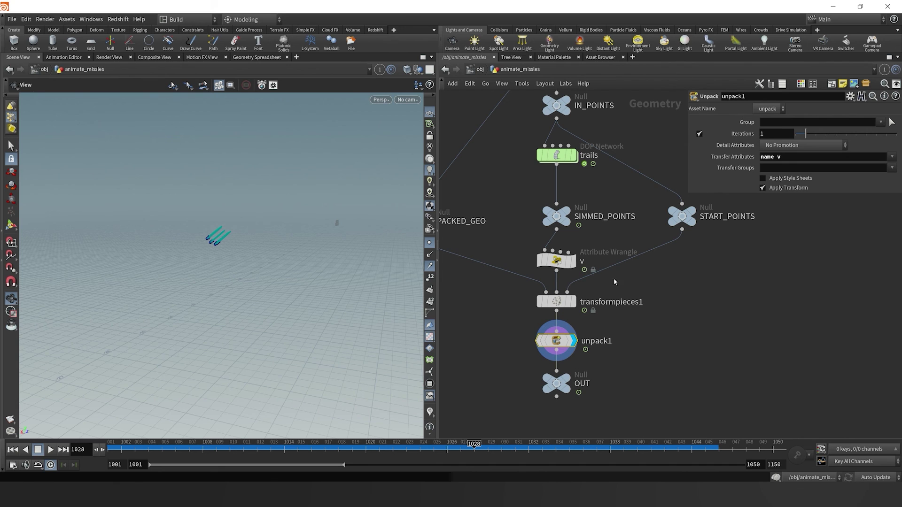
Insert an Attribute Delete between unpack1 and OUT removing the name point attribute.
{"action": "key", "text": "Tab"}
{"action": "type", "text": "a"}
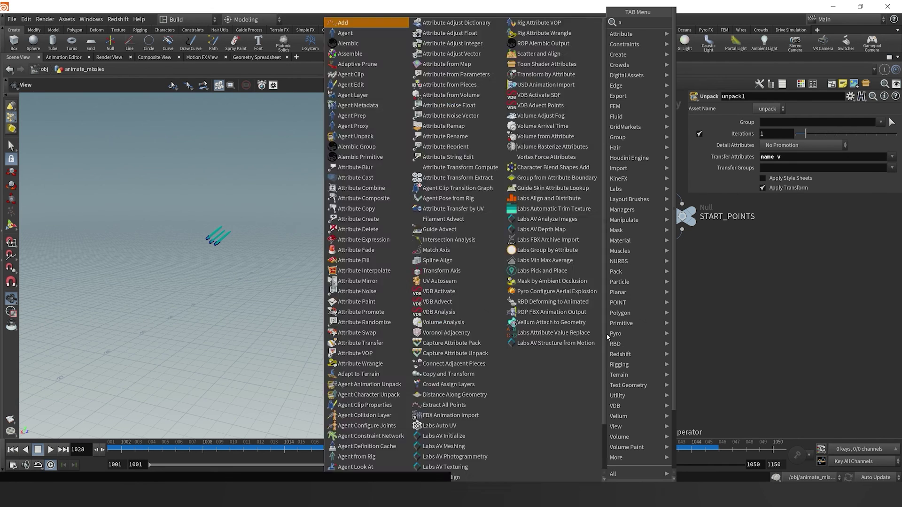
{"action": "type", "text": "ttribdel"}
{"action": "key", "text": "Return"}
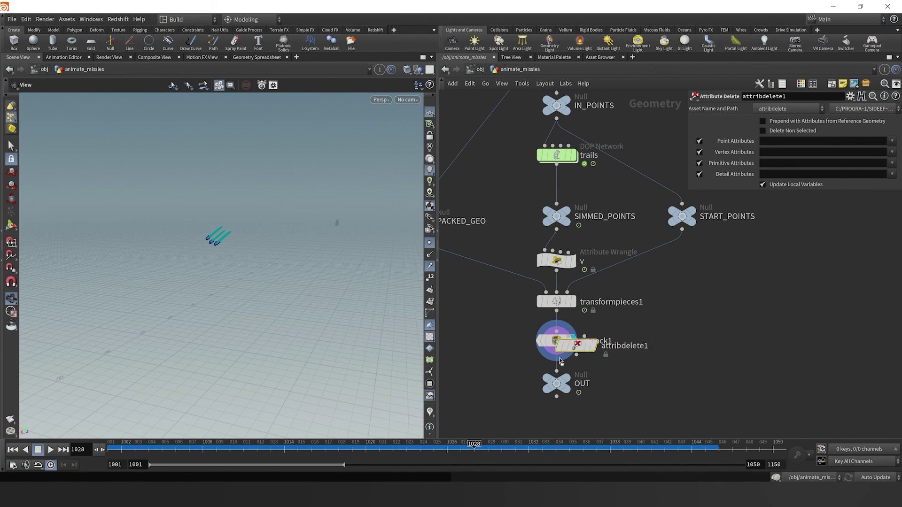
{"action": "left_click", "coordinate": [564, 371]}
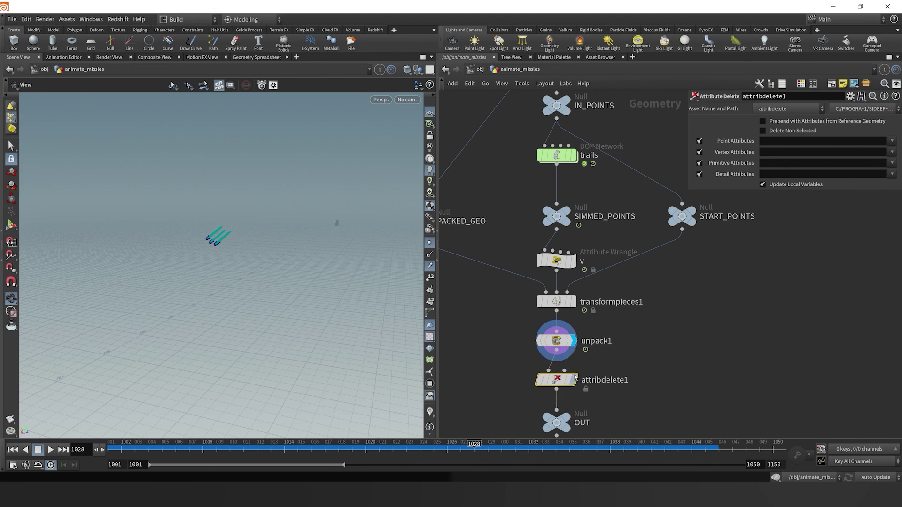
{"action": "left_click", "coordinate": [893, 141]}
{"action": "left_click", "coordinate": [878, 173]}
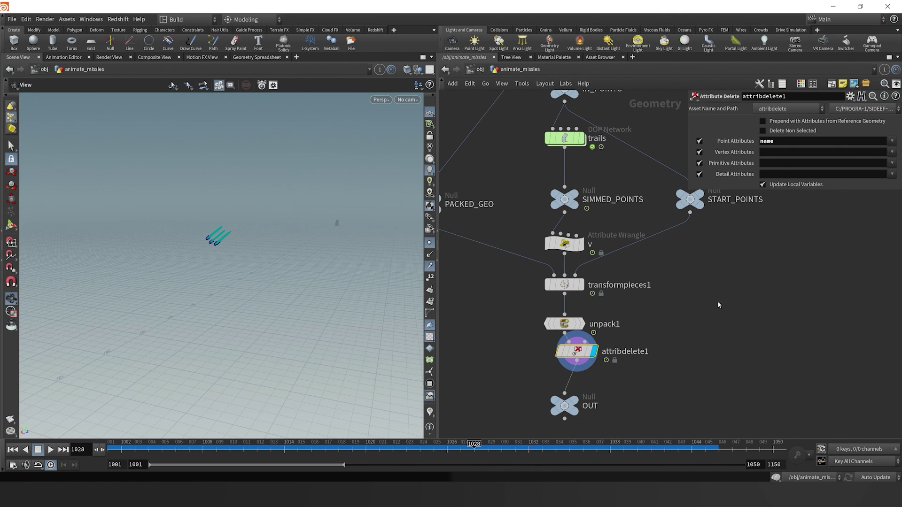
{"action": "middle_click", "coordinate": [569, 361]}
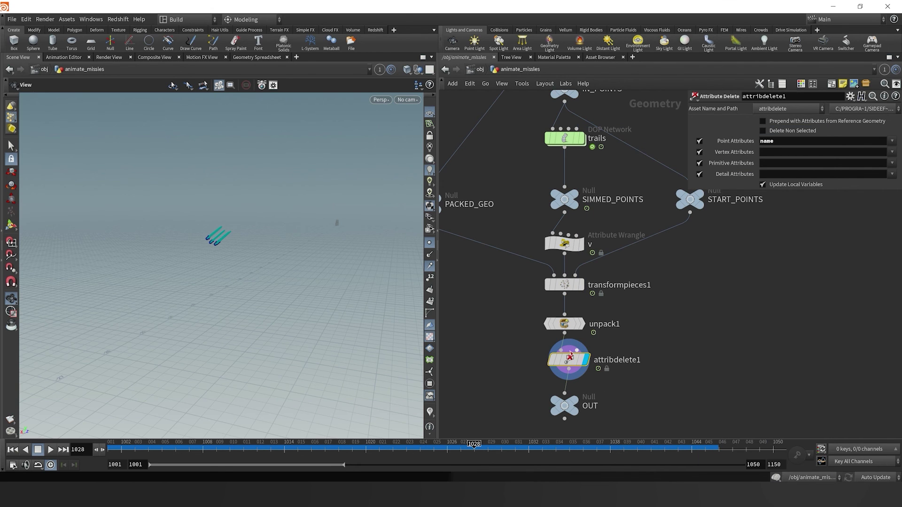
{"action": "middle_click", "coordinate": [590, 363]}
{"action": "middle_click_drag", "start_coordinate": [694, 350], "coordinate": [689, 313]}
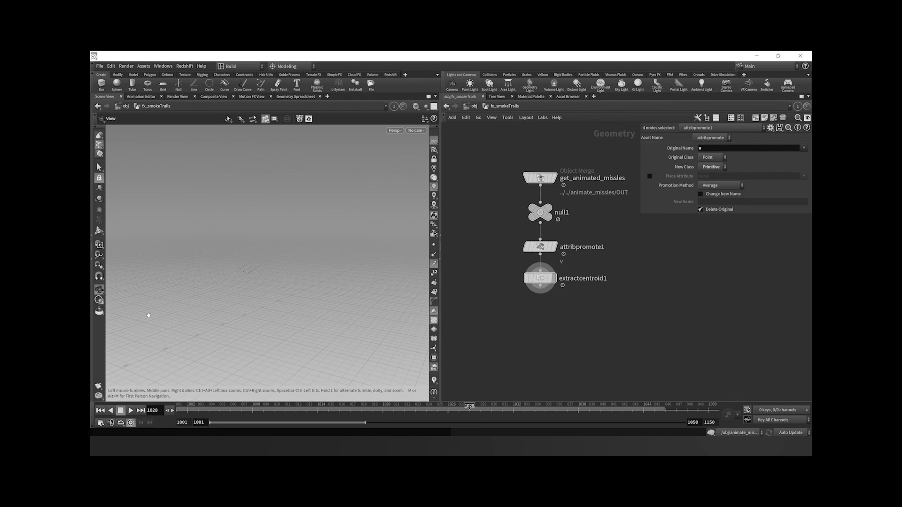
Search for volume nodes and orbit to see the voxel grid around the plane.
{"action": "key", "text": "Tab"}
{"action": "type", "text": "vol"}
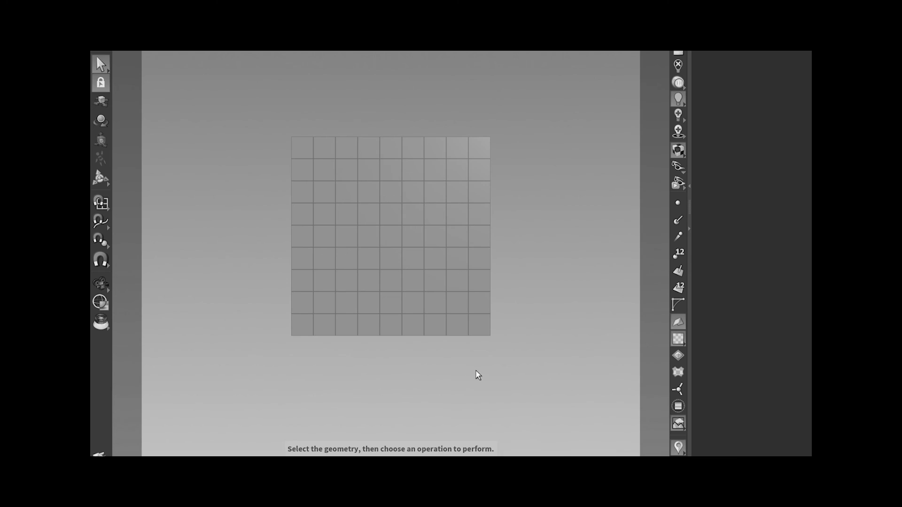
{"action": "left_click_drag", "start_coordinate": [475, 373], "coordinate": [447, 303]}
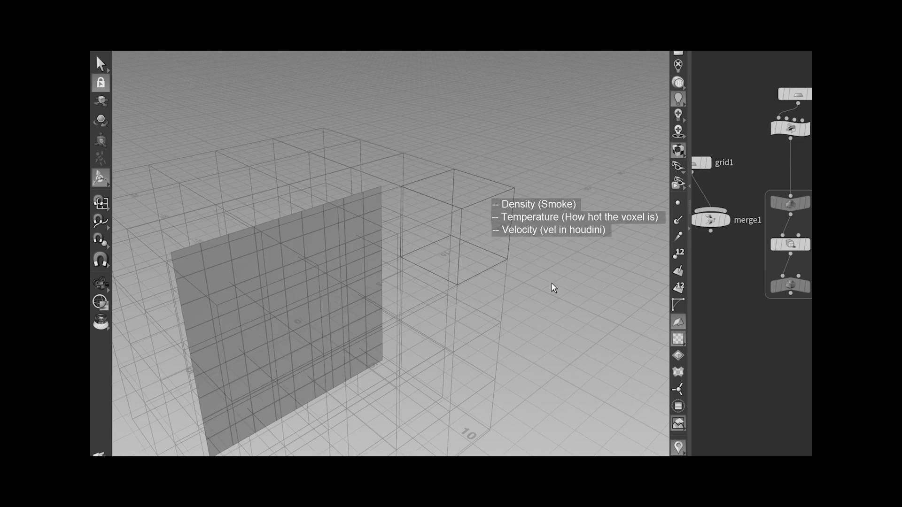